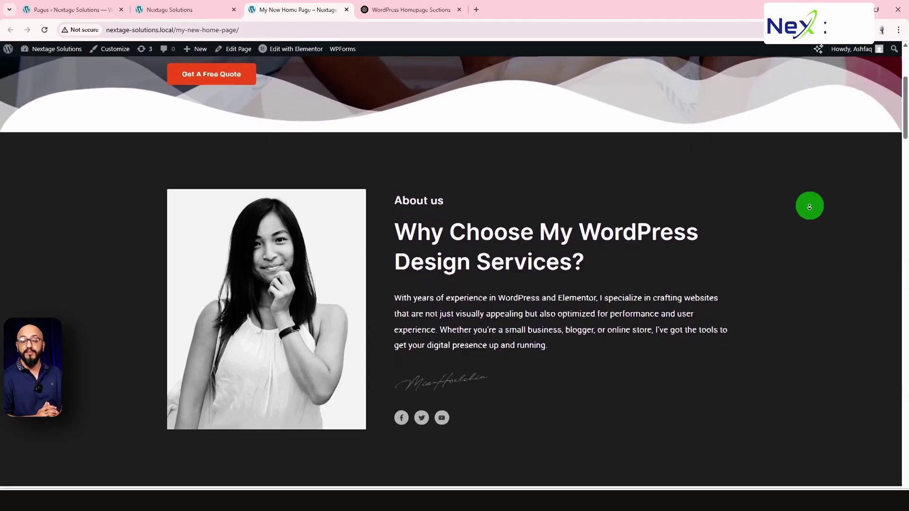
Step: Review the new home page's sections from About us through services and testimonials to the team members
scroll(810, 207, "down", 4)
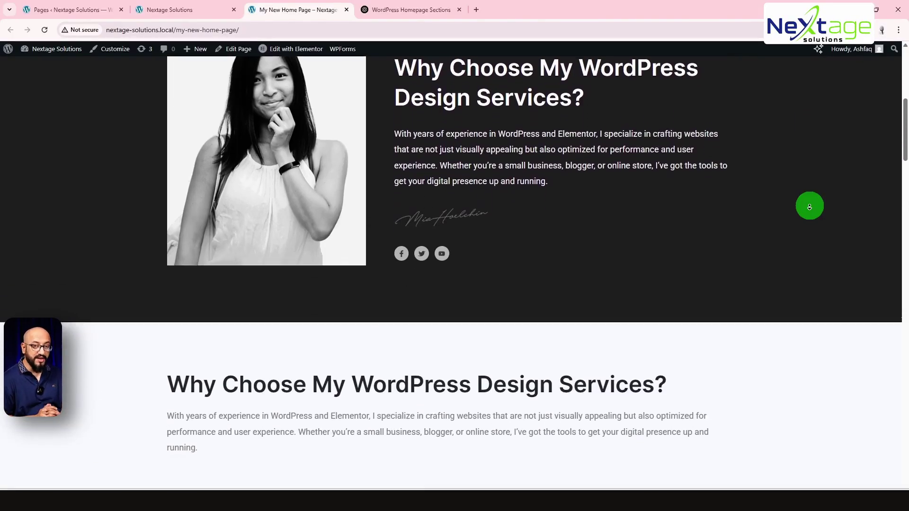
scroll(810, 207, "down", 4)
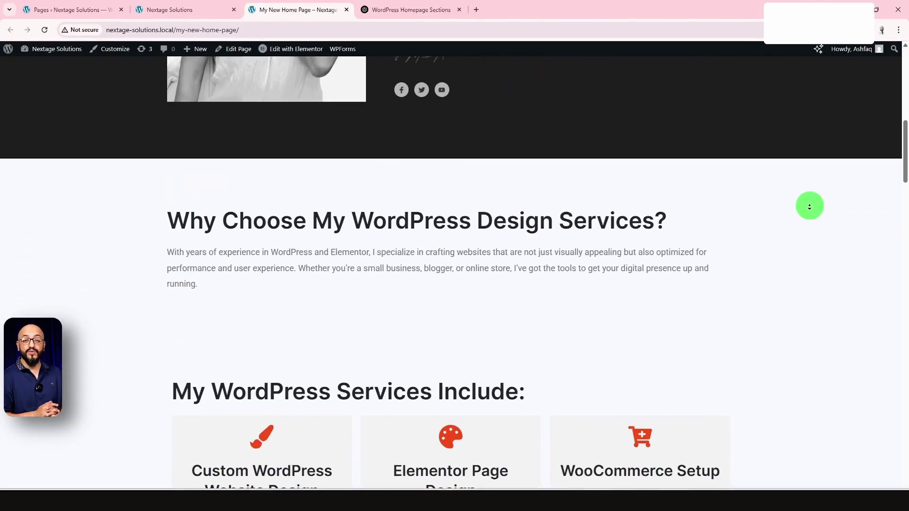
scroll(810, 207, "down", 1)
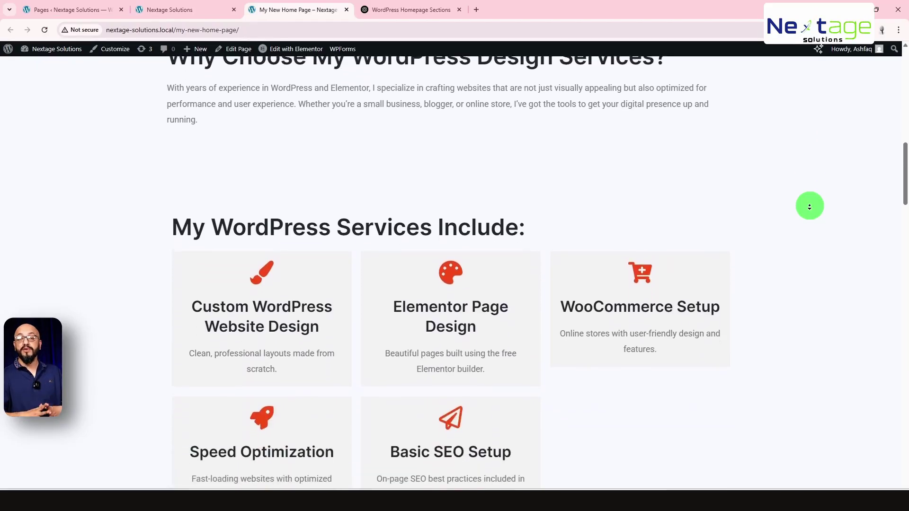
scroll(810, 207, "down", 4)
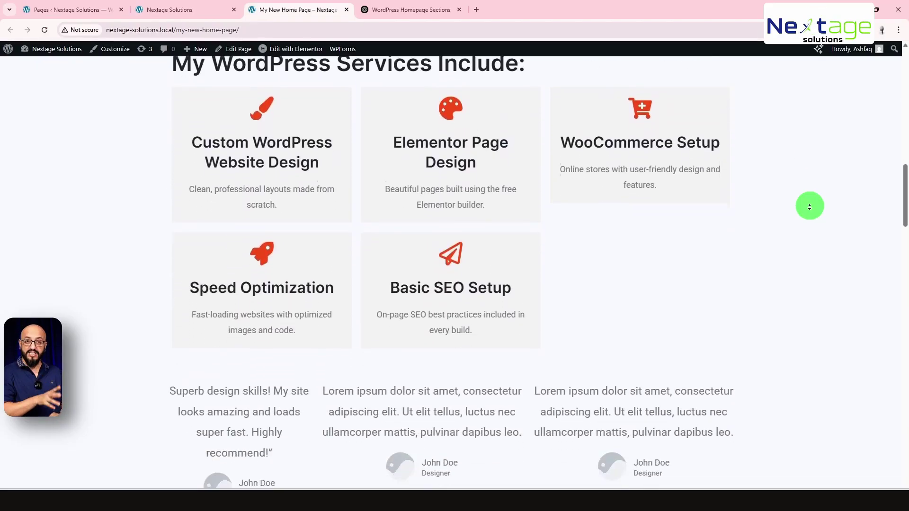
scroll(810, 207, "down", 4)
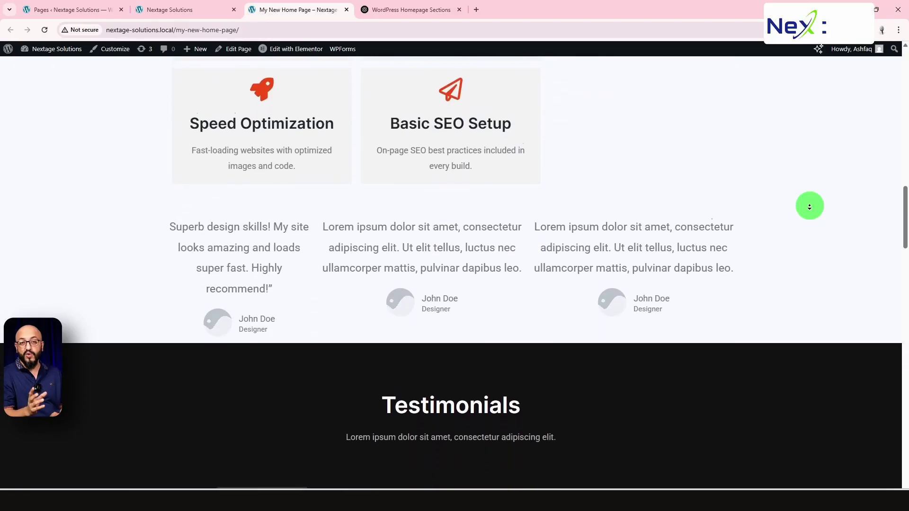
scroll(810, 207, "down", 4)
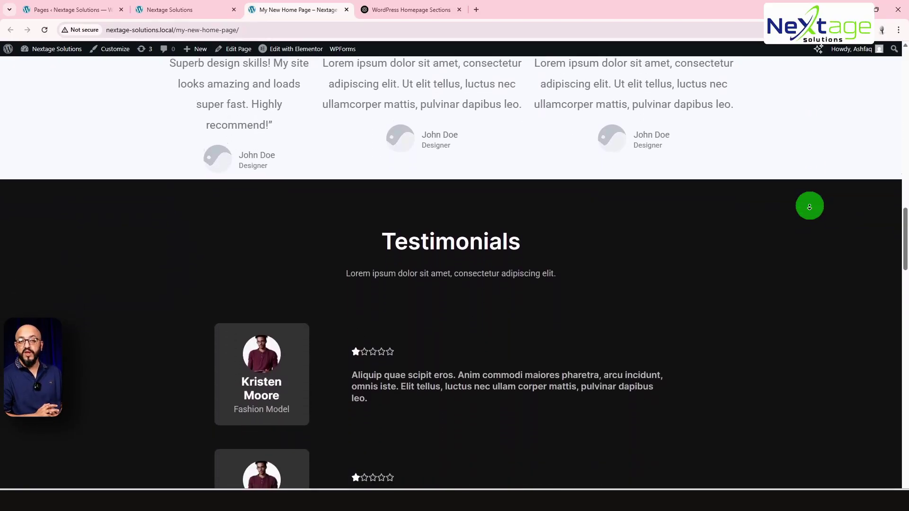
scroll(810, 207, "down", 4)
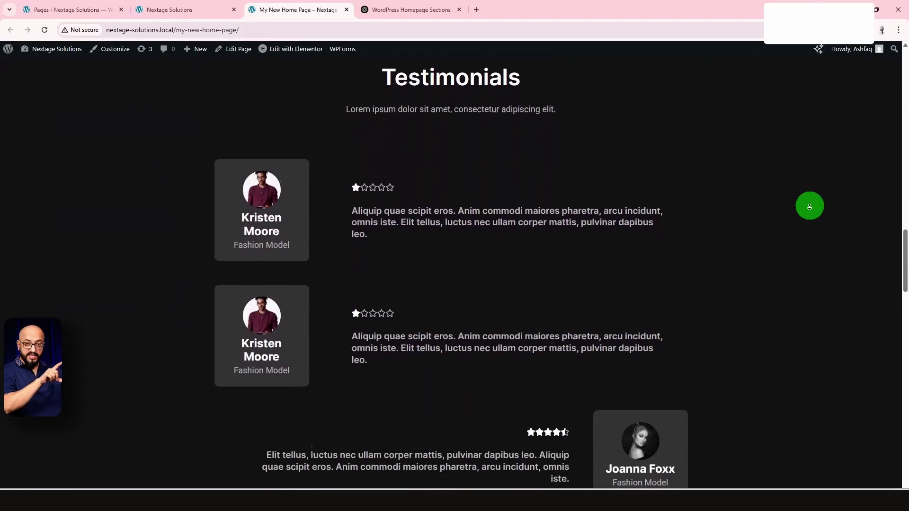
scroll(810, 207, "down", 4)
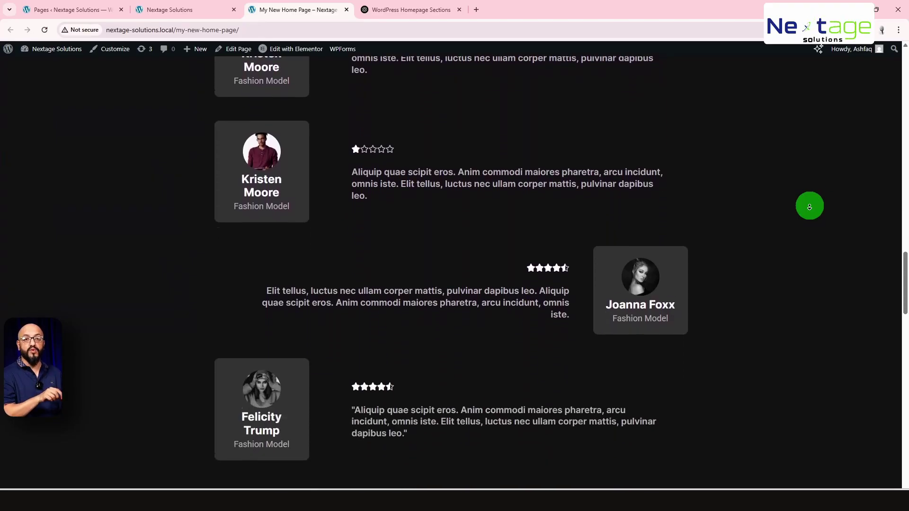
scroll(810, 207, "down", 4)
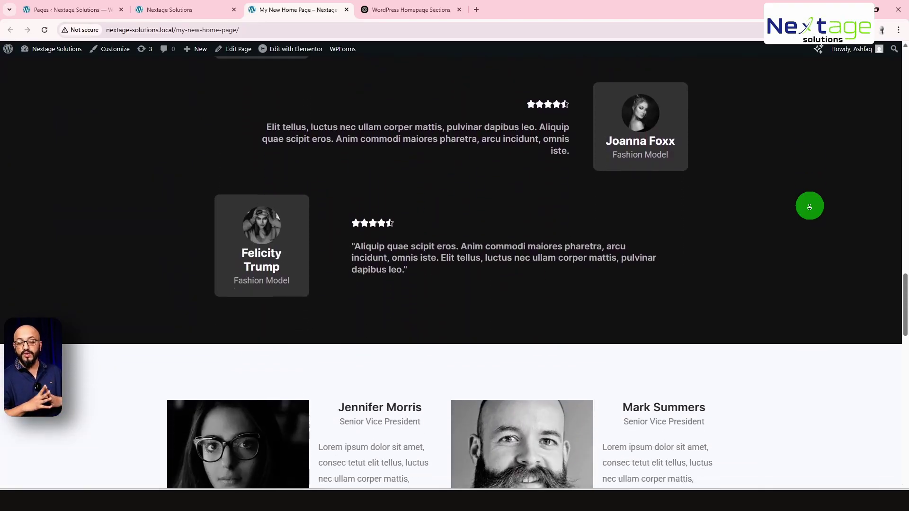
scroll(809, 207, "down", 4)
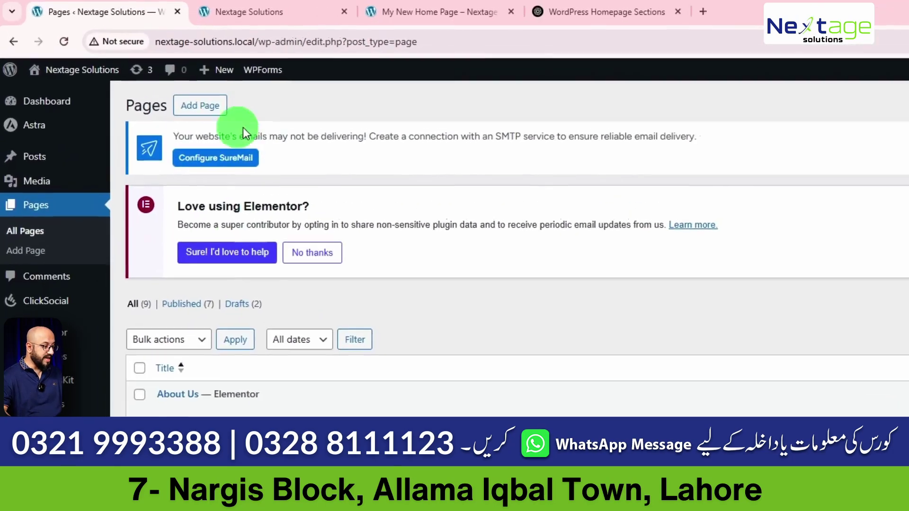
Step: Start a new WordPress page in a separate browser tab and switch to it
middle_click(202, 107)
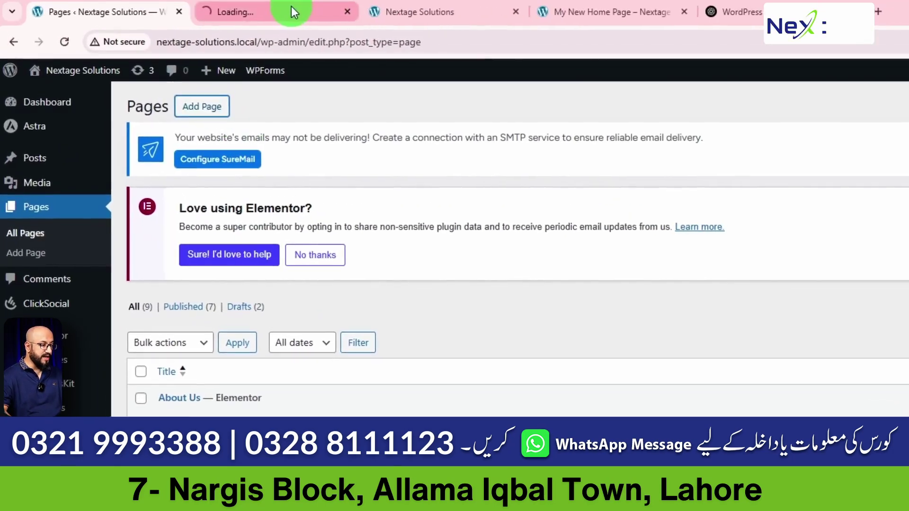
left_click(299, 13)
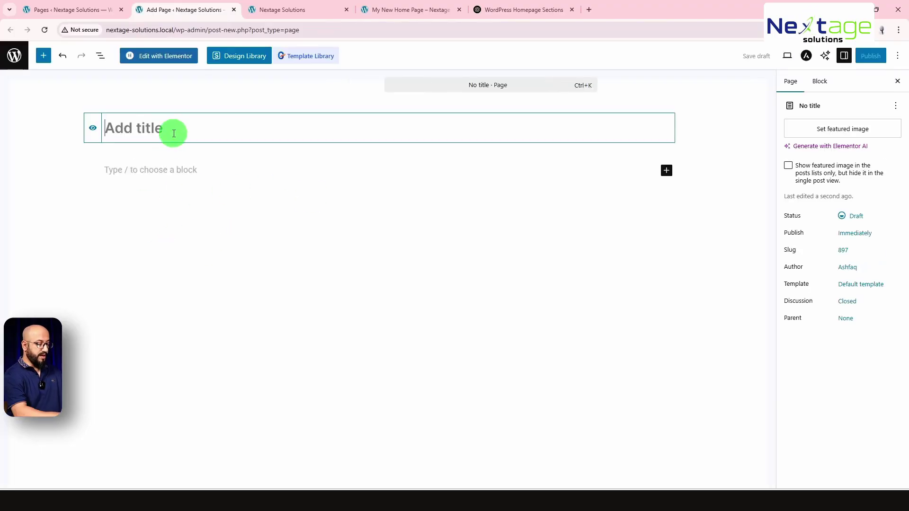
Step: Enter "New About us" as the page title
type("New")
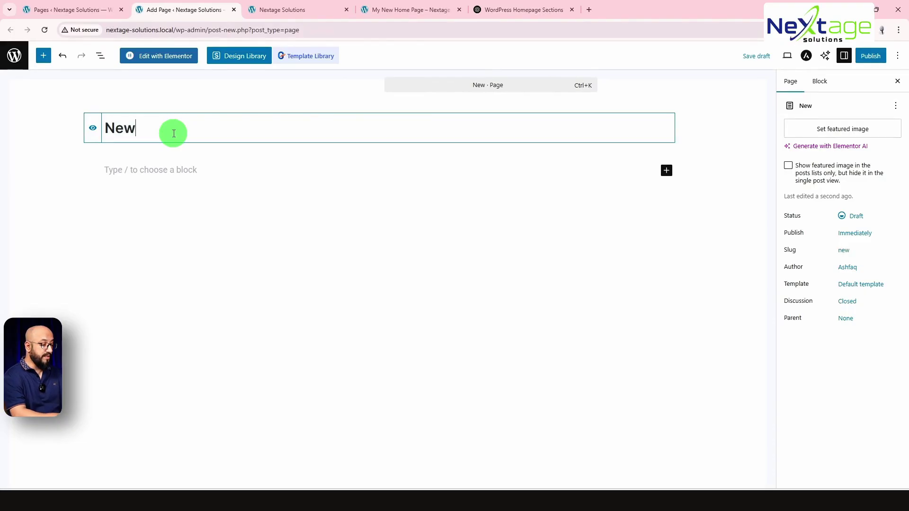
type(" ABout")
key("BackSpace")
key("BackSpace")
key("BackSpace")
key("BackSpace")
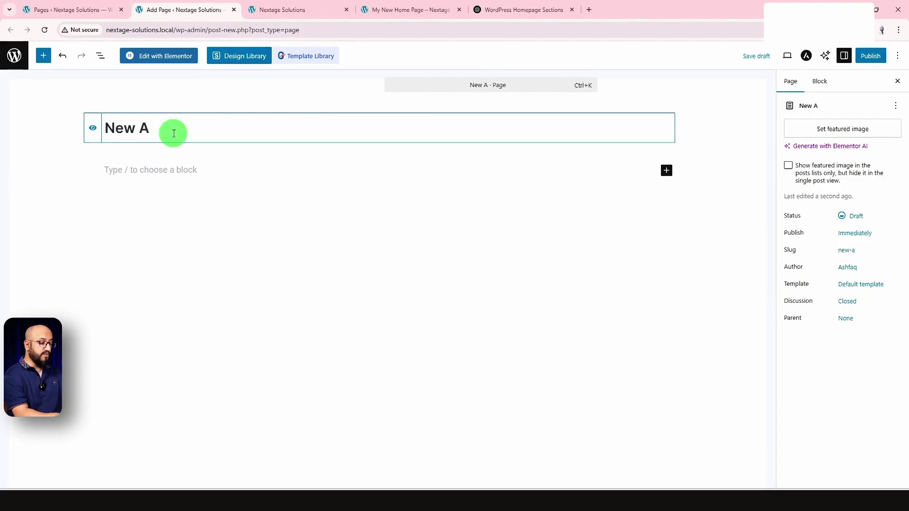
type("bout us")
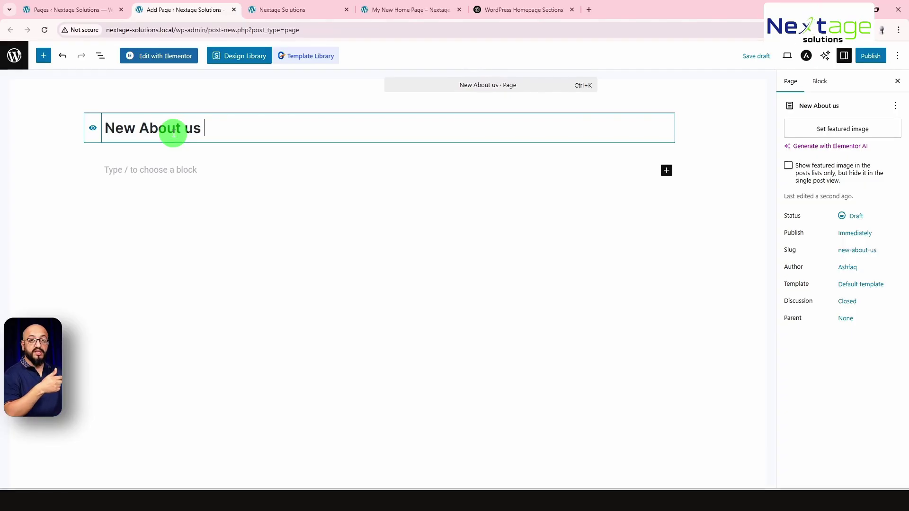
Step: Replace the whole page title with "About" and open the page in the Elementor editor
key("ctrl+a")
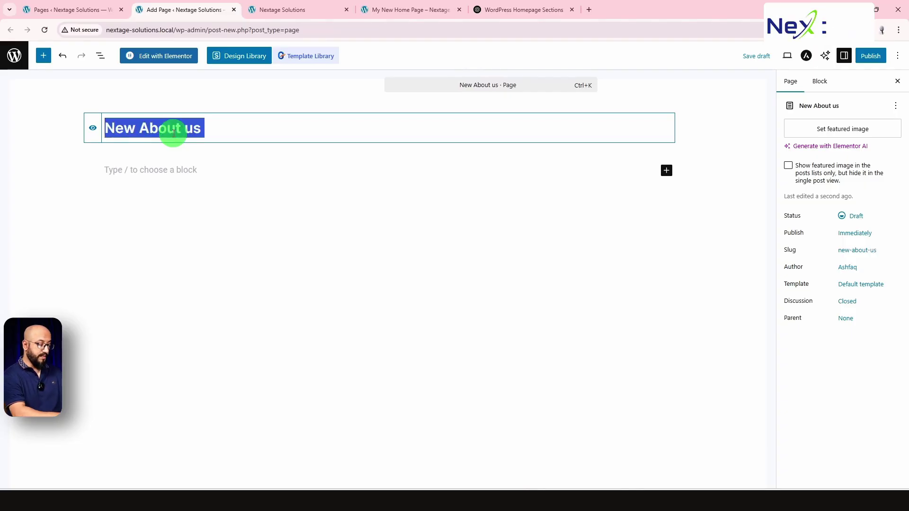
type("About")
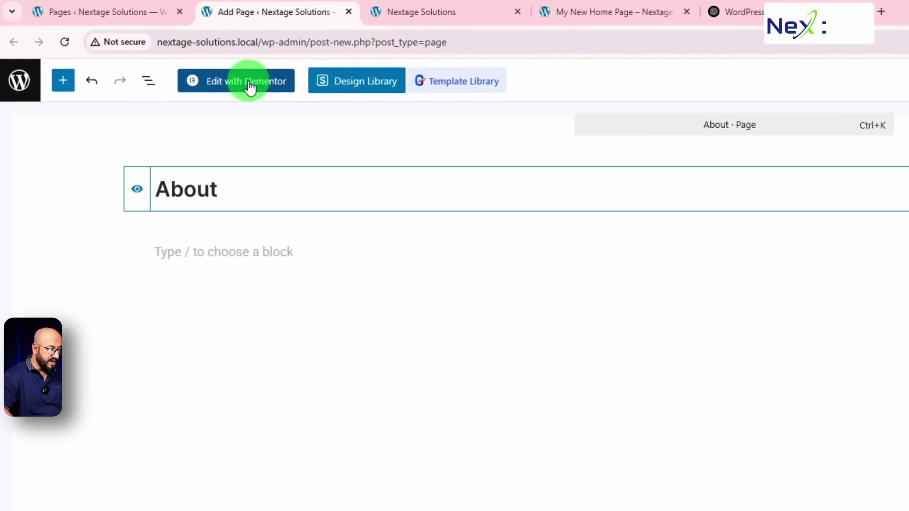
left_click(250, 86)
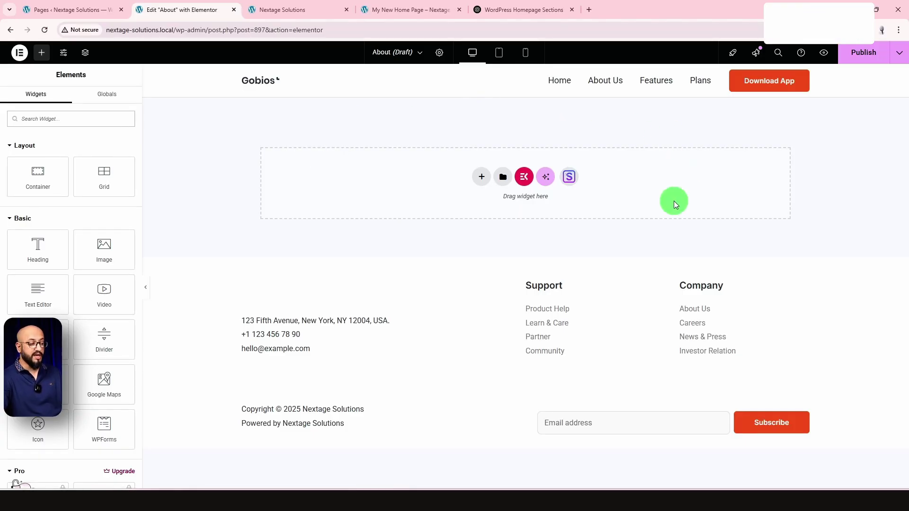
Step: Switch to the ChatGPT conversation about the homepage sections and send the prompt "now please create about us page"
left_click(520, 11)
scroll(452, 221, "down", 1)
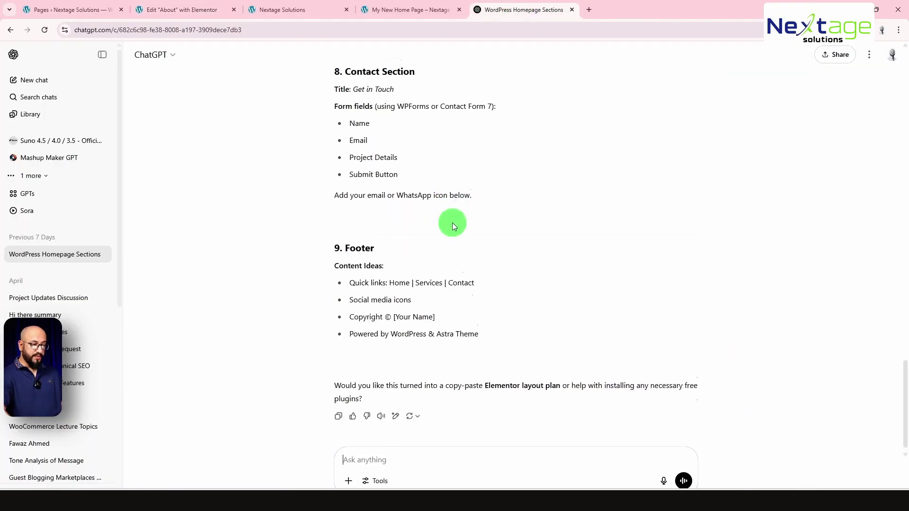
scroll(452, 223, "up", 20)
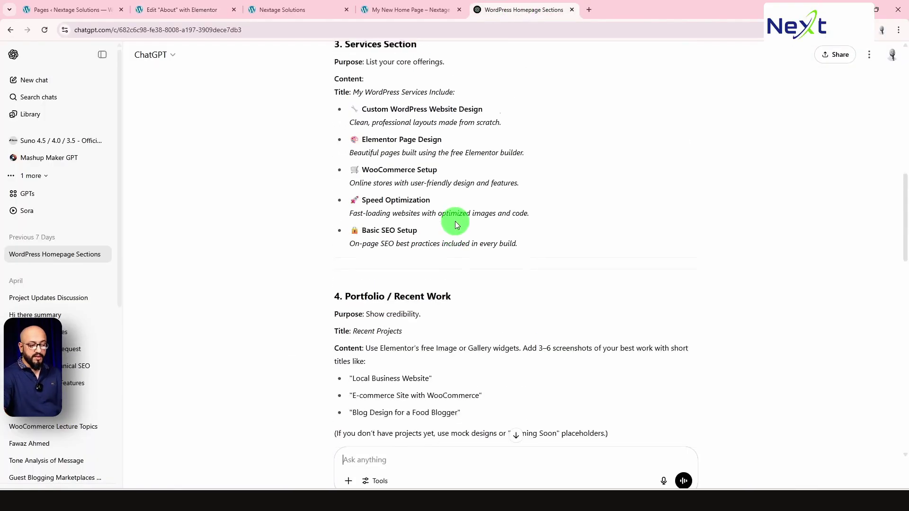
scroll(458, 218, "up", 6)
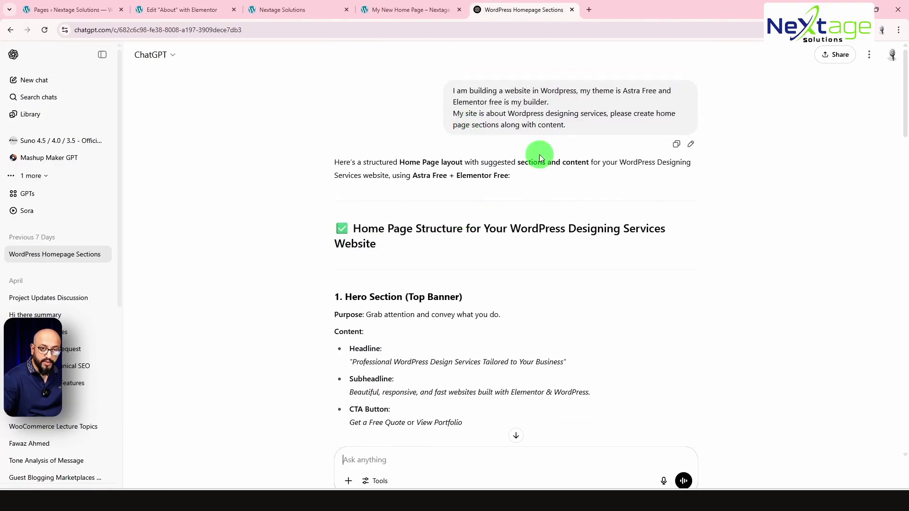
scroll(527, 212, "down", 5)
scroll(527, 212, "down", 20)
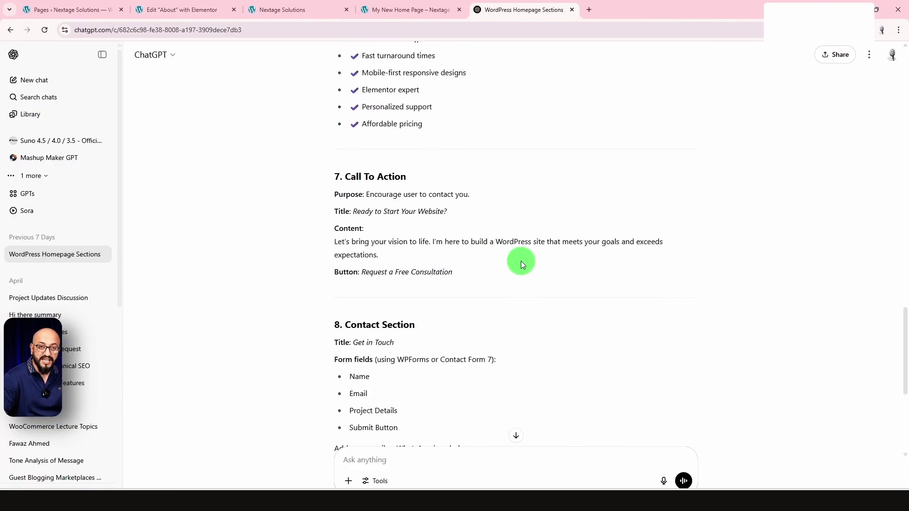
scroll(521, 263, "down", 1)
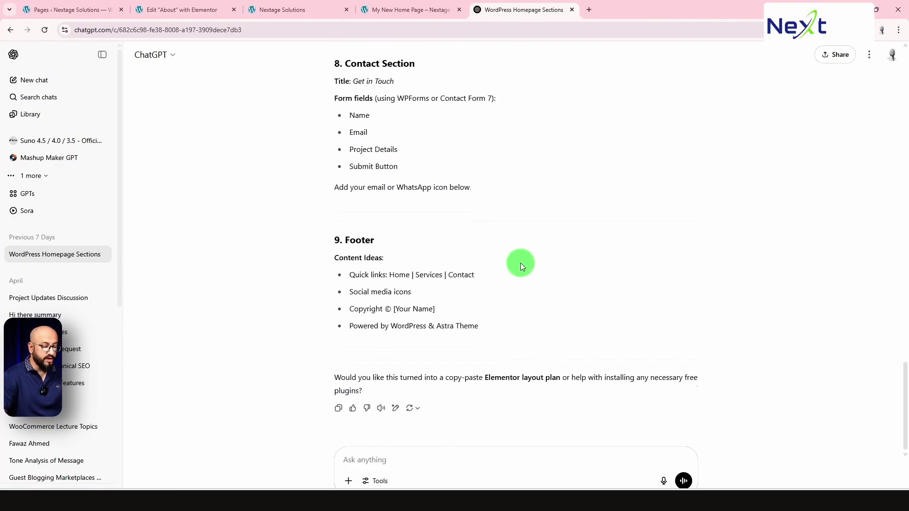
left_click(392, 460)
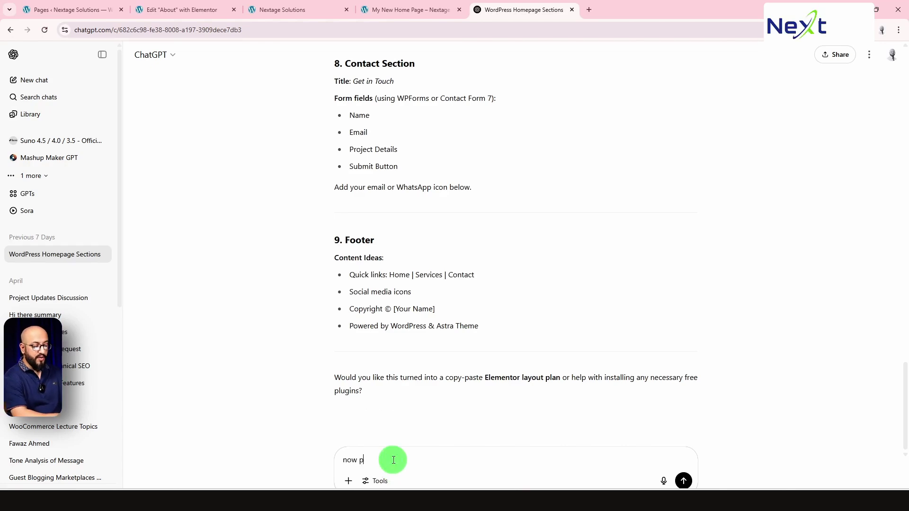
type("now please")
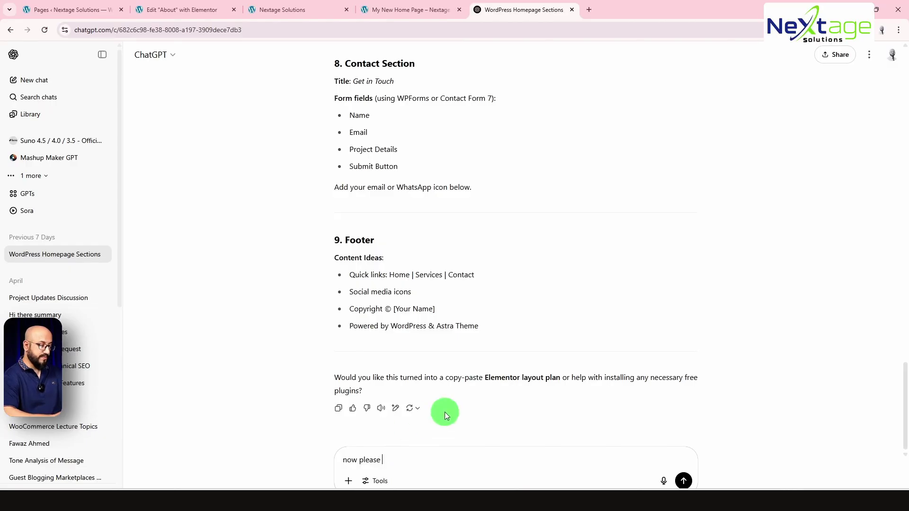
type(" create about us page")
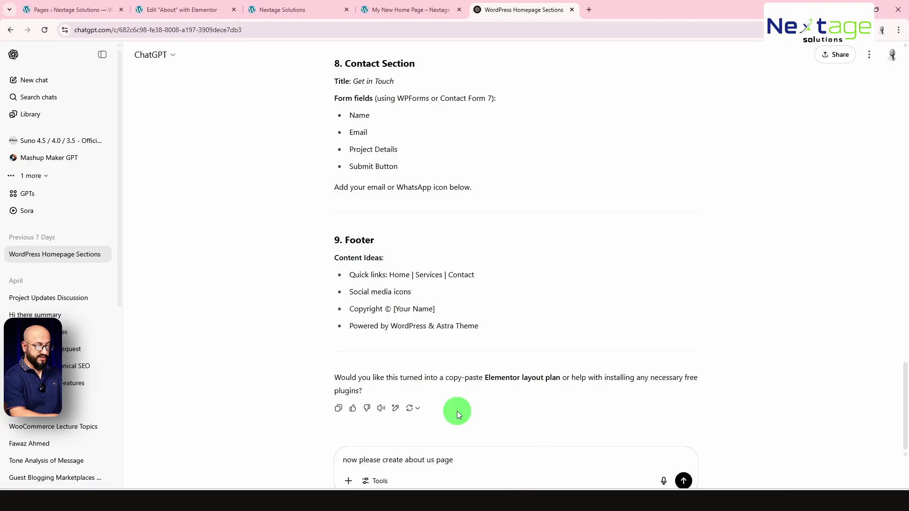
key("Return")
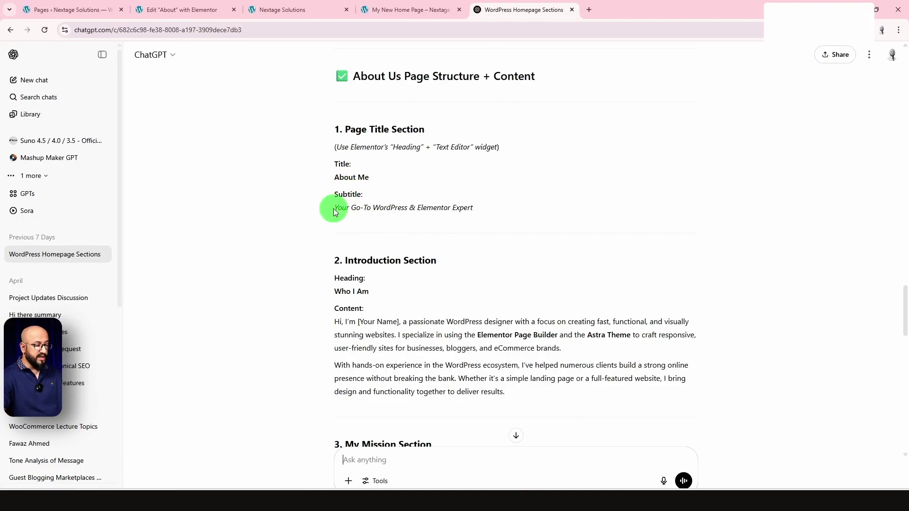
Step: Return to the Elementor editor, placing its browser tab beside ChatGPT's, and add a Container above the empty drop area
left_click(160, 8)
left_click_drag(160, 8, 385, 8)
left_click(508, 198)
left_click(482, 176)
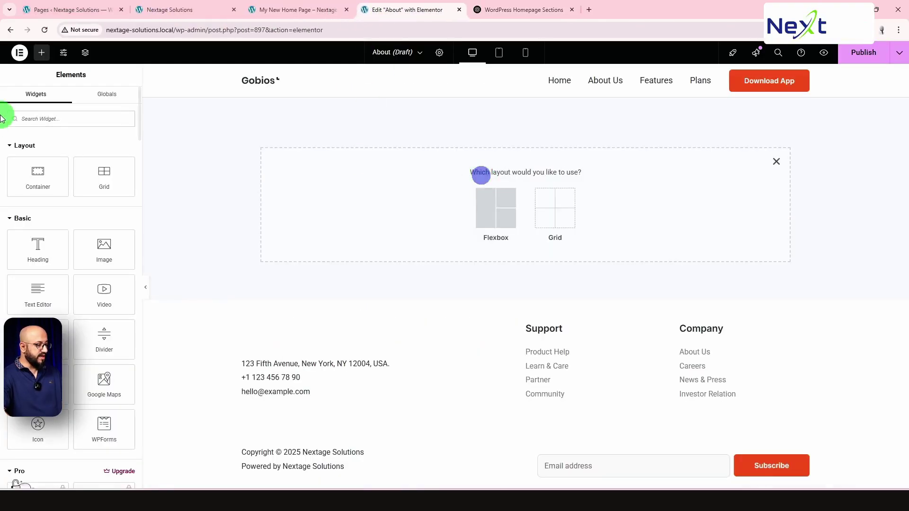
left_click_drag(40, 171, 350, 153)
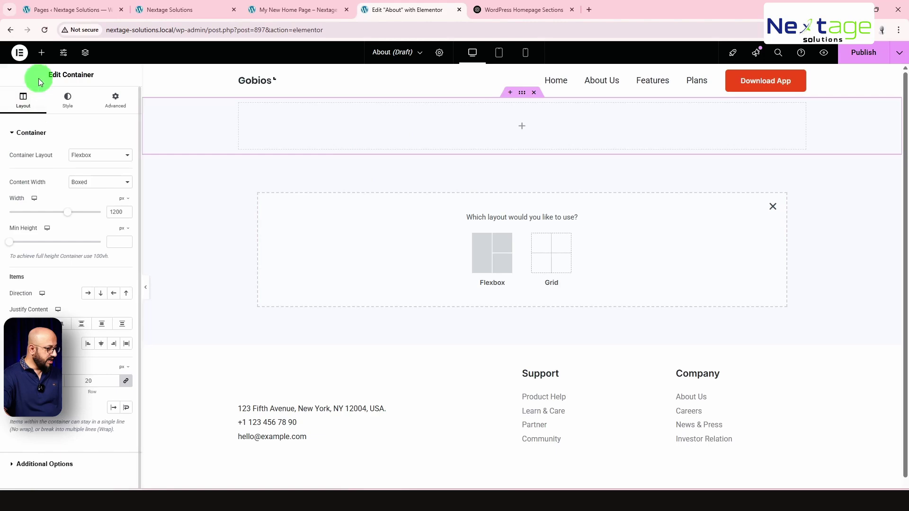
Step: Add a Heading widget inside the container and duplicate it below the first one
left_click(42, 52)
left_click_drag(32, 238, 380, 126)
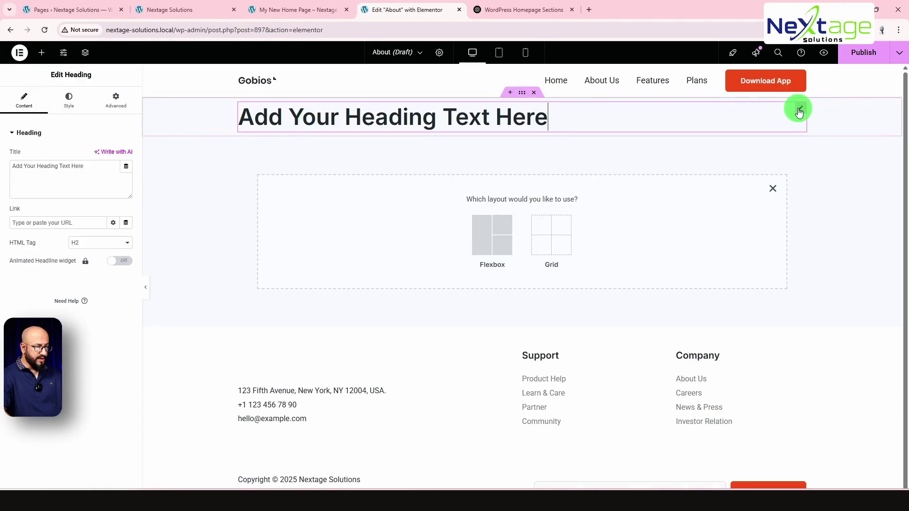
key("ctrl+d")
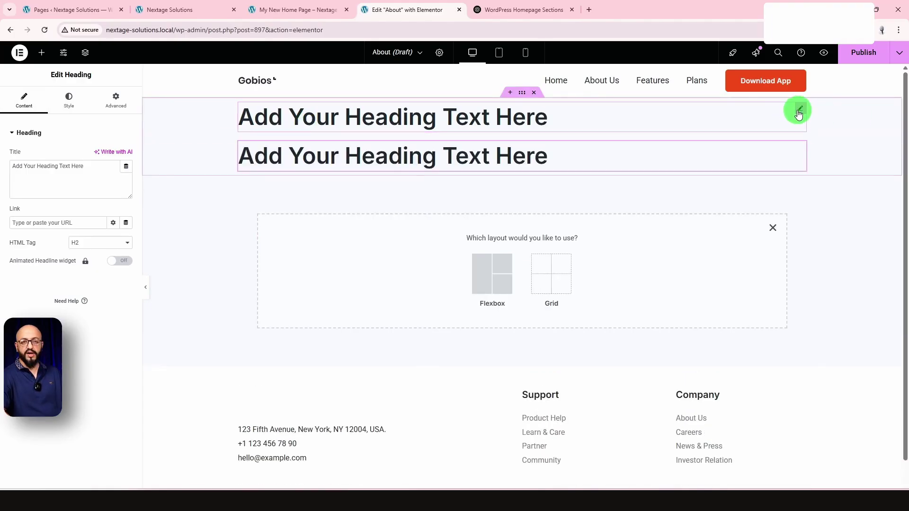
right_click(796, 115)
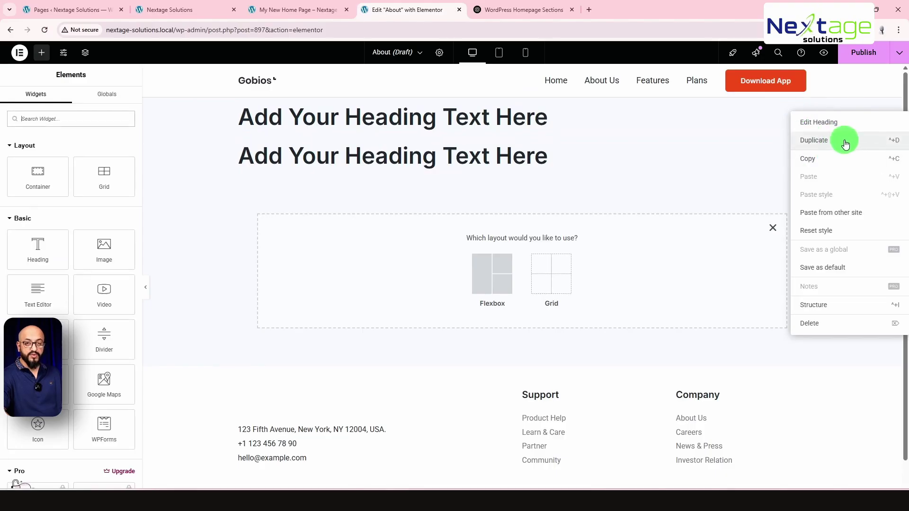
left_click(303, 202)
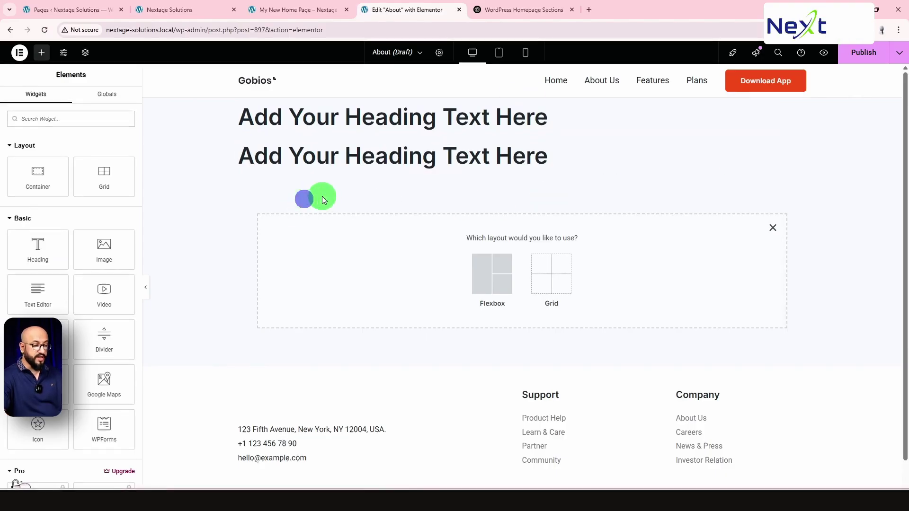
Step: Check the page title suggested in the ChatGPT conversation, and set the first heading's text in Elementor to "About Us"
key("ctrl+Tab")
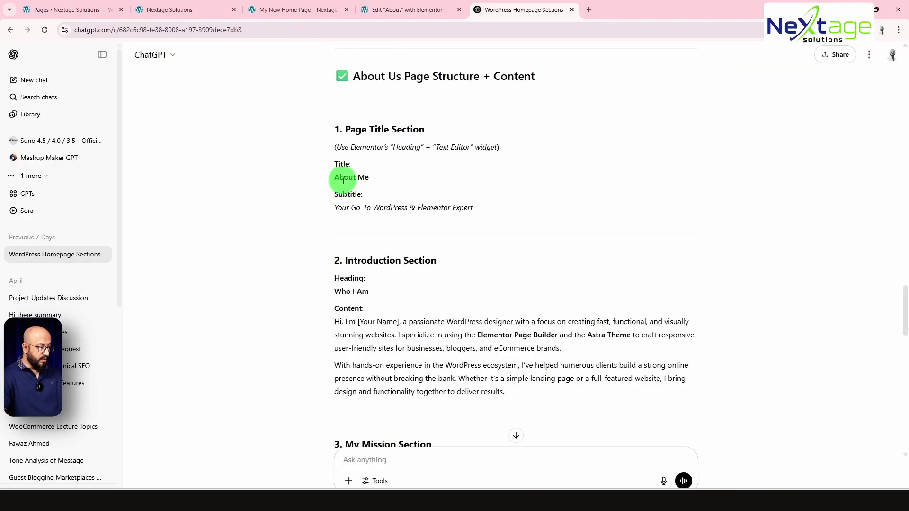
left_click_drag(337, 178, 374, 177)
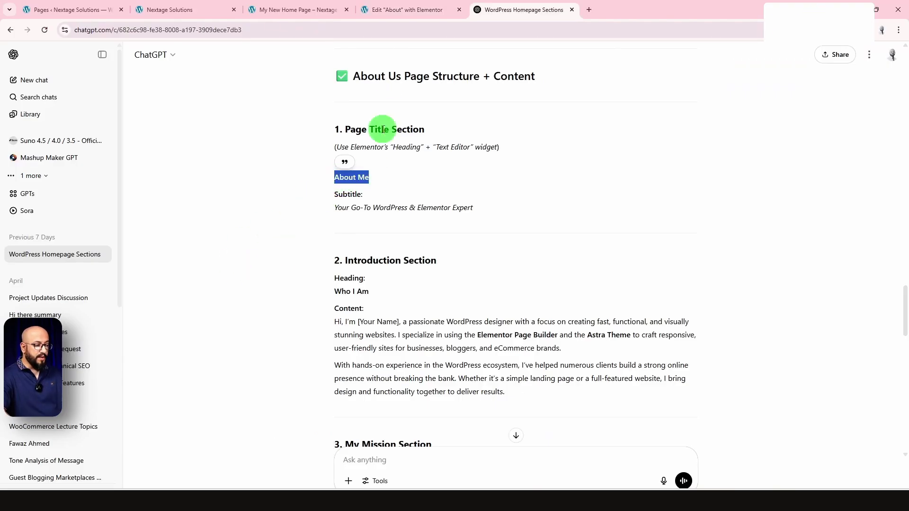
left_click(386, 15)
left_click(302, 131)
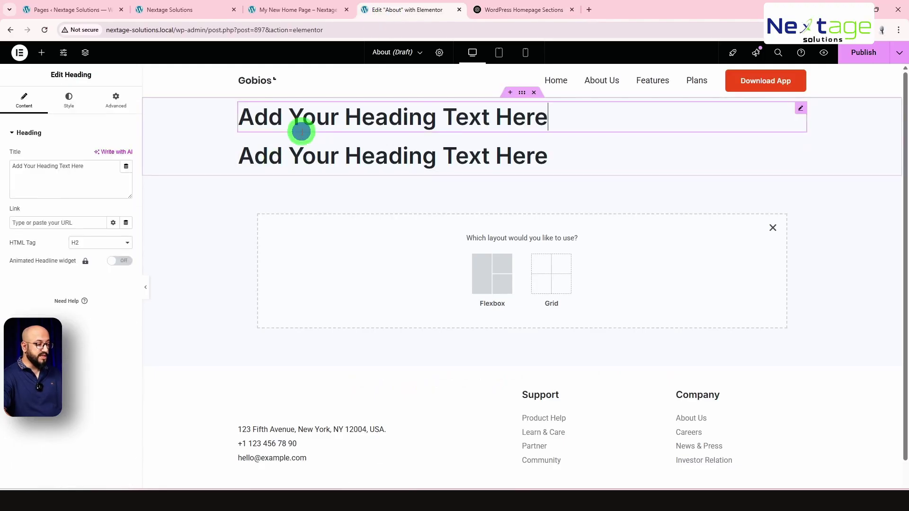
triple_click(43, 176)
type("A")
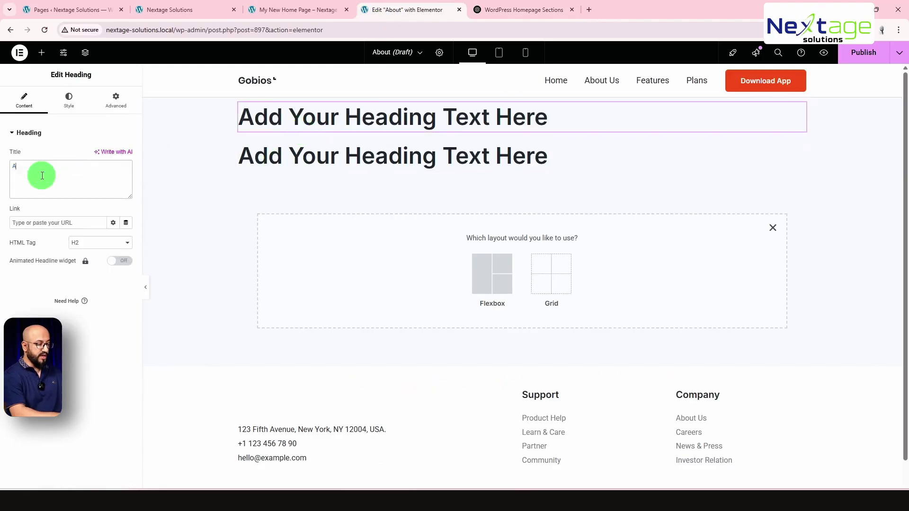
type("bout Us")
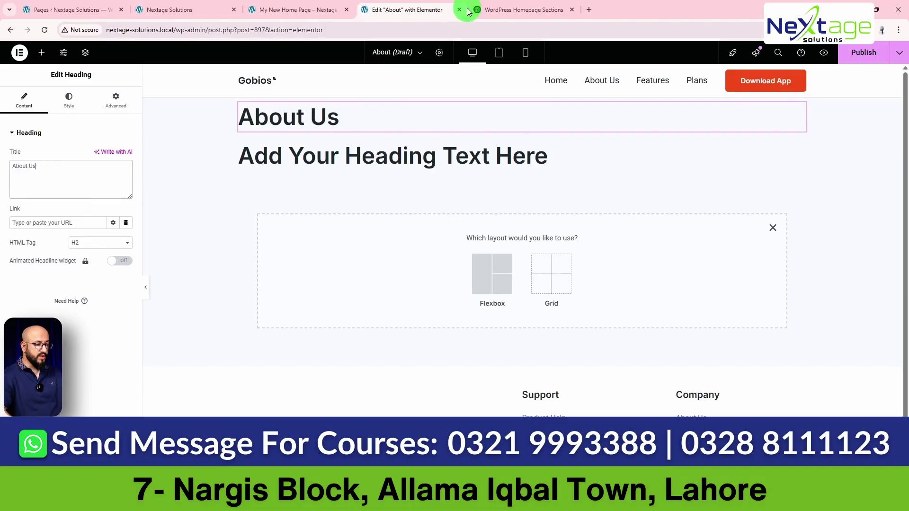
Step: Copy the subtitle "Your Go-To WordPress & Elementor Expert" from ChatGPT and replace the second heading's text in Elementor with it
left_click(493, 9)
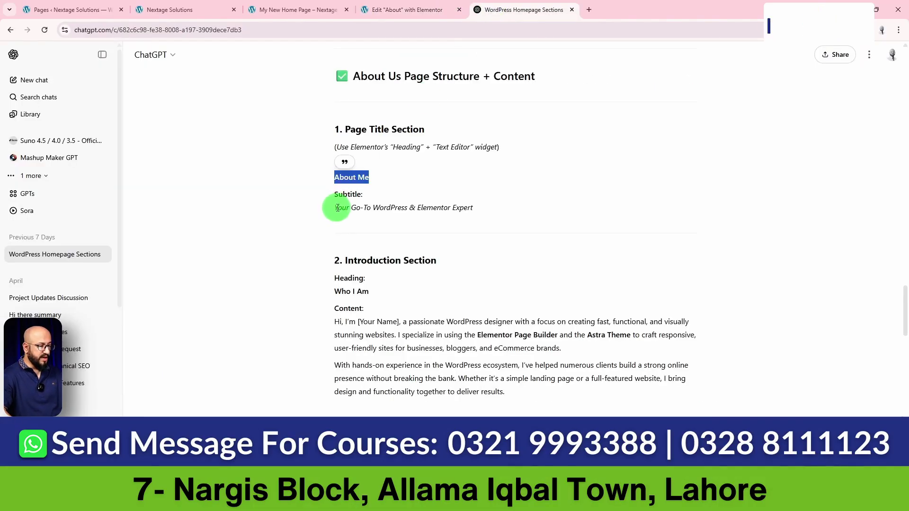
left_click_drag(335, 207, 472, 205)
key("ctrl+c")
left_click(385, 9)
left_click(284, 155)
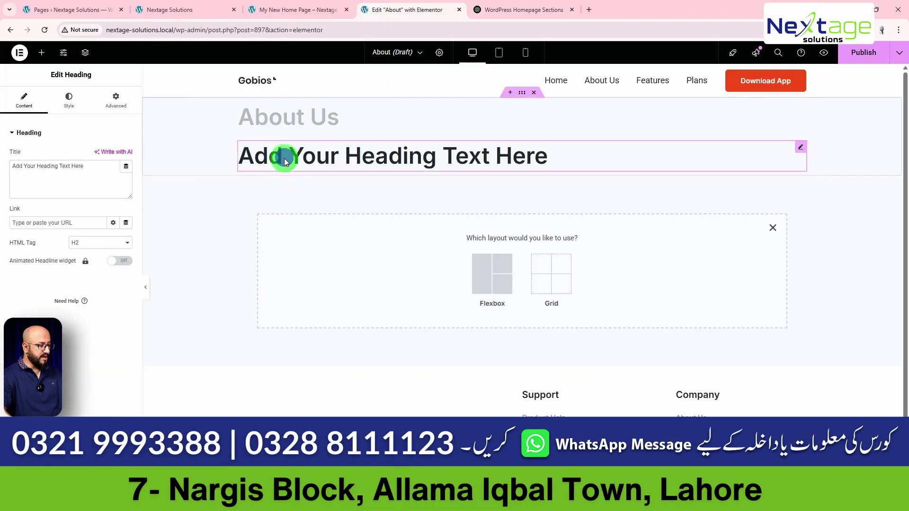
left_click(17, 175)
key("ctrl+a")
key("ctrl+v")
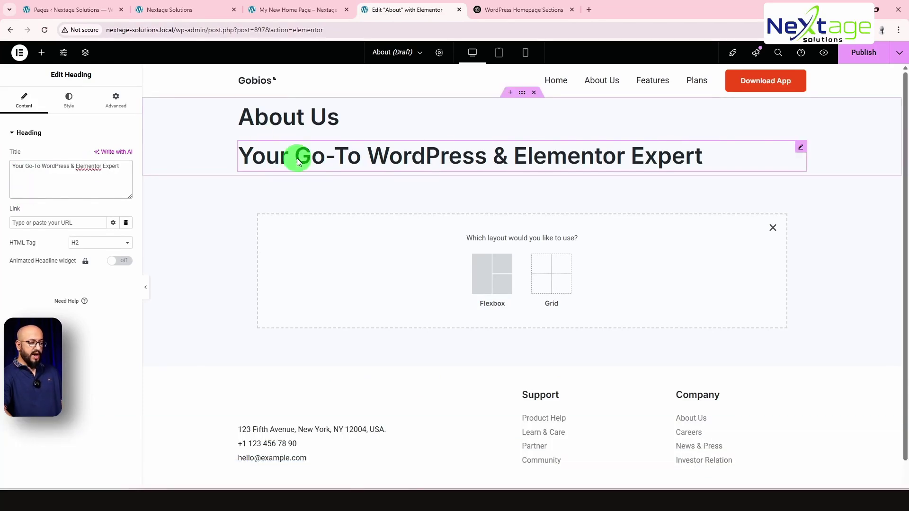
Step: Set the HTML tag of the "Your Go-To WordPress & Elementor Expert" heading to H3
left_click(288, 124)
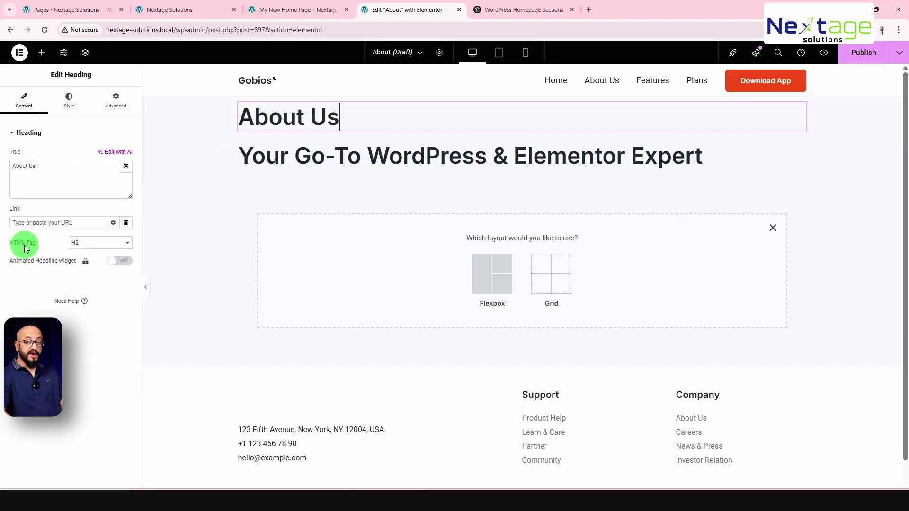
left_click(317, 157)
left_click(97, 243)
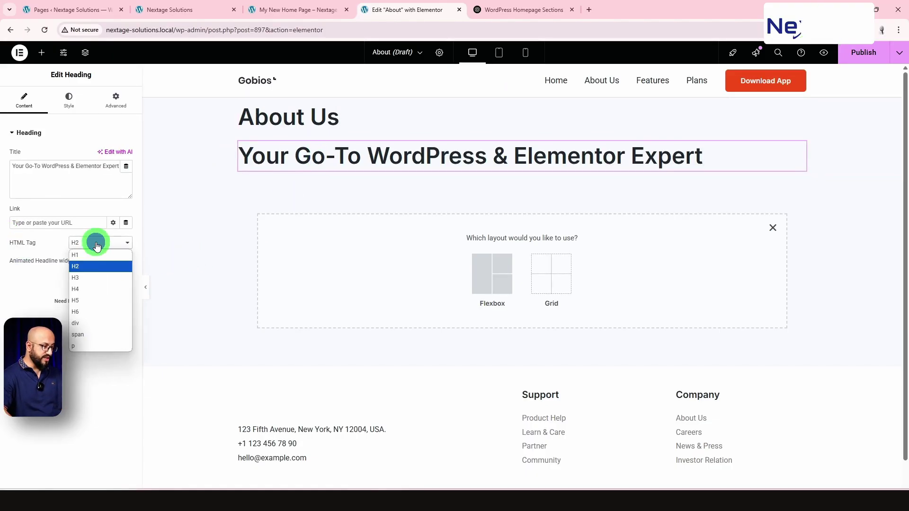
left_click(79, 279)
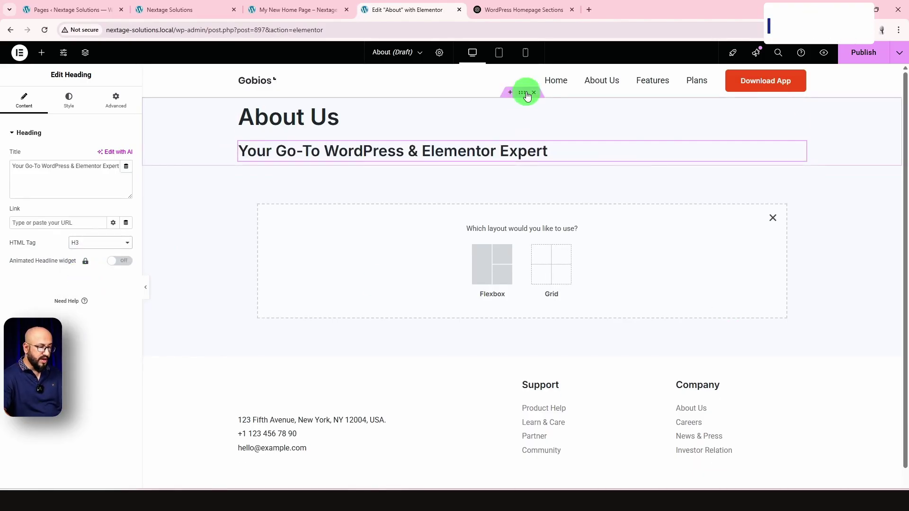
Step: Unlink the heading container's padding values and set its top and bottom padding to 100 px
left_click(523, 94)
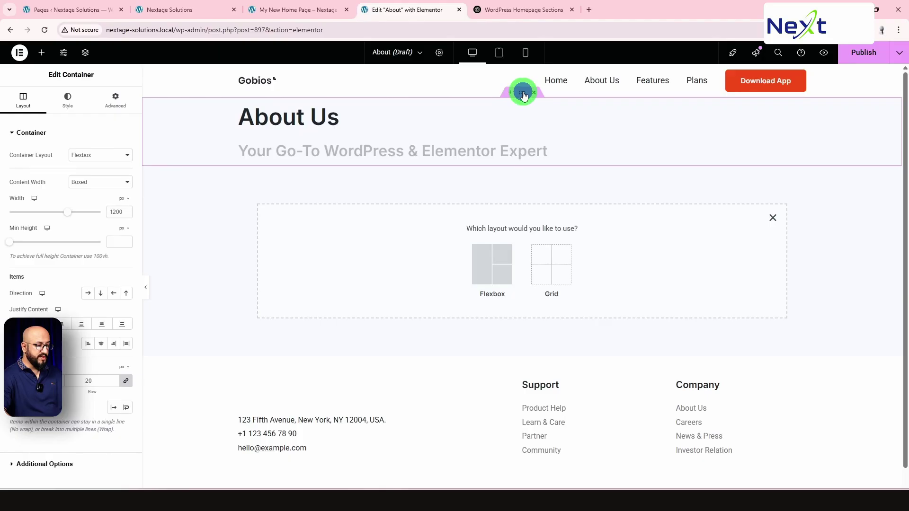
left_click(105, 97)
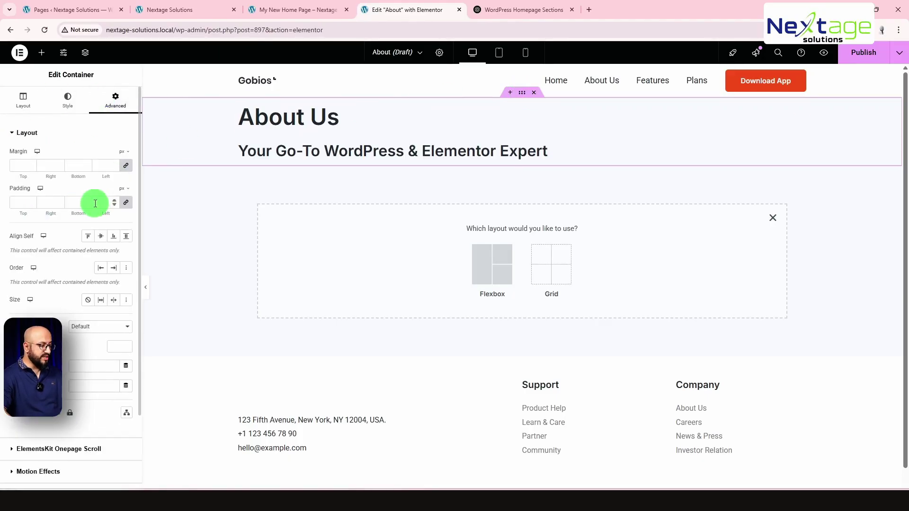
left_click(127, 205)
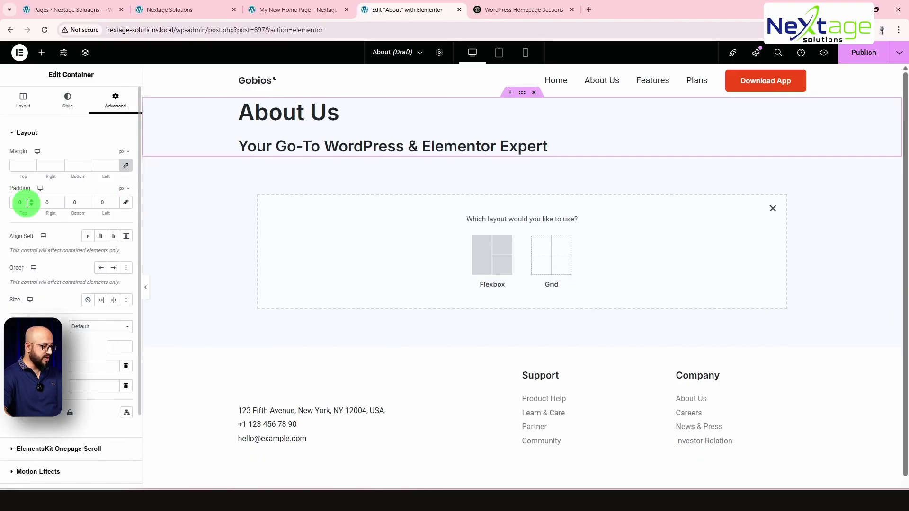
double_click(23, 204)
type("150")
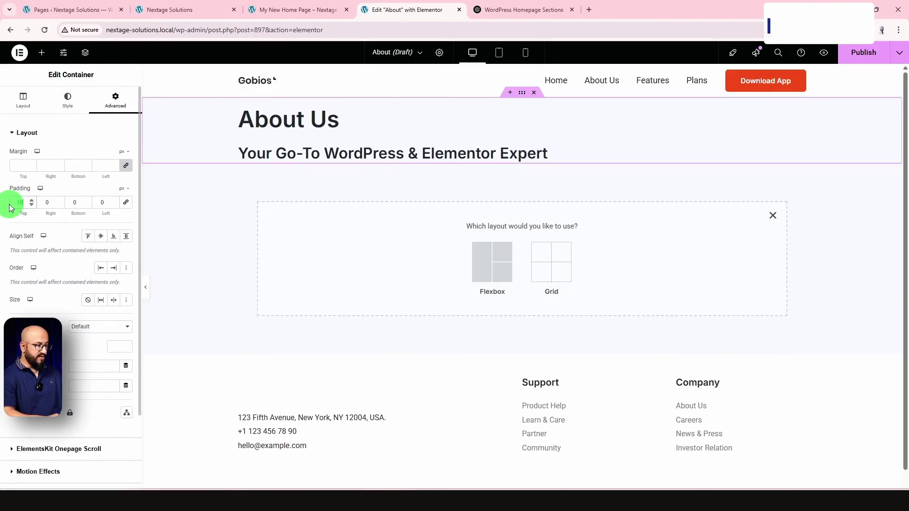
key("BackSpace")
key("BackSpace")
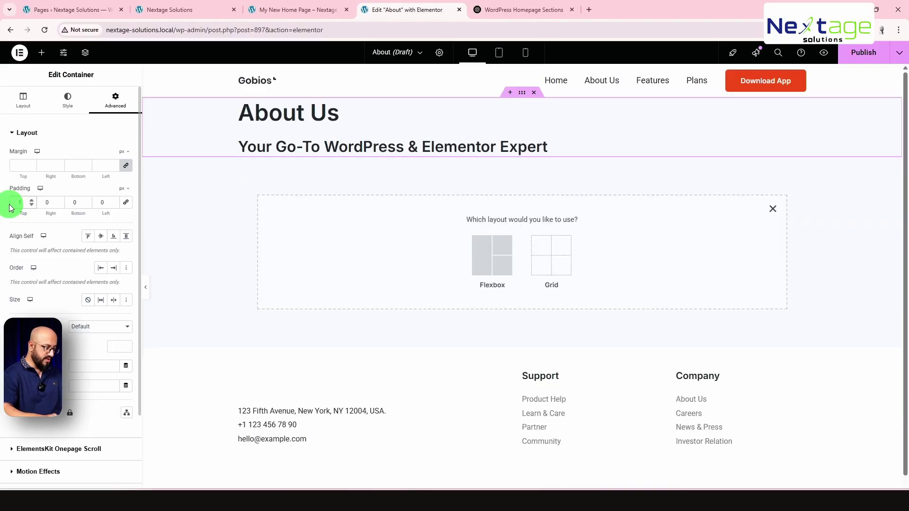
type("00")
double_click(76, 204)
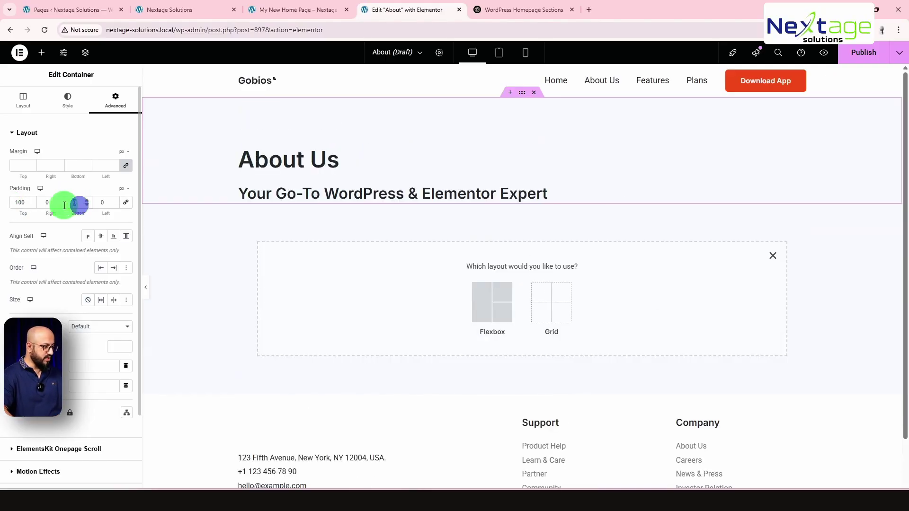
type("100")
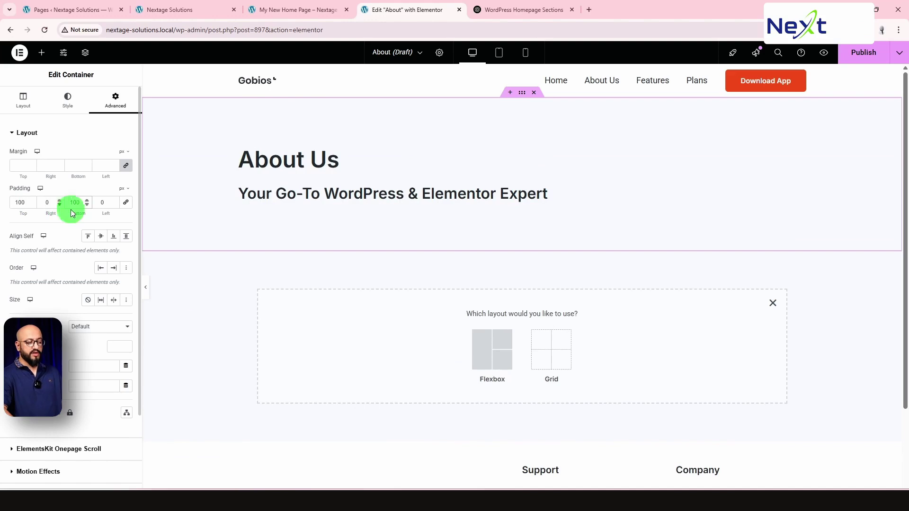
Step: Give the heading container a classic background with the media library image tech-startup-team-member-meeting.jpg
left_click(71, 108)
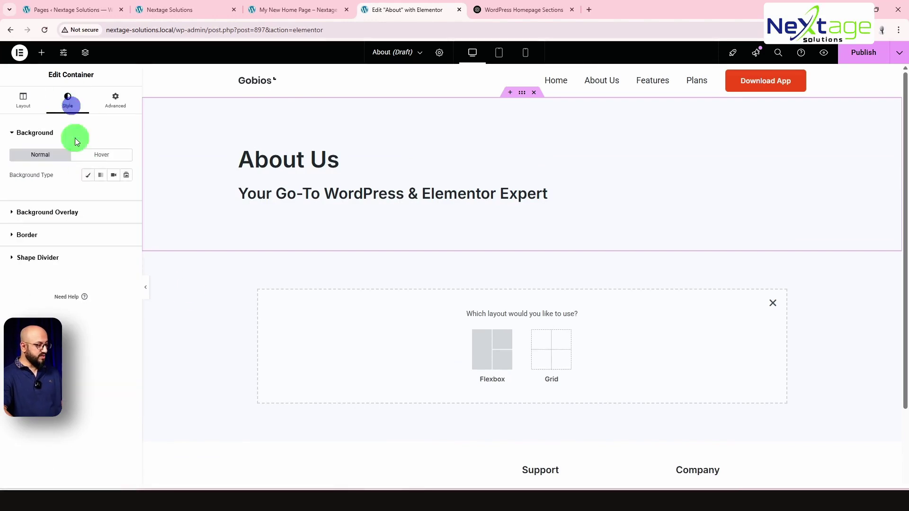
left_click(89, 177)
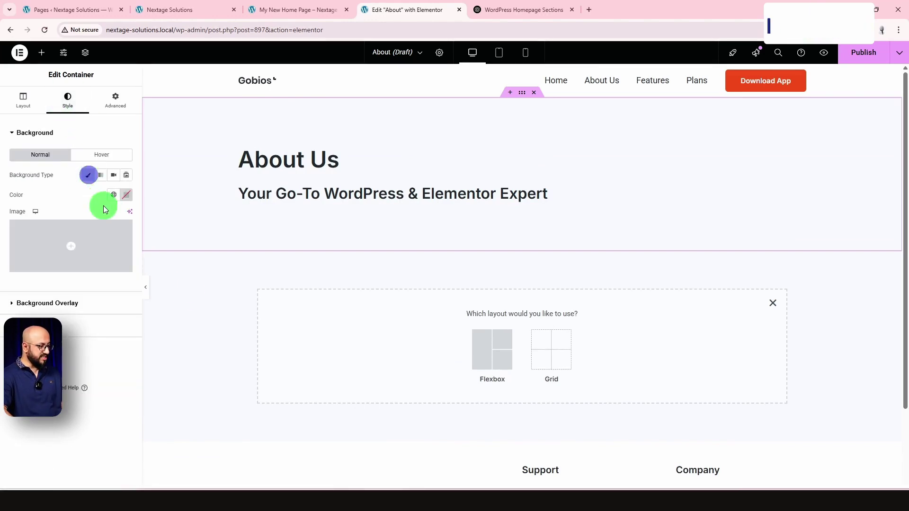
left_click(92, 244)
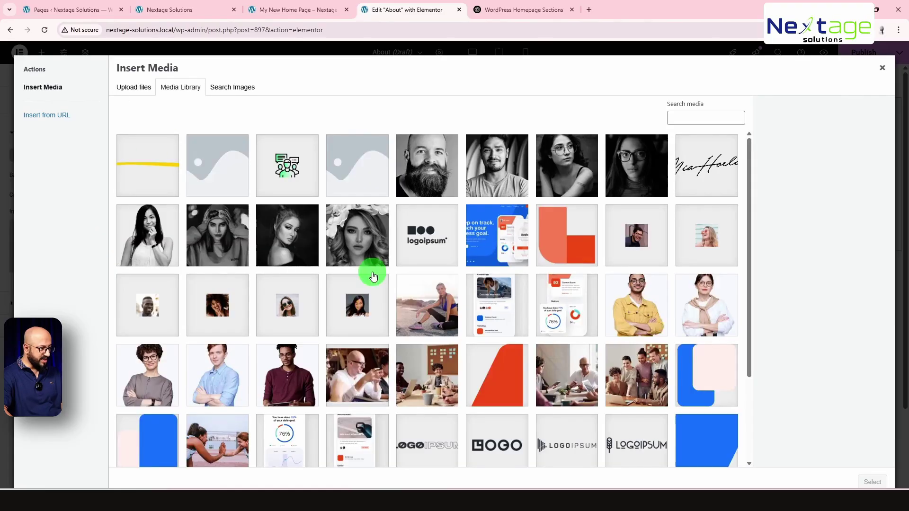
scroll(520, 357, "down", 3)
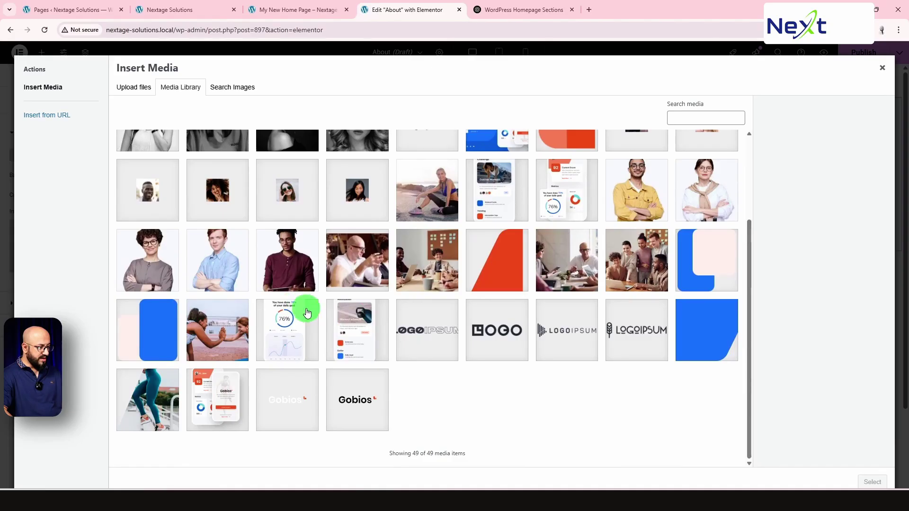
left_click(420, 268)
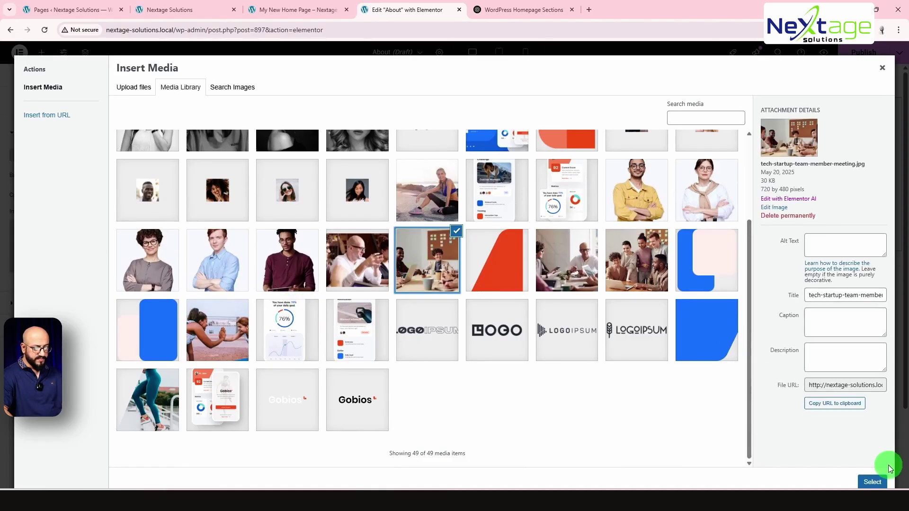
left_click(872, 482)
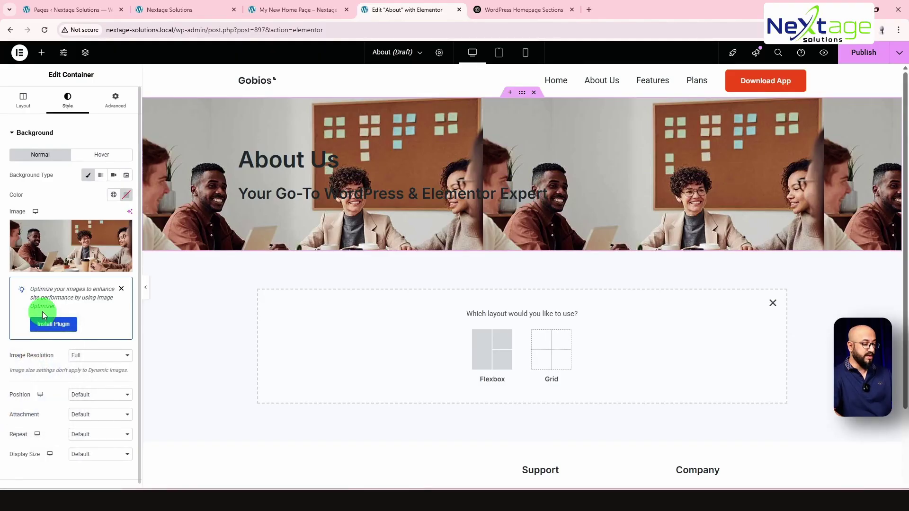
Step: Set the container background image's display size to Cover and its position to Center Center
scroll(71, 374, "down", 1)
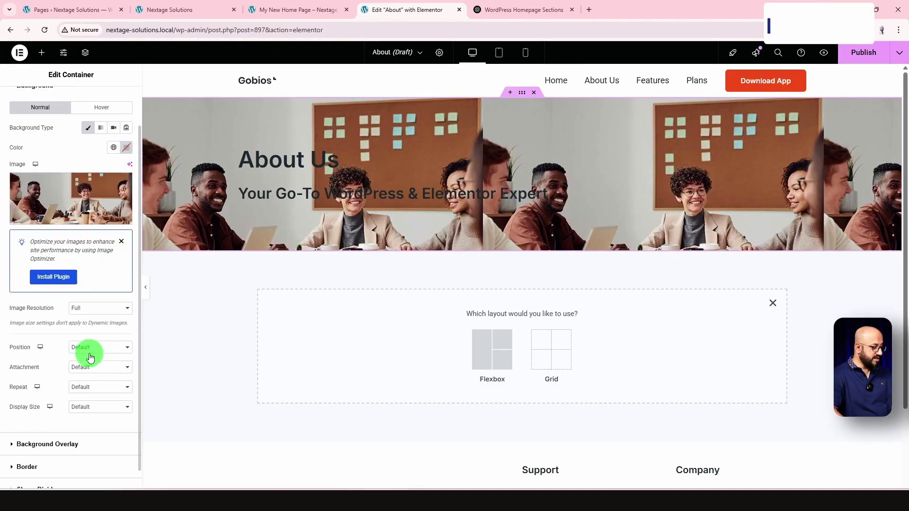
left_click(91, 356)
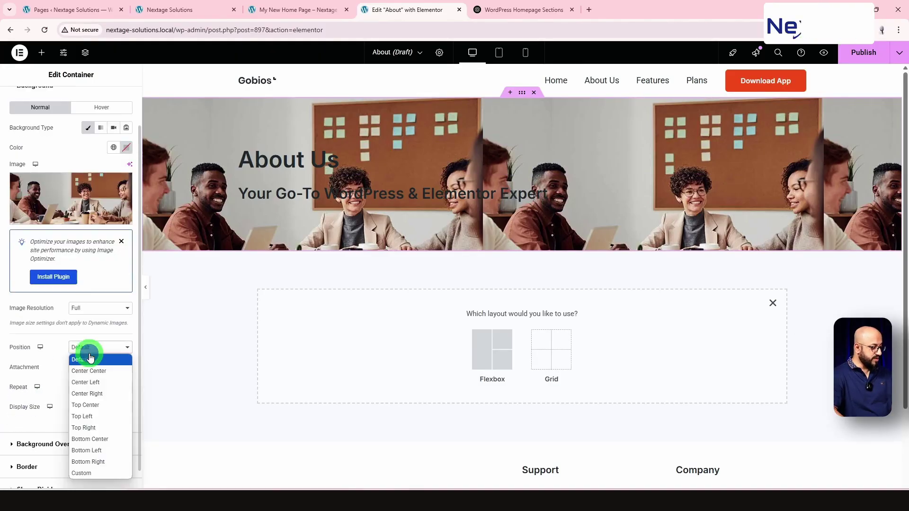
left_click(29, 422)
left_click(93, 409)
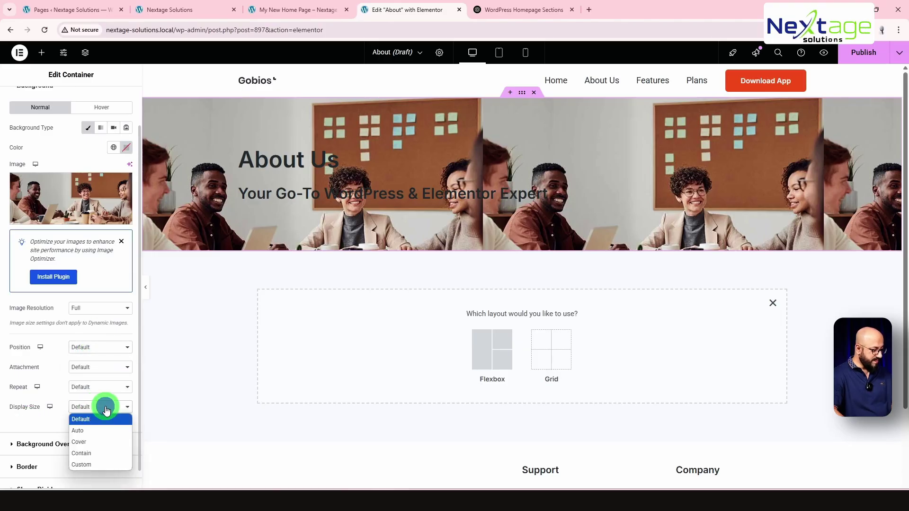
left_click(114, 443)
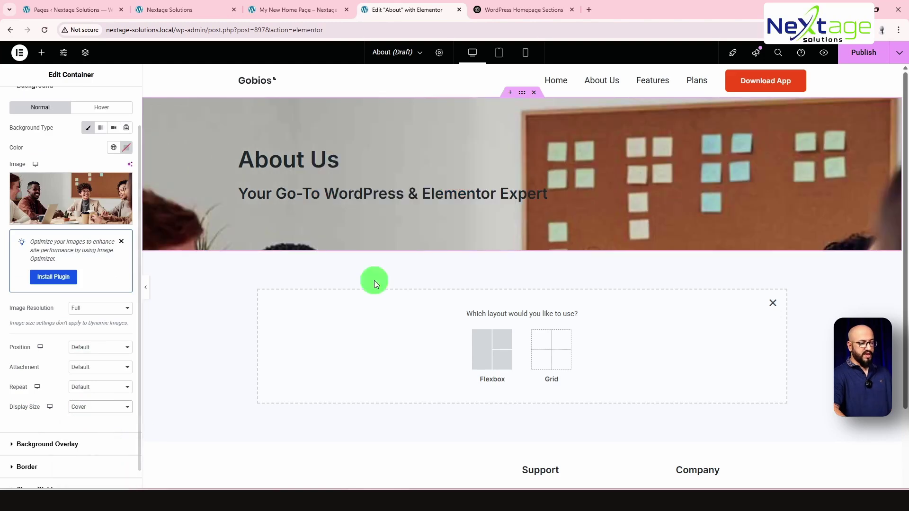
left_click(82, 349)
left_click(97, 371)
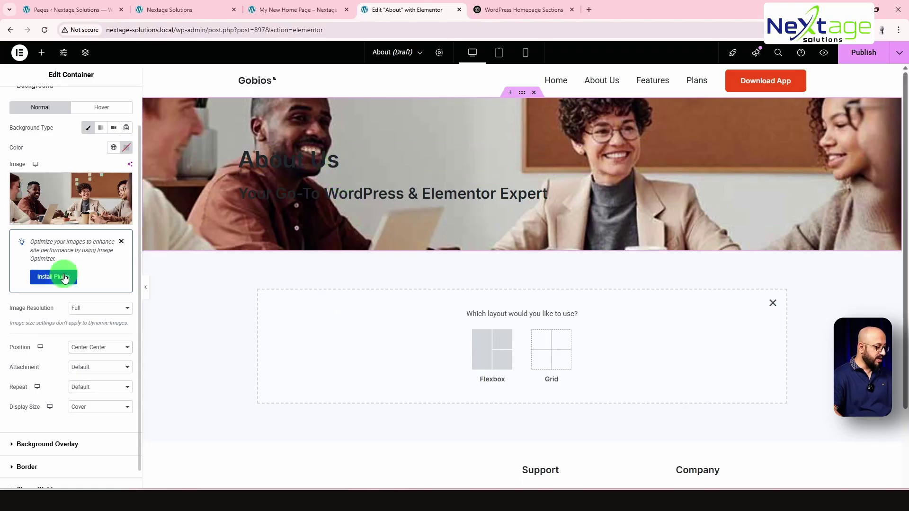
Step: Add a classic background overlay to the container in black (#000000) with an opacity of 0.59
scroll(64, 320, "down", 1)
left_click(37, 396)
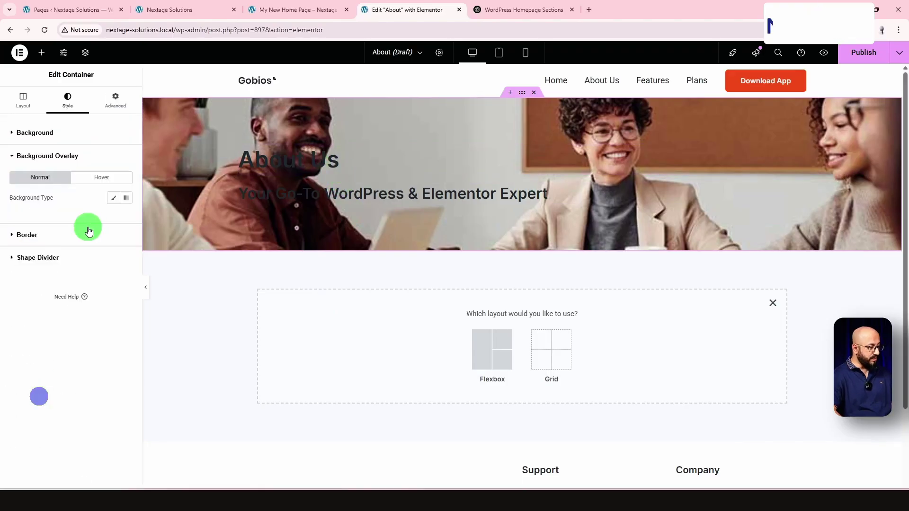
left_click(114, 200)
left_click(114, 217)
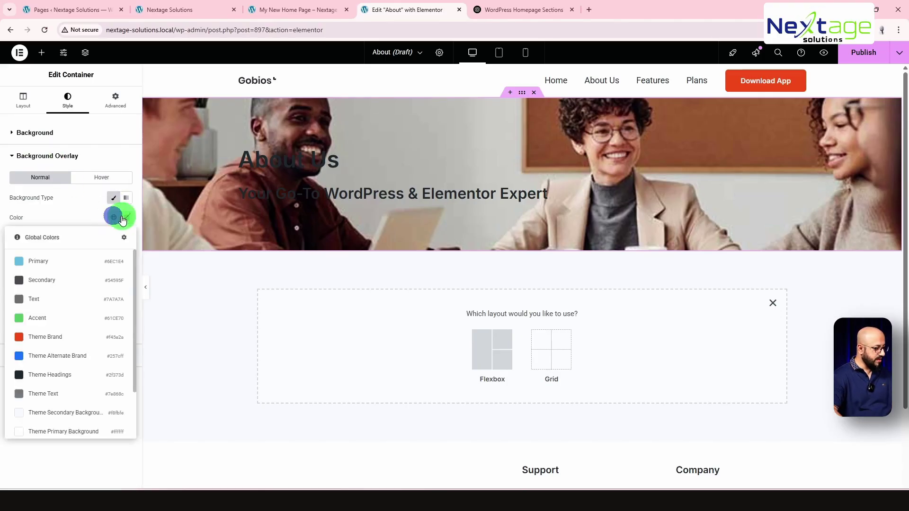
left_click(46, 281)
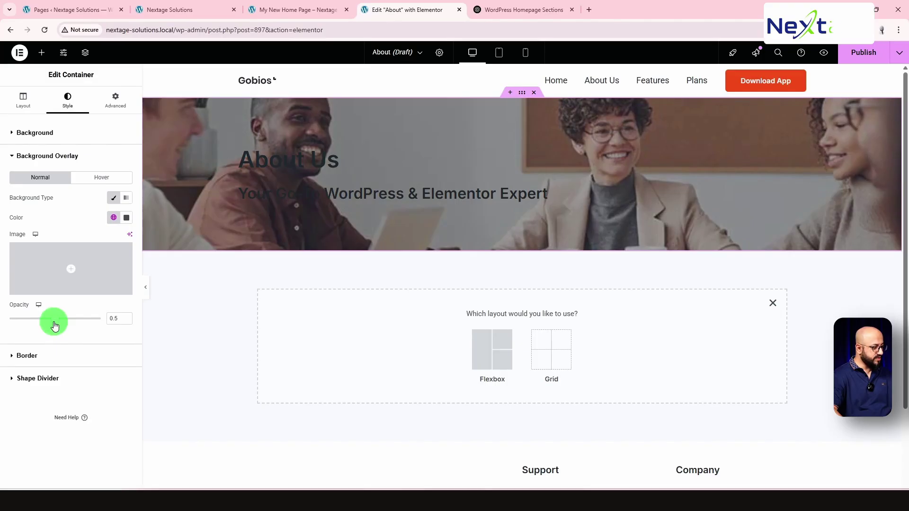
left_click_drag(55, 325, 56, 356)
left_click(126, 217)
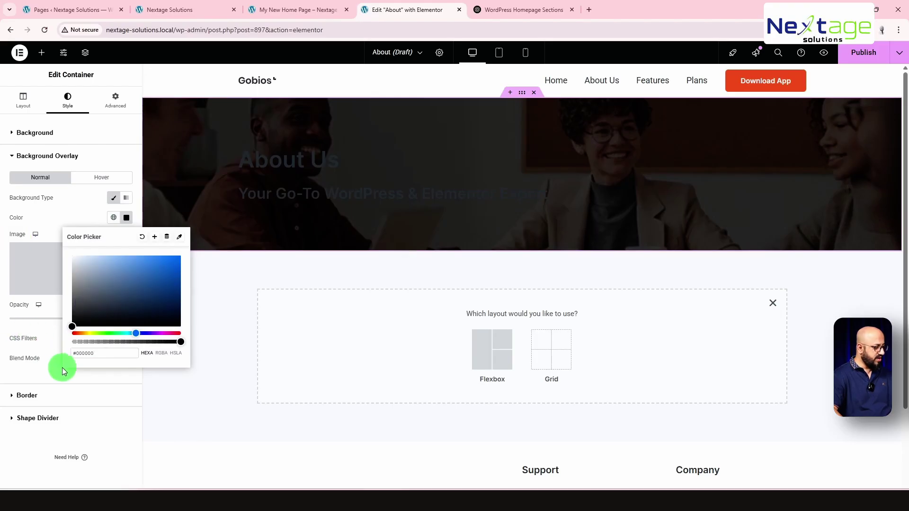
left_click(50, 371)
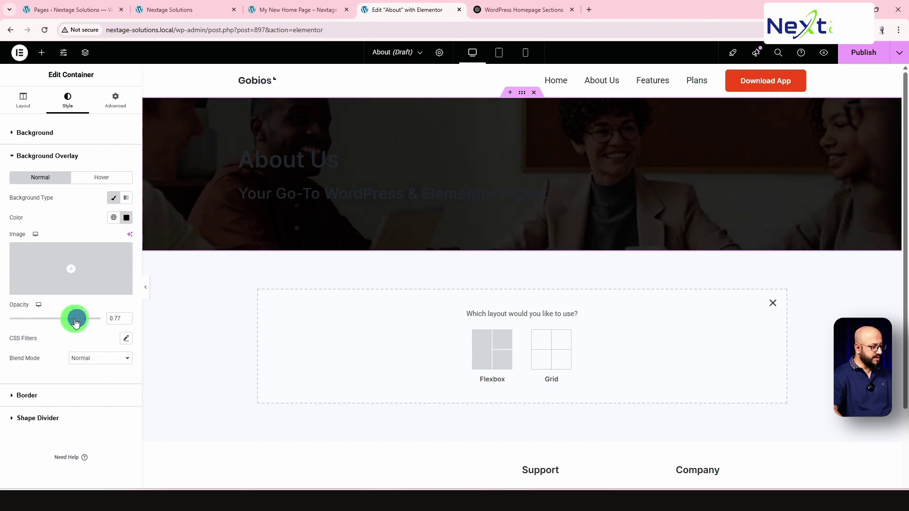
left_click_drag(75, 322, 63, 325)
Step: Set the About Us heading's text color to white (#FFFFFF)
left_click(276, 154)
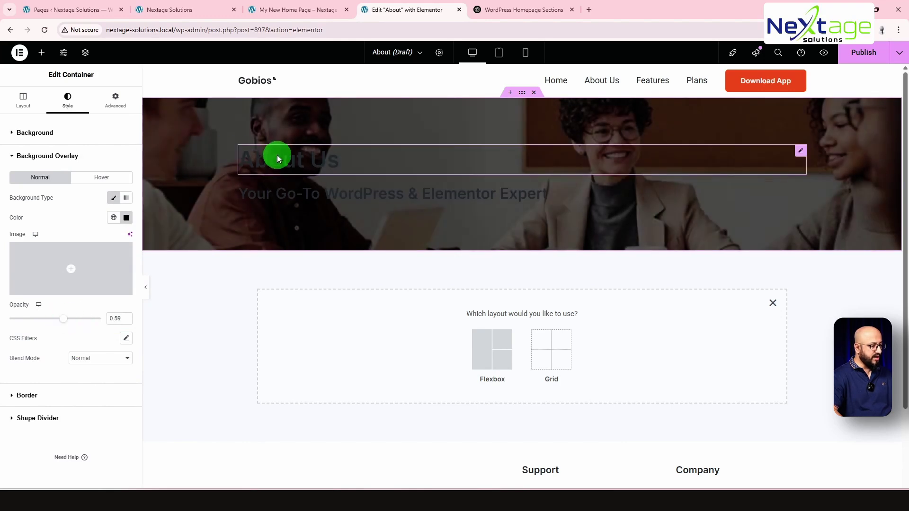
left_click(82, 106)
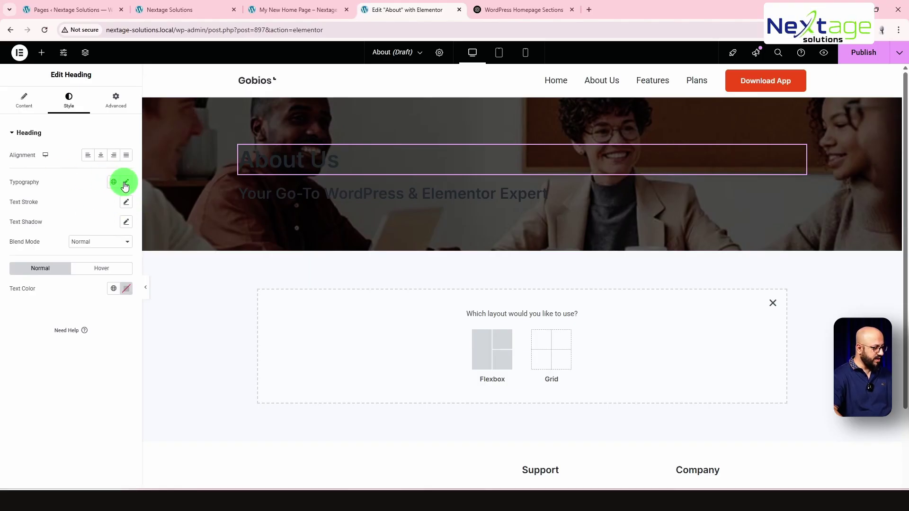
left_click(126, 294)
left_click_drag(99, 363, 57, 286)
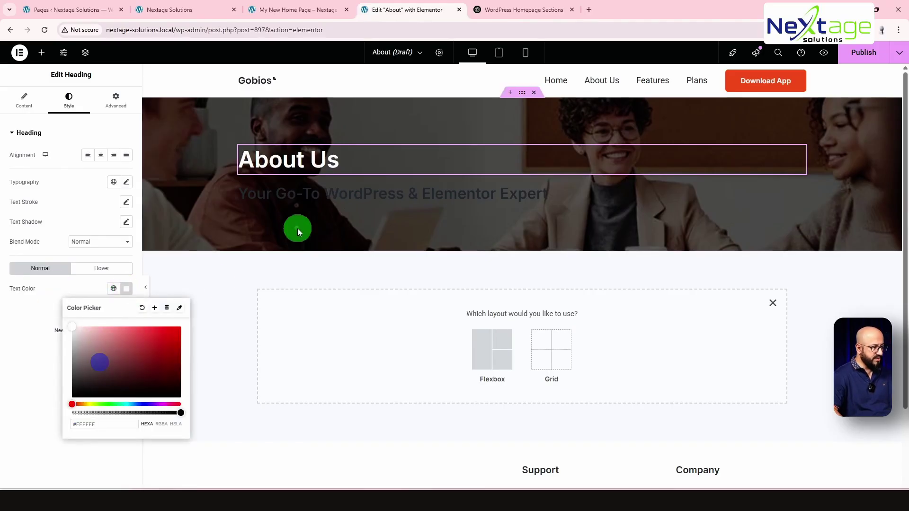
Step: Set the text color of the "Your Go-To WordPress & Elementor Expert" subheading to a light grey, about #D1C4C4
left_click(320, 199)
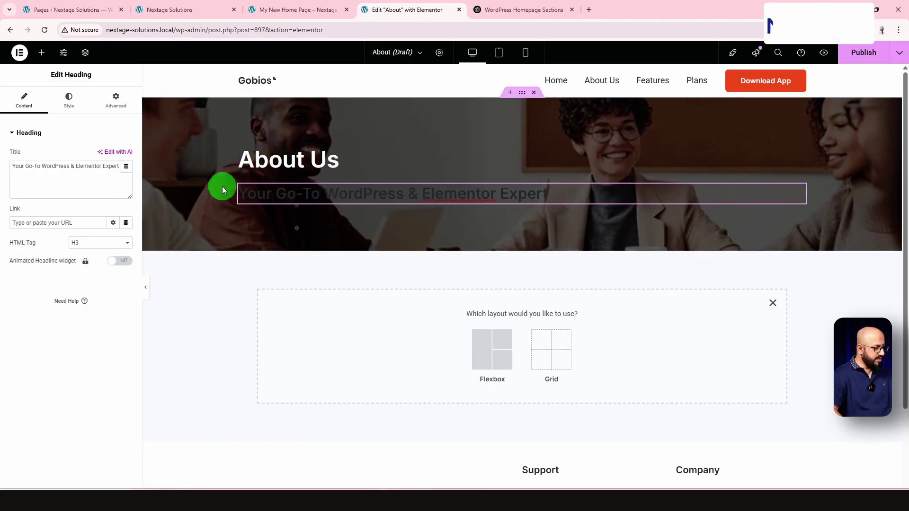
left_click(69, 98)
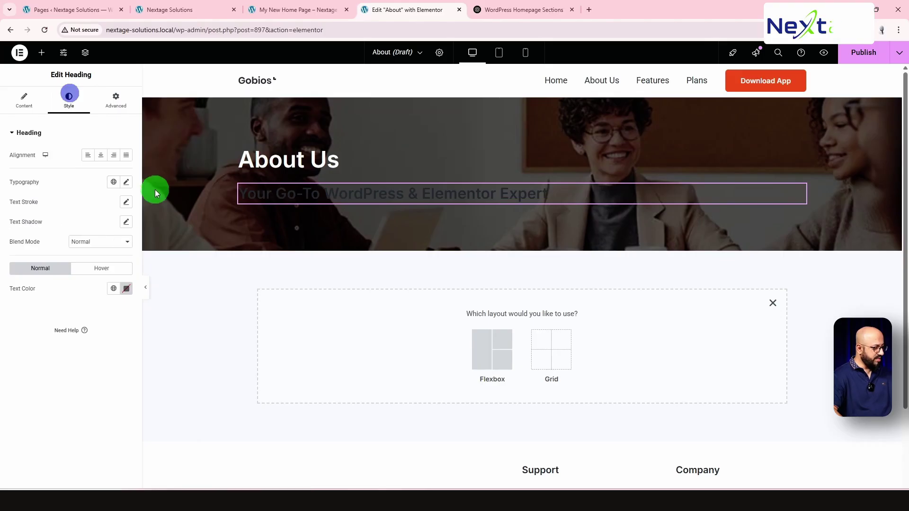
left_click(128, 294)
left_click_drag(91, 361, 79, 339)
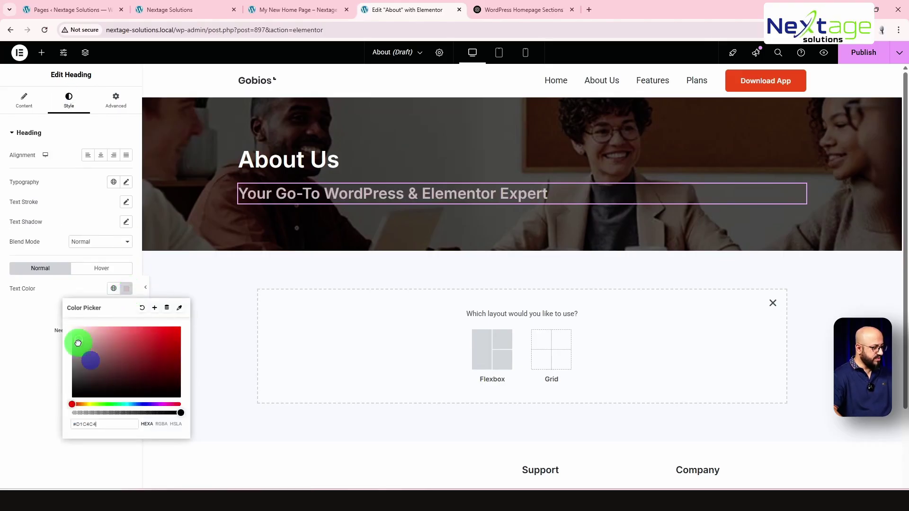
left_click(282, 274)
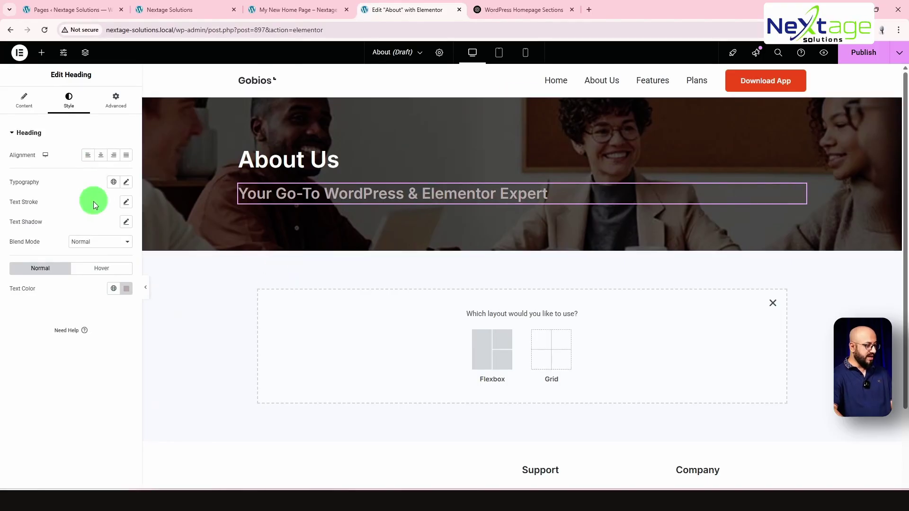
Step: Set the subheading's typography size to 23 px
left_click(126, 182)
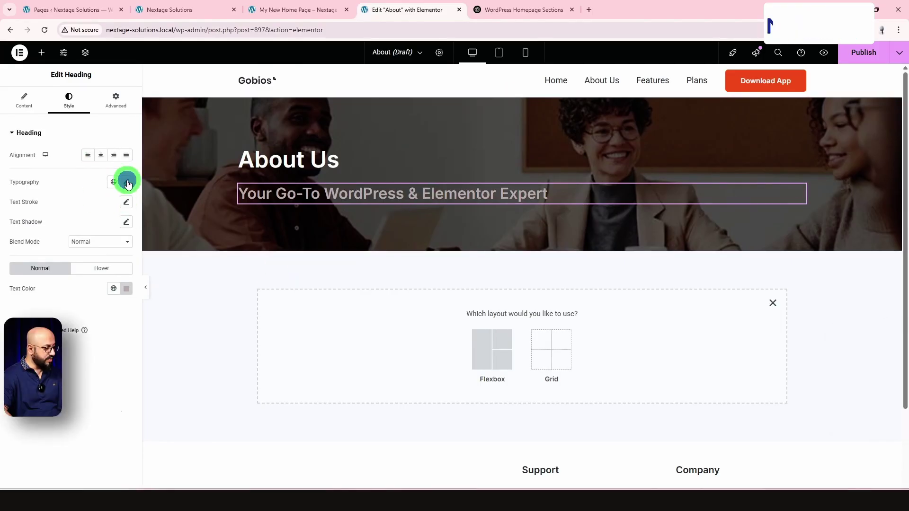
left_click_drag(20, 256, 27, 261)
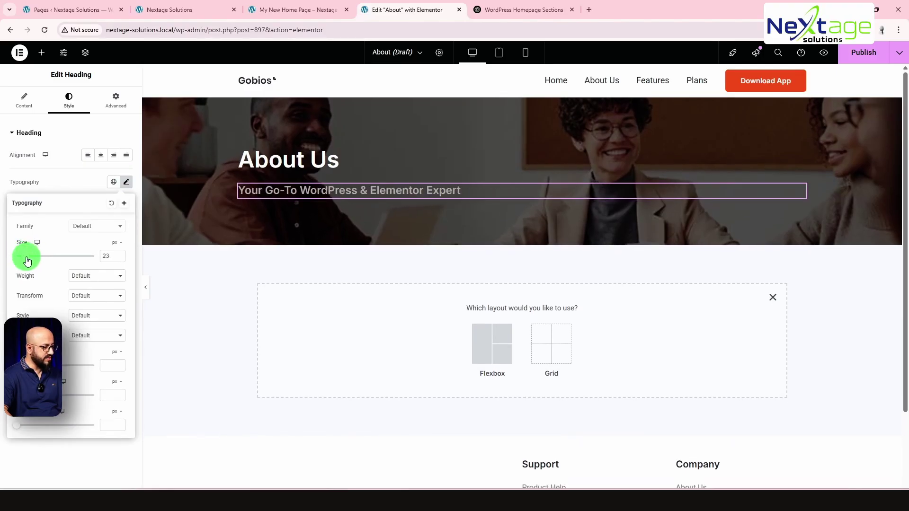
left_click(182, 283)
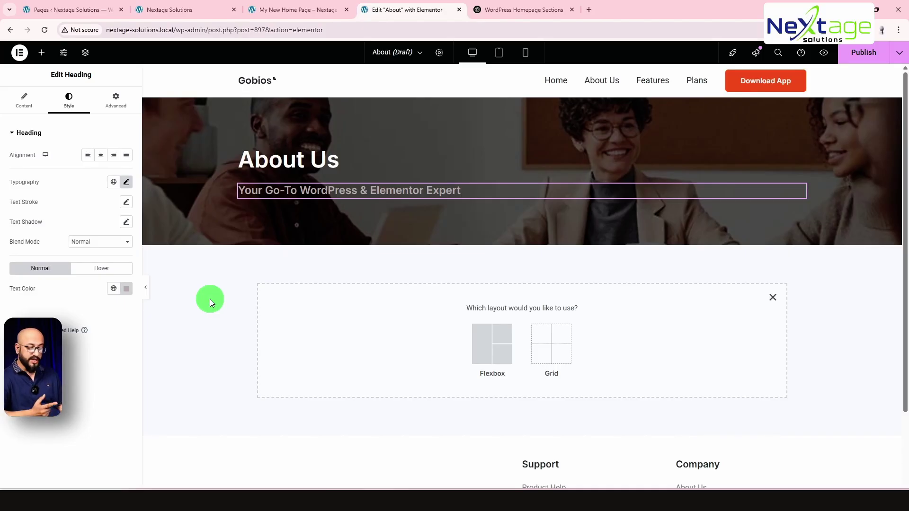
Step: Search the starter template library's blocks for "hero" from the empty area below the title section
left_click(774, 298)
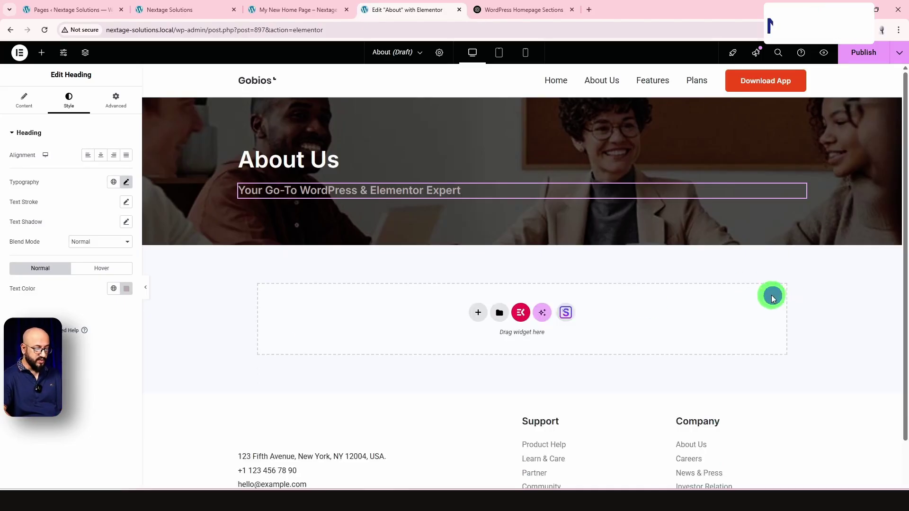
left_click(566, 313)
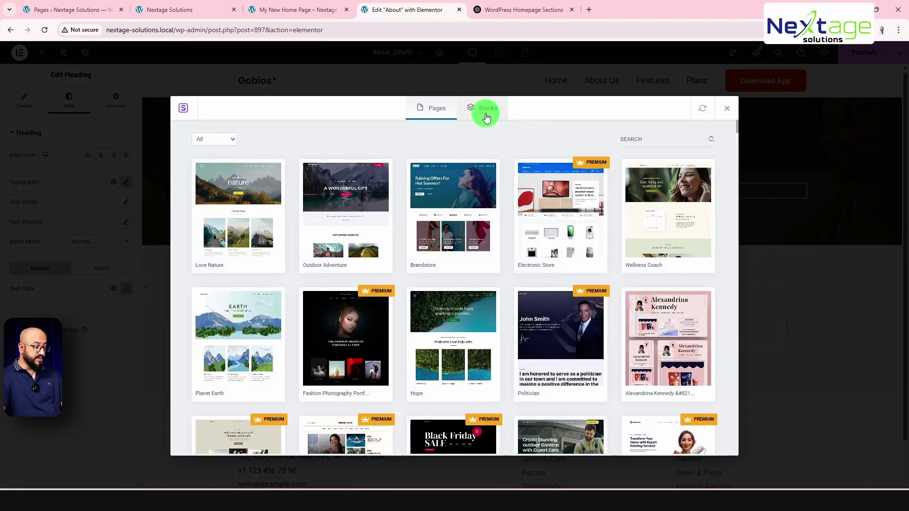
left_click(486, 117)
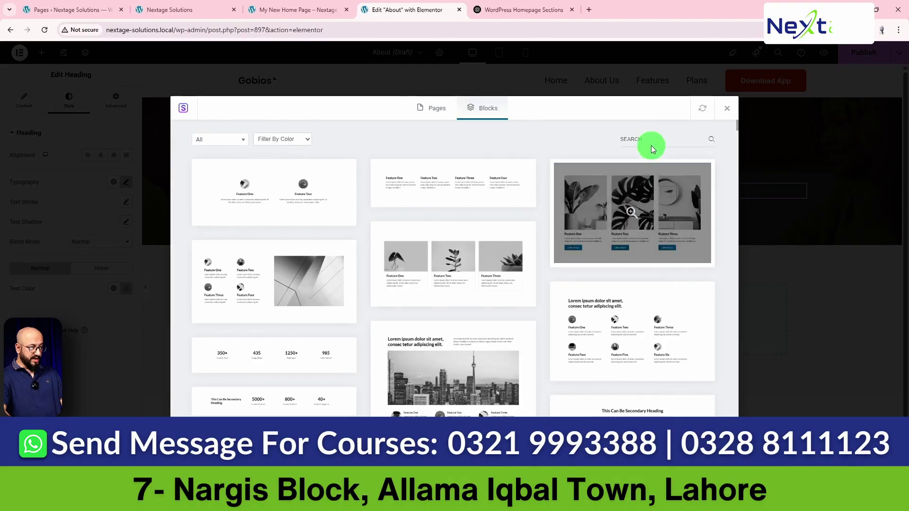
left_click(646, 138)
type("hero")
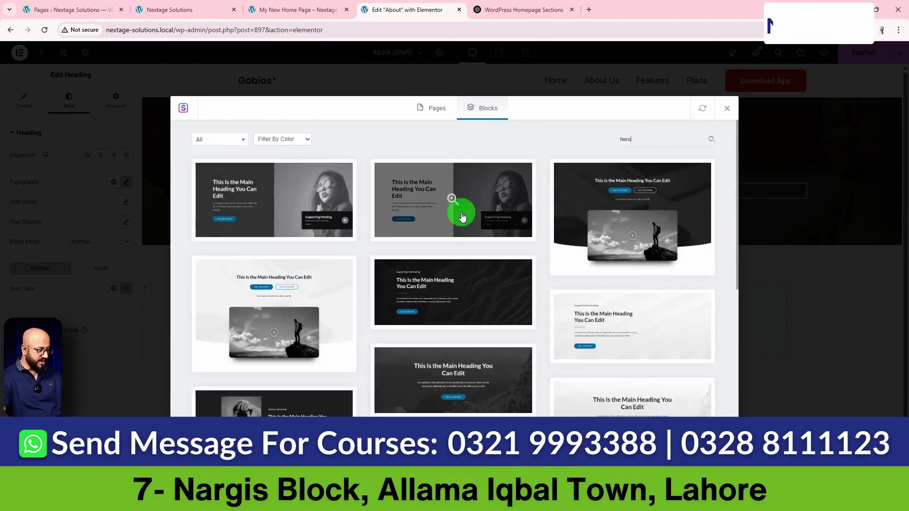
Step: Import the dark hero block with the centered heading, two buttons and a video of a hiker into the page
scroll(516, 244, "down", 4)
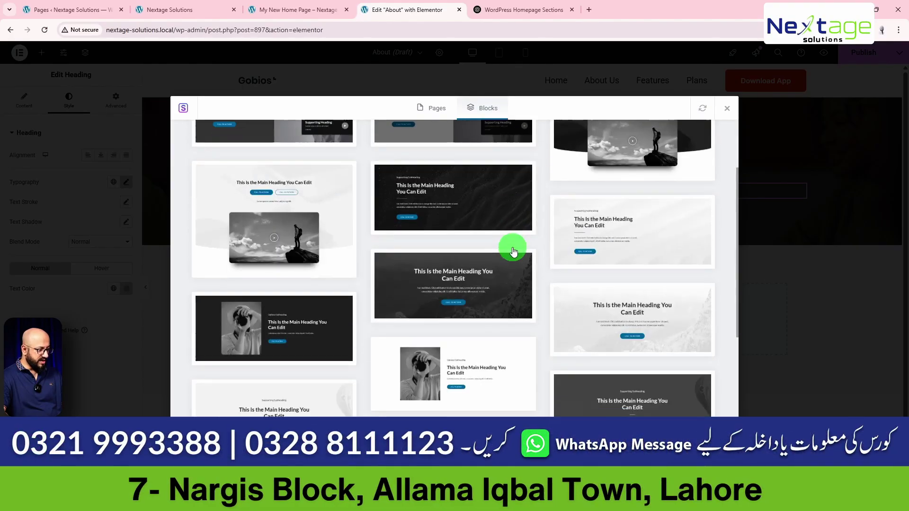
scroll(513, 251, "down", 3)
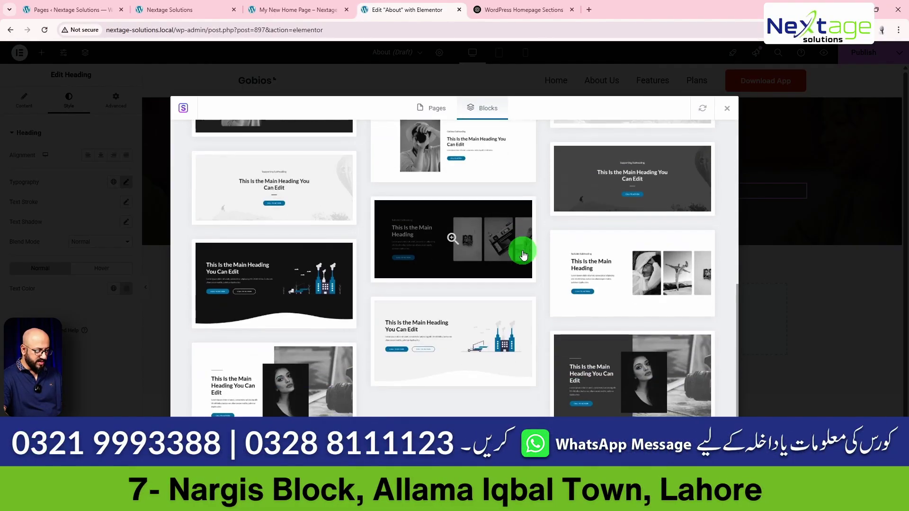
scroll(629, 385, "up", 10)
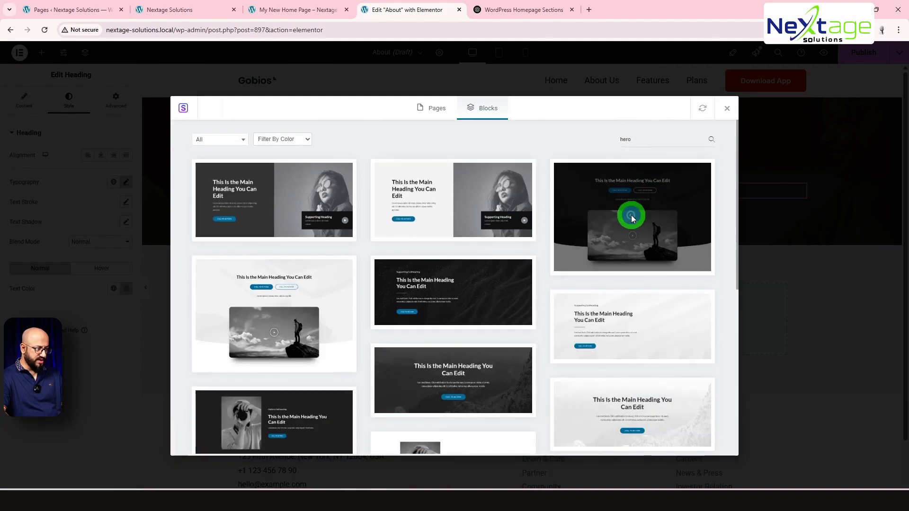
left_click(632, 219)
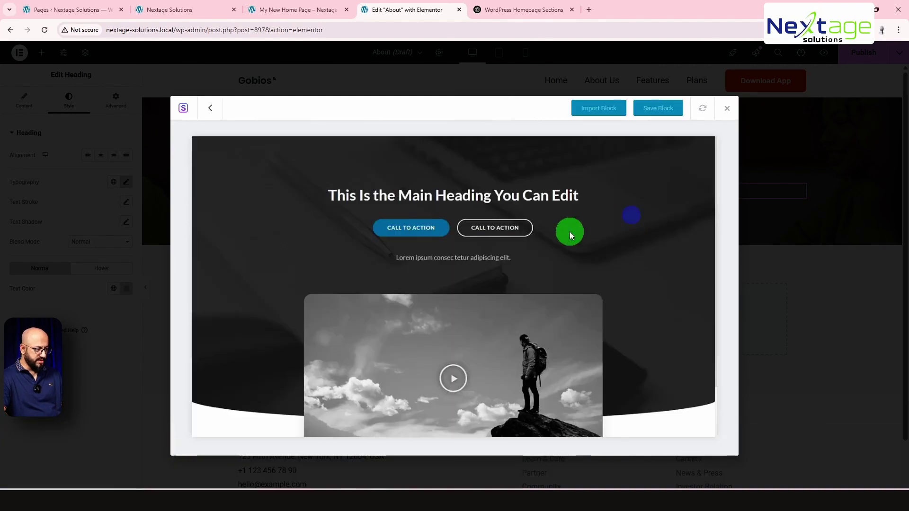
left_click(604, 110)
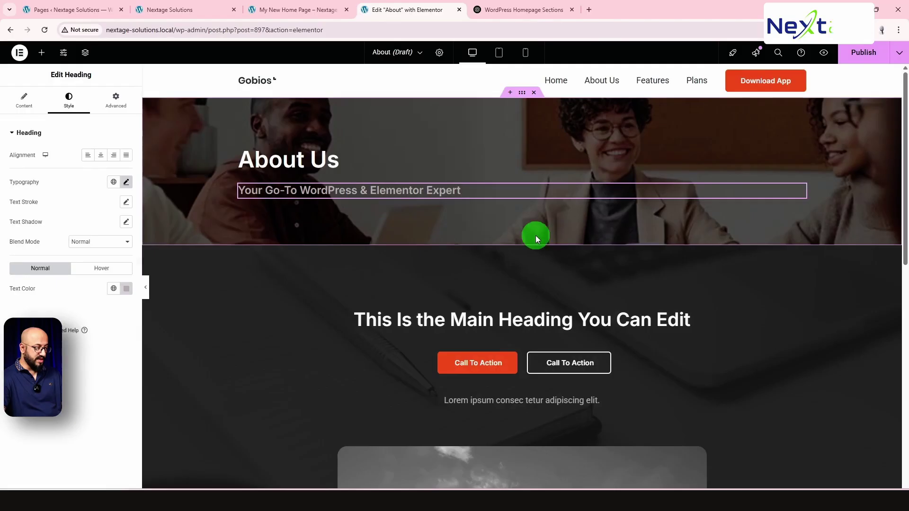
Step: Try to paste the copied About Us heading over the imported block's main heading, and undo the paste
triple_click(326, 159)
key("ctrl+c")
triple_click(500, 314)
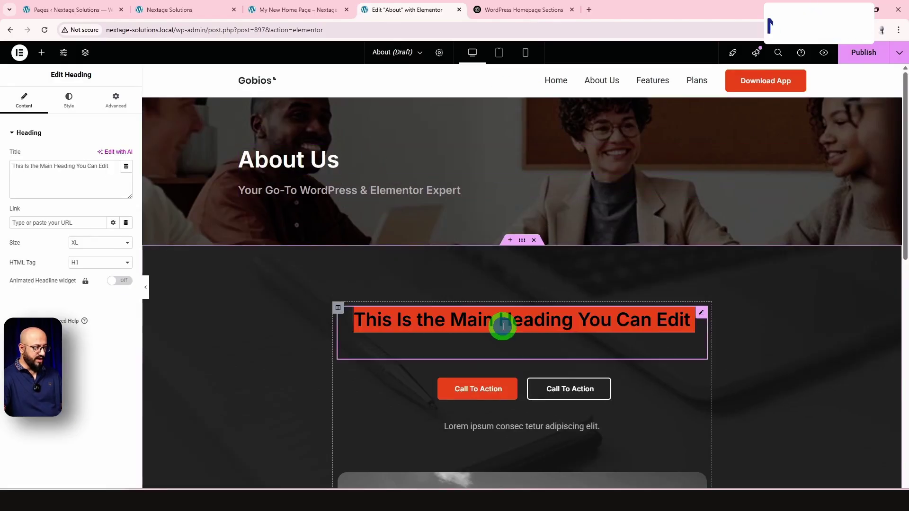
key("ctrl+v")
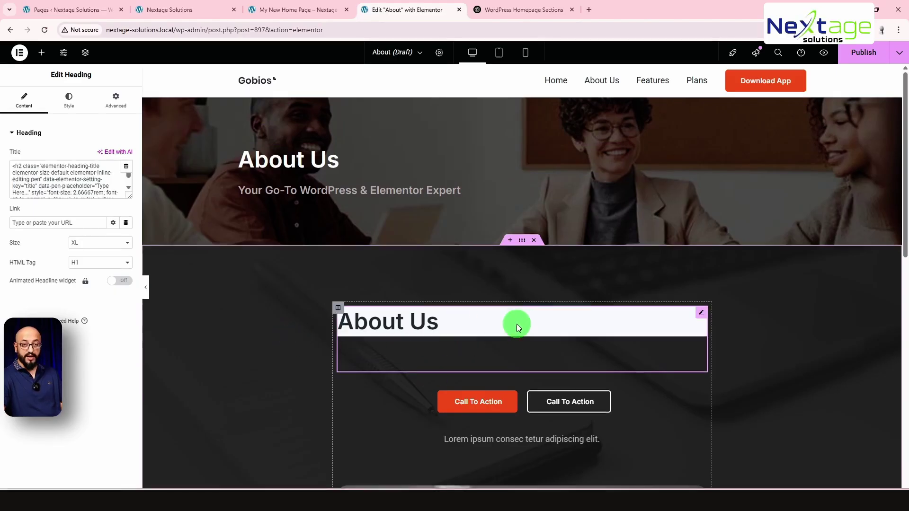
key("ctrl+z")
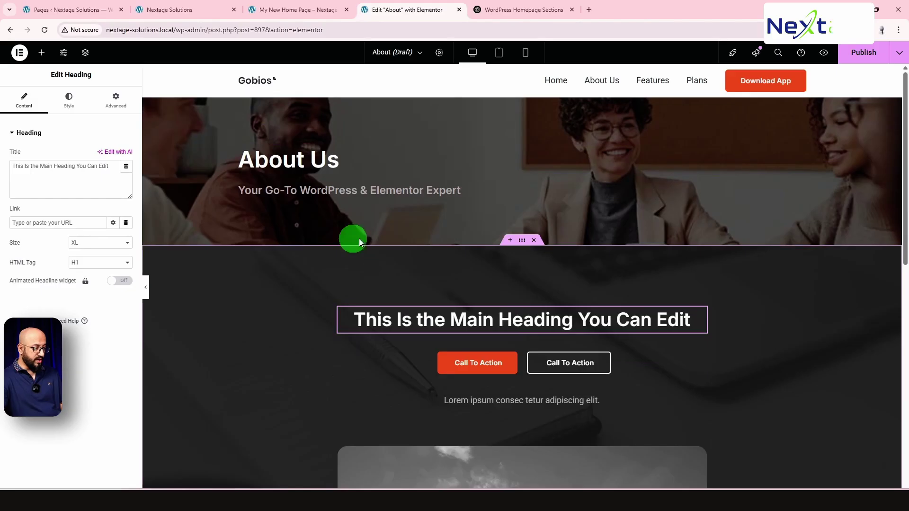
Step: Replace the imported hero block's main heading title with "About Us", copied from the original heading's title
left_click(298, 157)
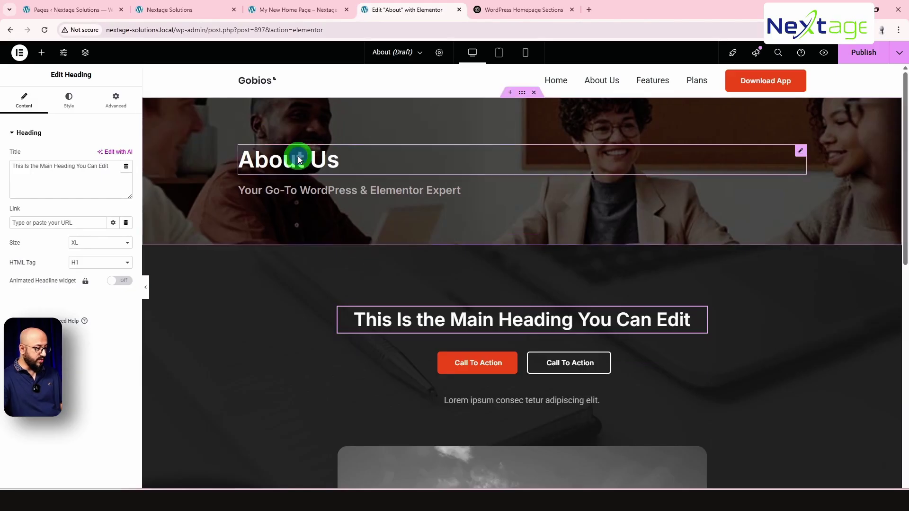
left_click(24, 100)
left_click(53, 178)
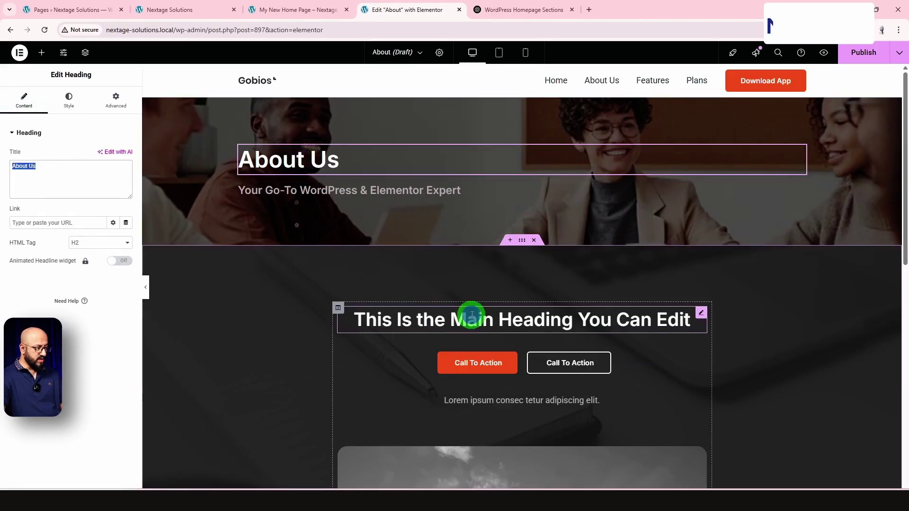
left_click(455, 319)
left_click(40, 179)
key("ctrl+a")
key("ctrl+v")
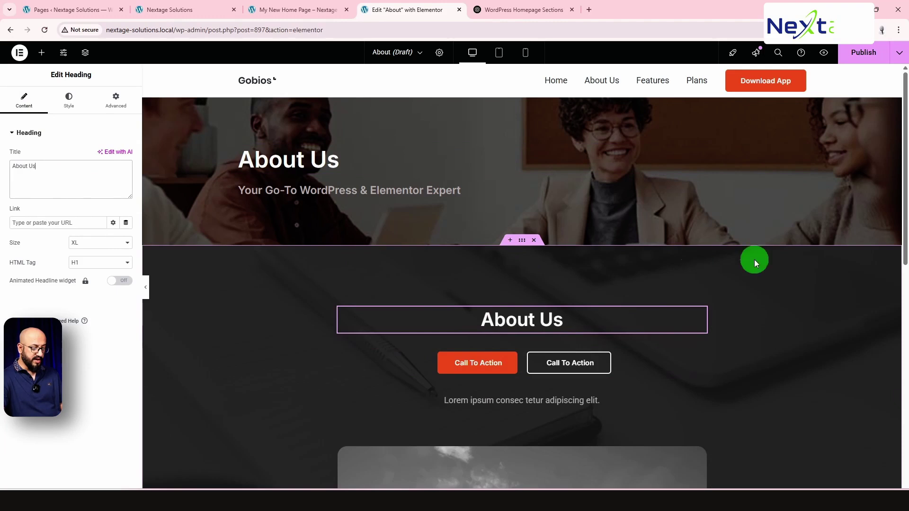
Step: Replace the hero block's lorem ipsum text with "Your Go-To WordPress & Elementor Expert", copied from the original subheading
left_click(510, 399)
left_click(343, 187)
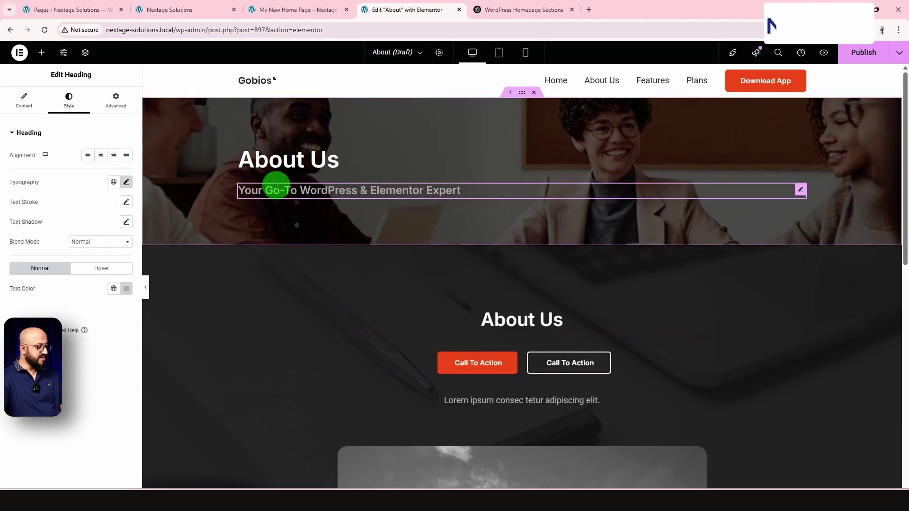
left_click(25, 103)
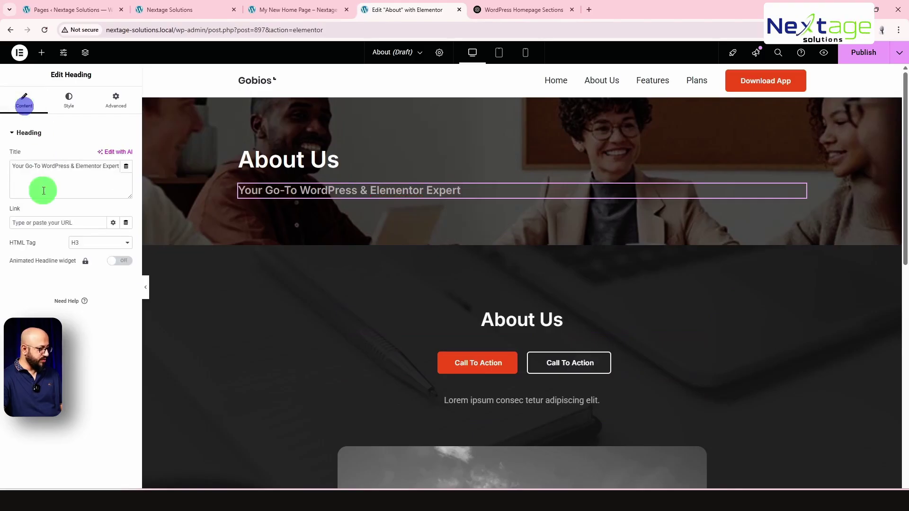
triple_click(48, 173)
key("ctrl+c")
left_click(538, 400)
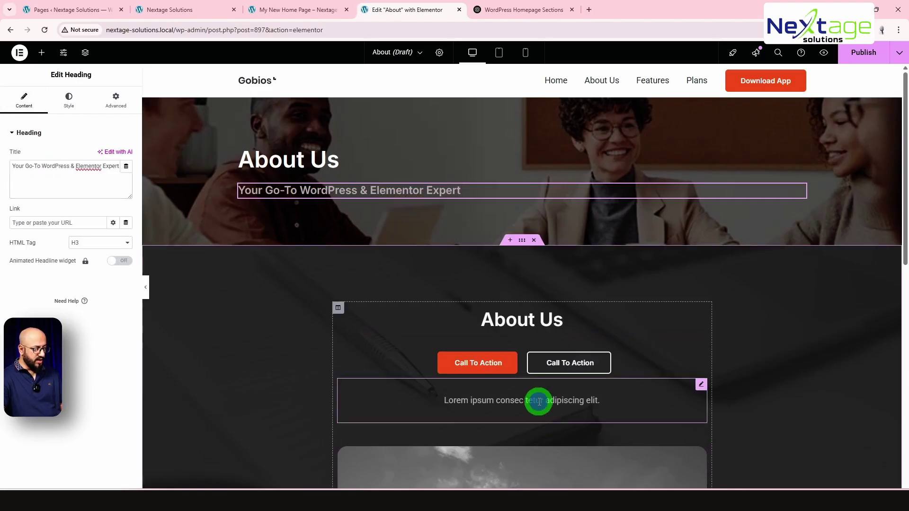
triple_click(52, 238)
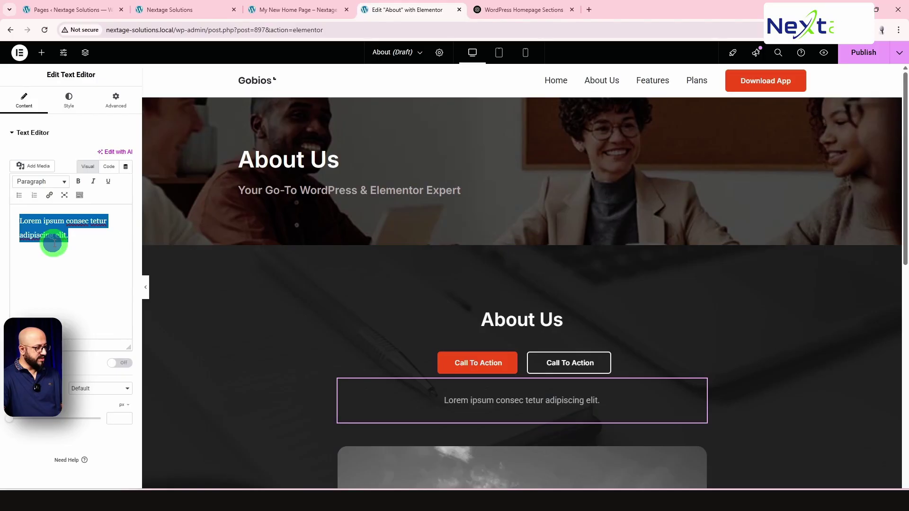
key("ctrl+v")
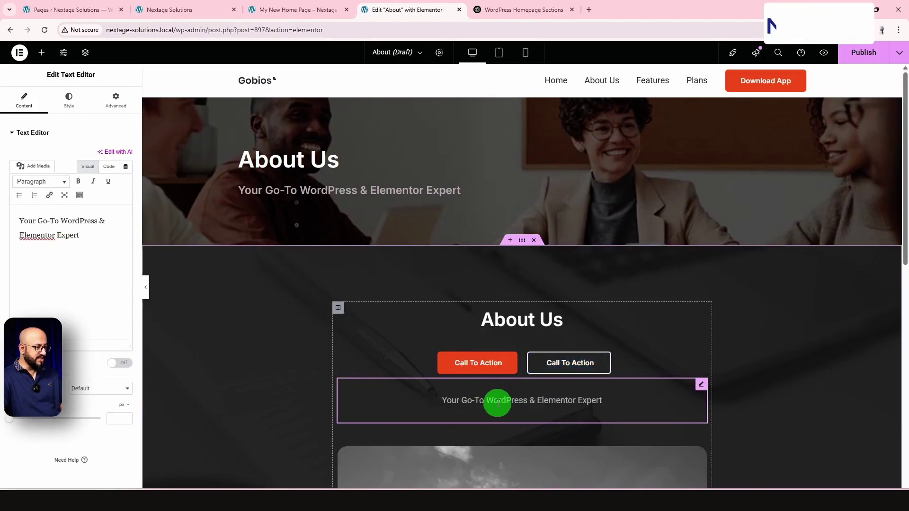
Step: Move the hero block's text editor above the buttons' inner section, and delete the original title container with its two headings
left_click(85, 52)
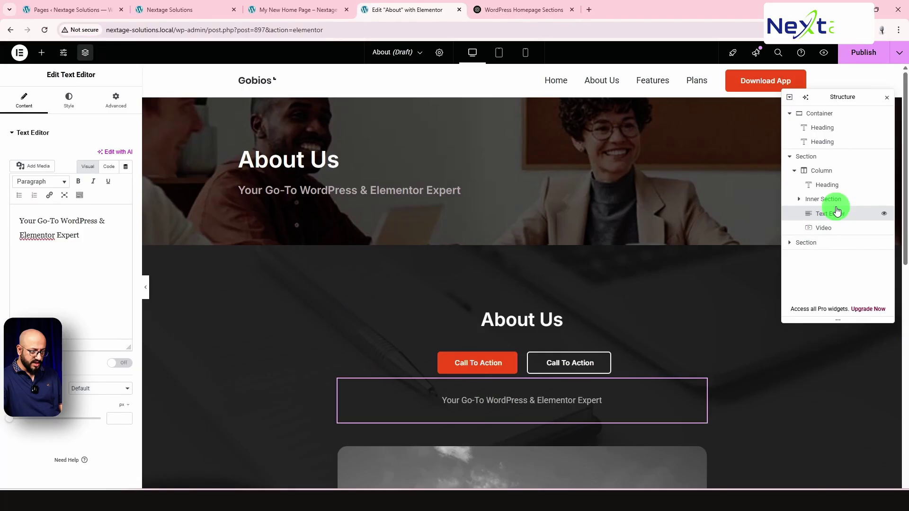
left_click_drag(836, 213, 833, 197)
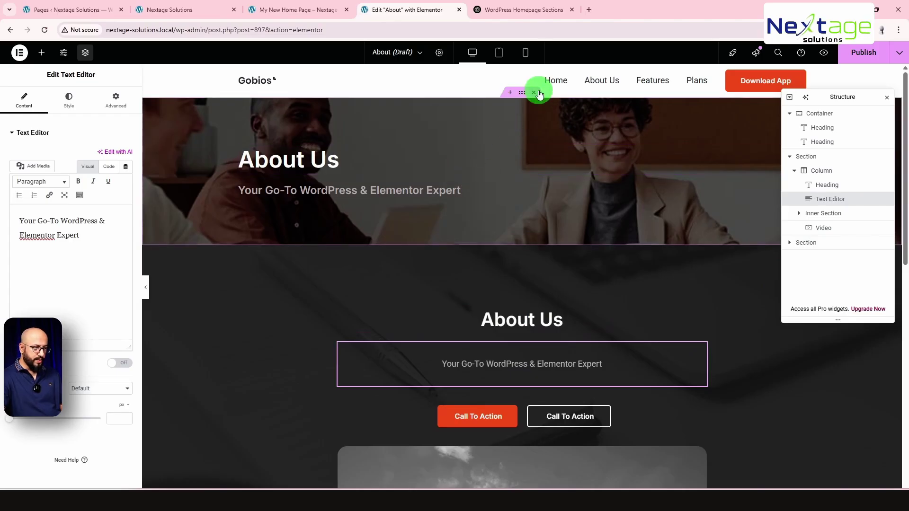
left_click(535, 94)
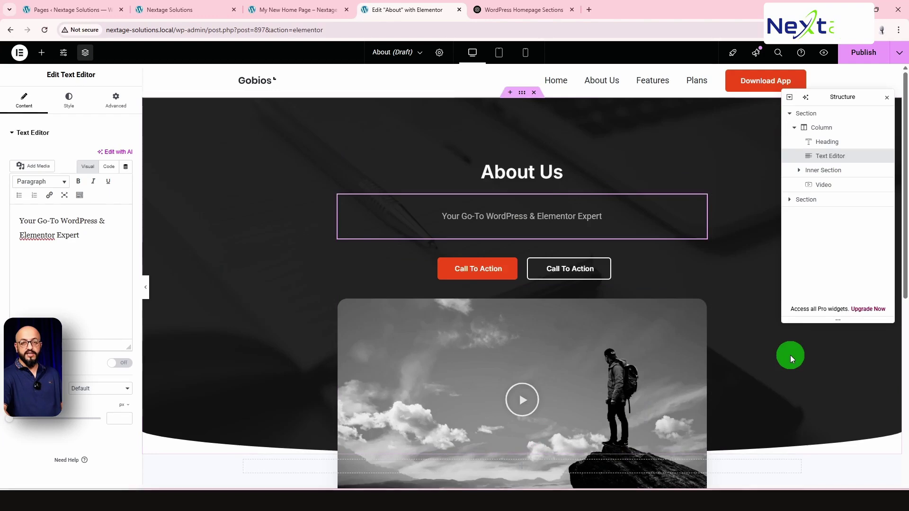
Step: Preview the hero block's placeholder video, and close the Structure panel and the video lightbox
left_click(562, 366)
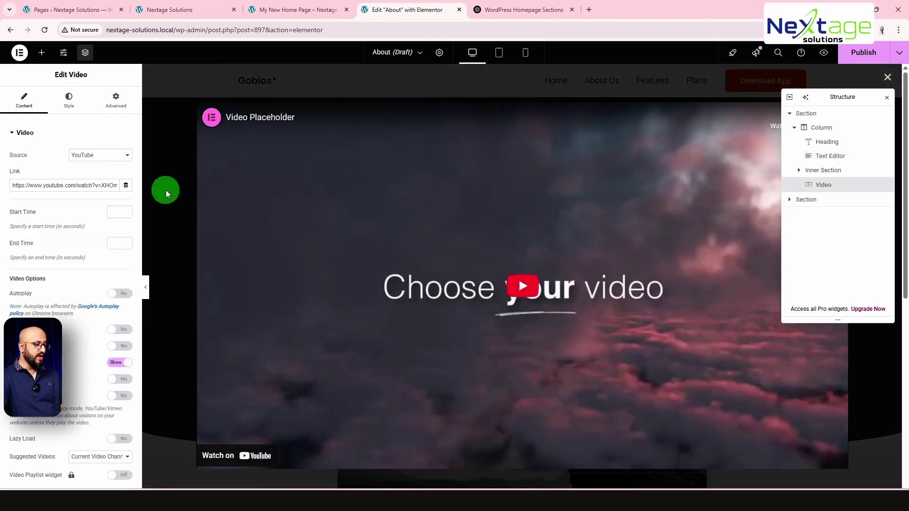
left_click(166, 191)
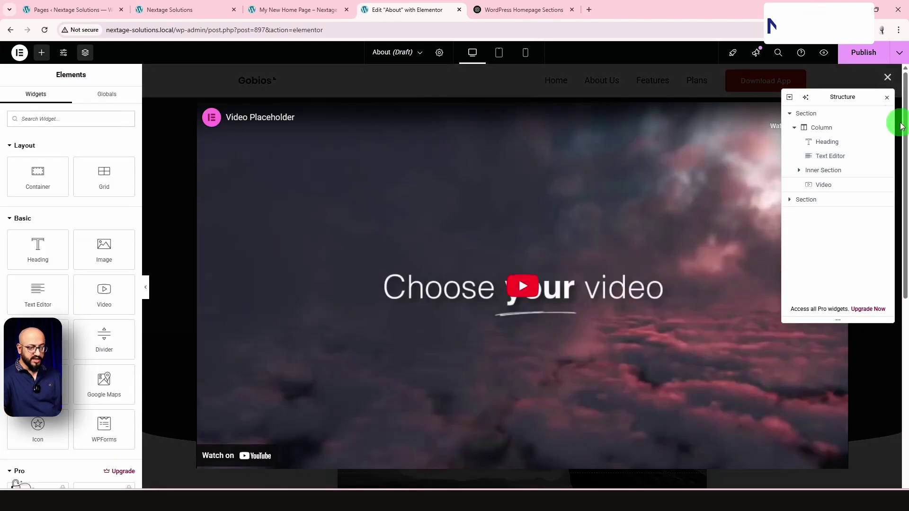
left_click_drag(855, 94, 836, 144)
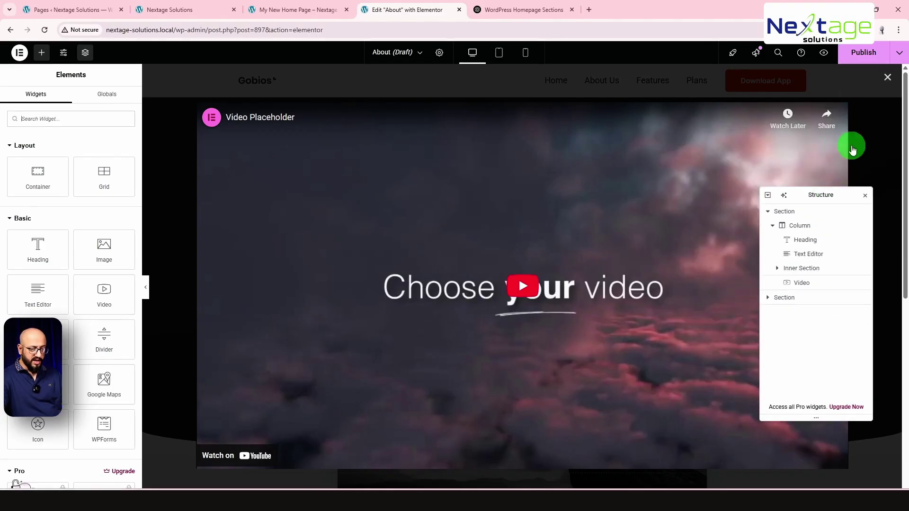
left_click(865, 195)
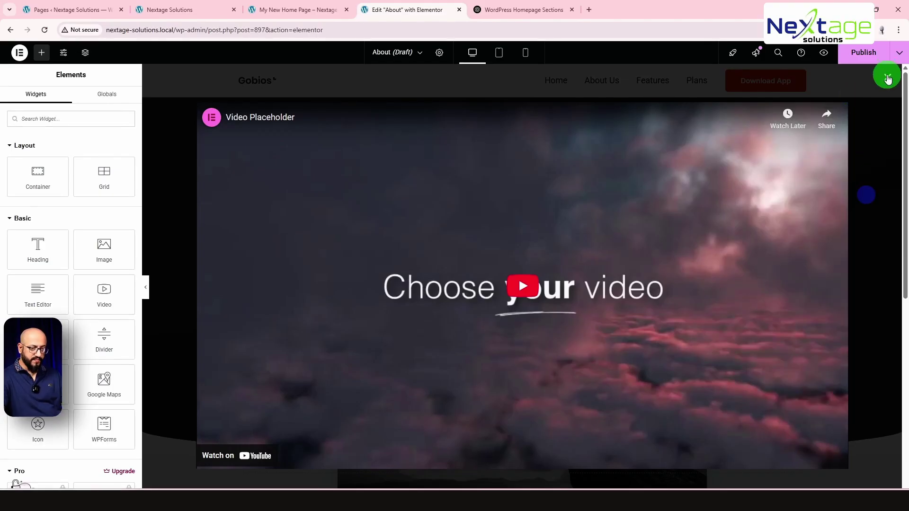
left_click(887, 77)
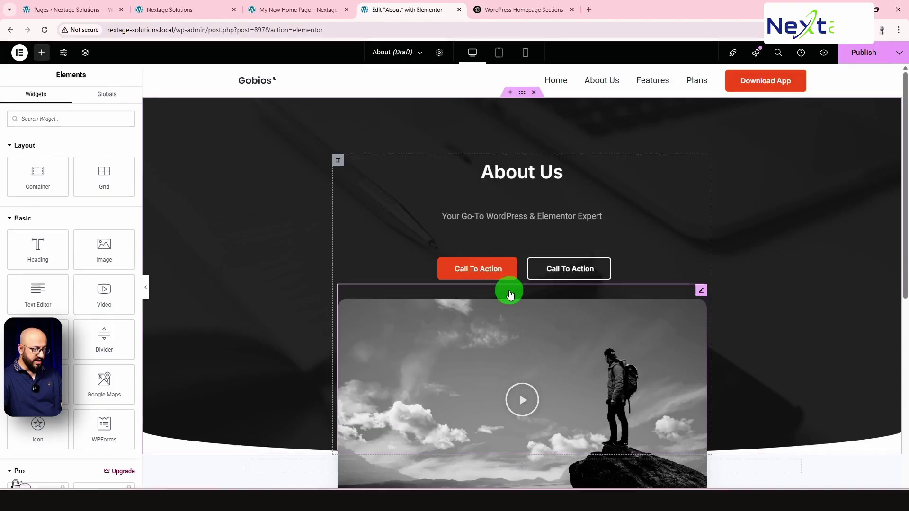
Step: Change the red call-to-action button's text to "Contact Us"
left_click(484, 268)
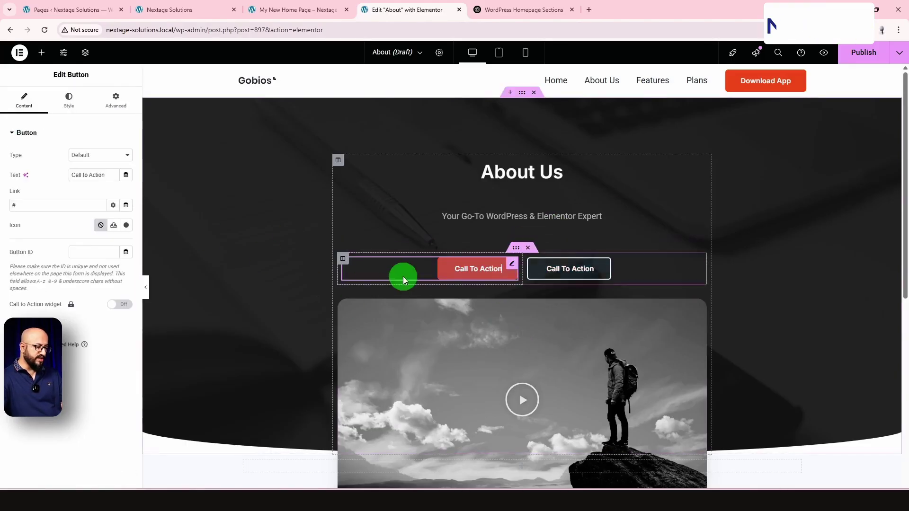
left_click(91, 176)
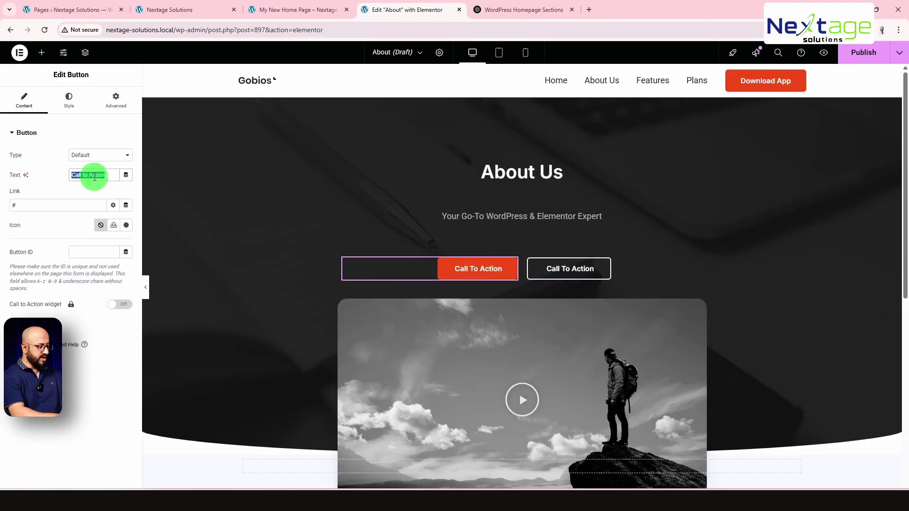
type("Conta")
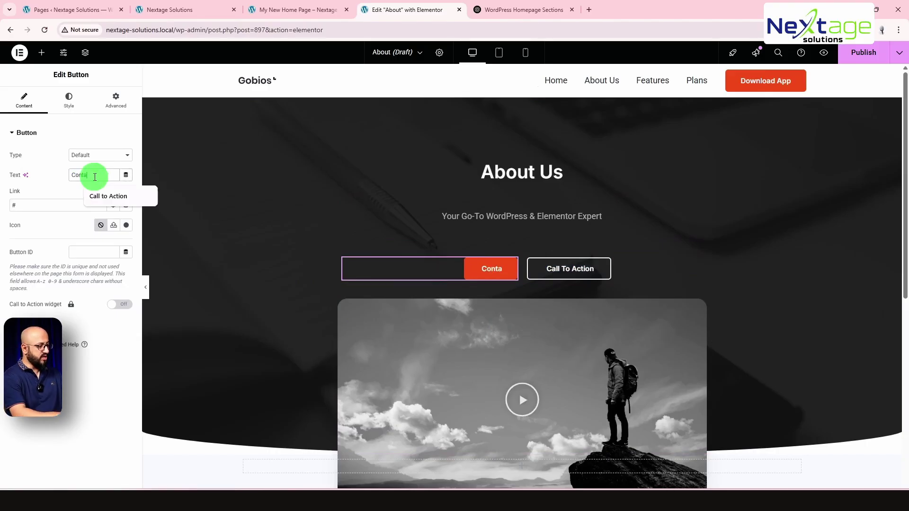
type("ct")
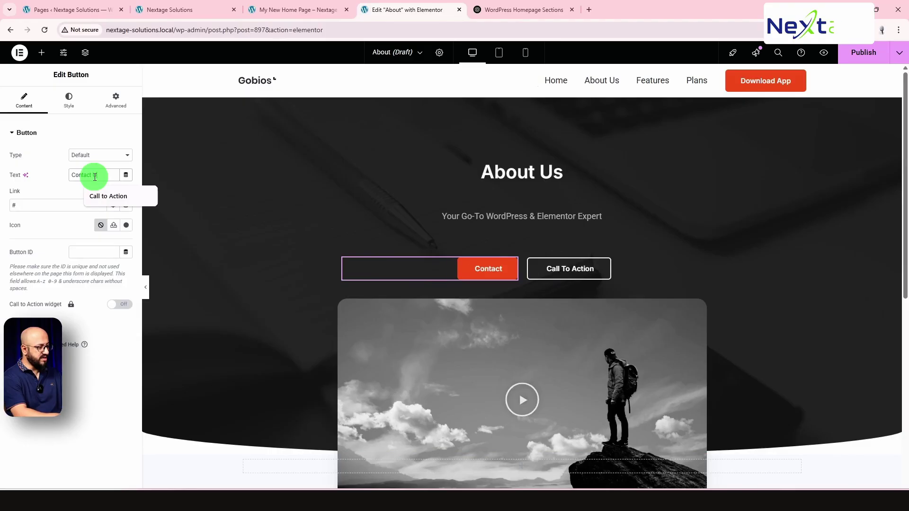
type(" Us")
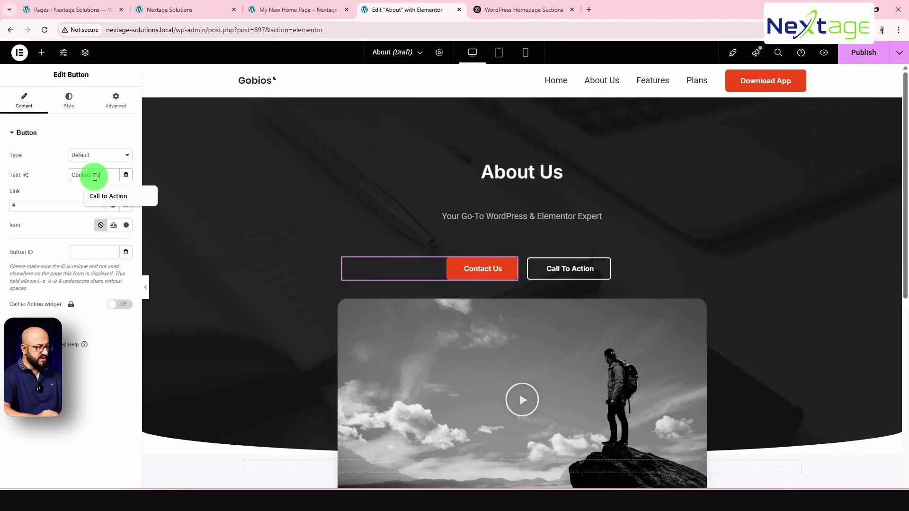
Step: Set the outlined call-to-action button's text to "Our Services" and its link to "/services"
left_click(569, 269)
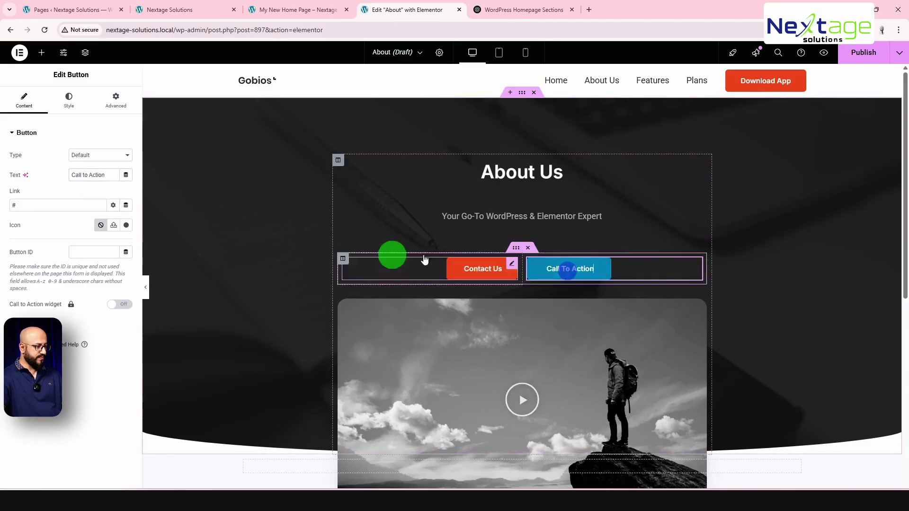
left_click(79, 172)
type("Our Services")
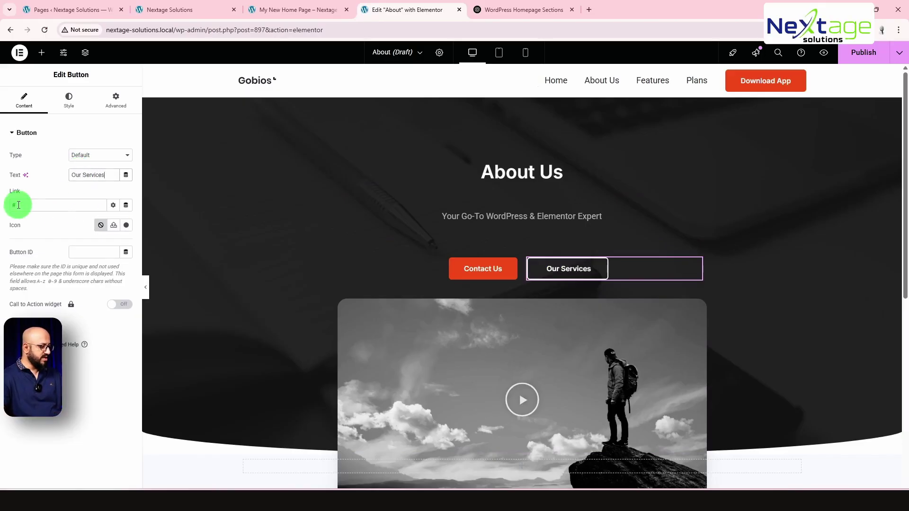
type("/services")
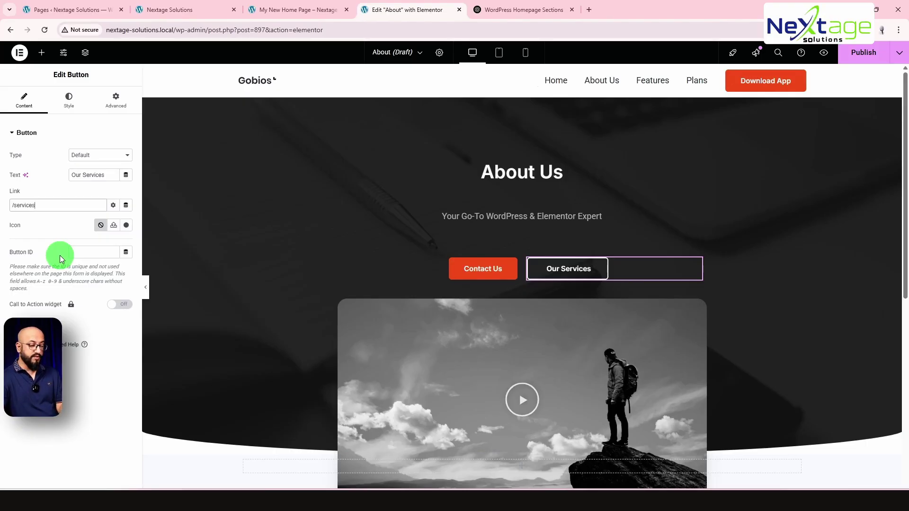
Step: Replace the Contact Us button's placeholder link with "/contact"
left_click(488, 270)
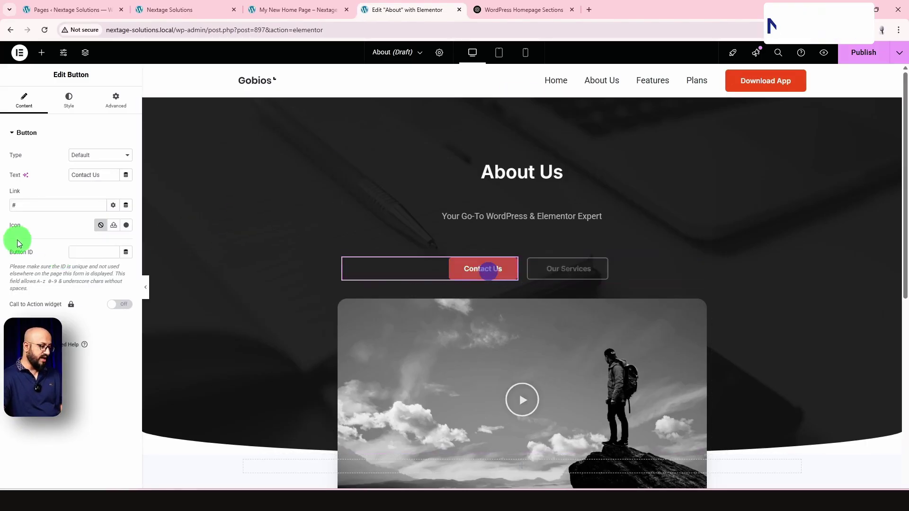
left_click(25, 206)
key("BackSpace")
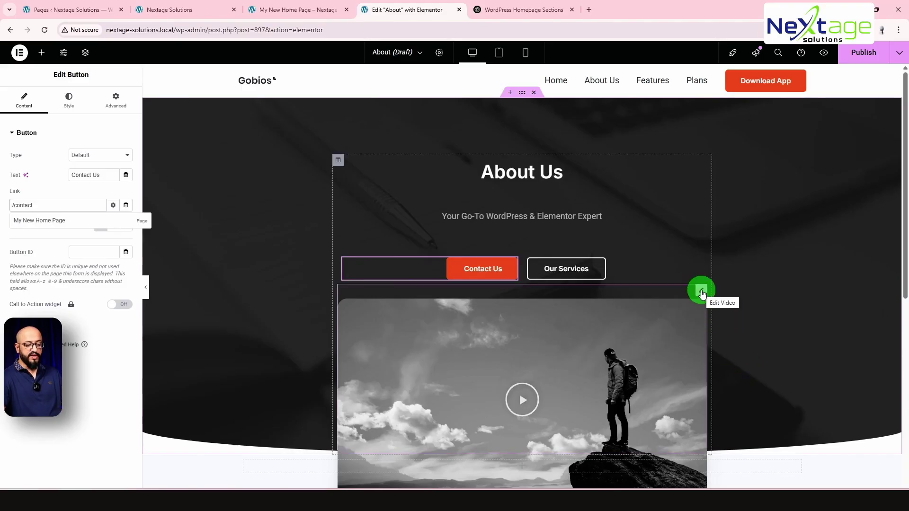
Step: Replace the hero video's link with the copied address of the "No Course, No Big Investment" video from YouTube's home page
left_click(702, 292)
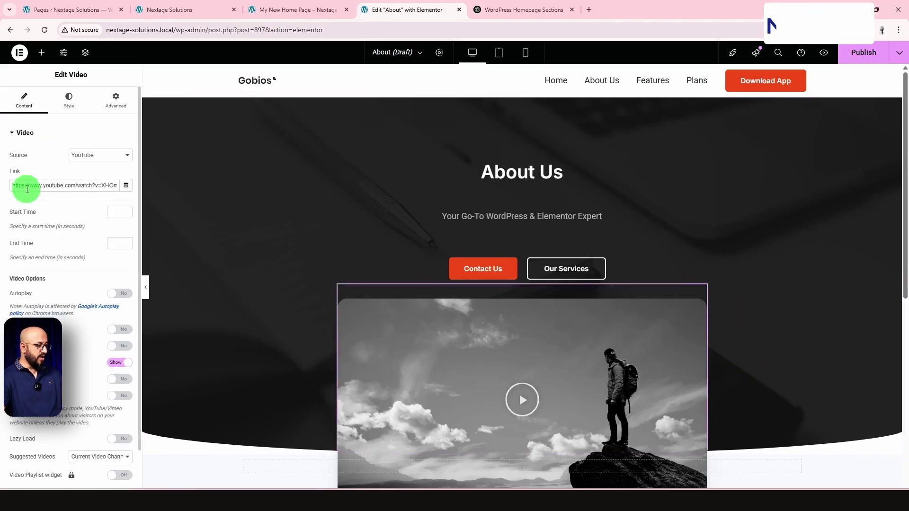
left_click(31, 187)
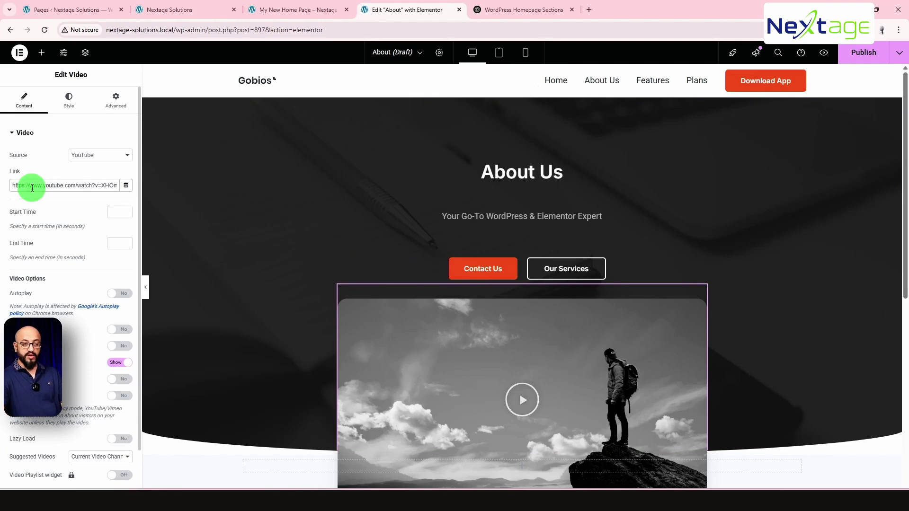
left_click(589, 10)
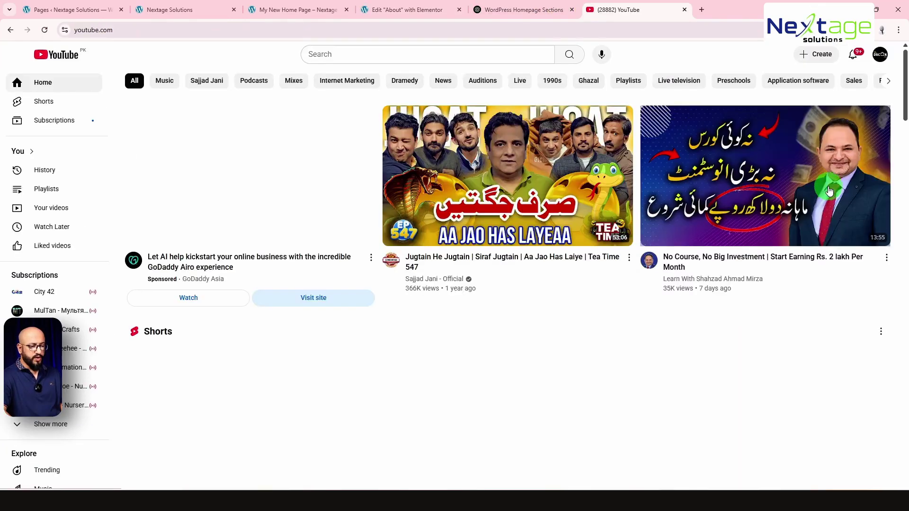
right_click(808, 186)
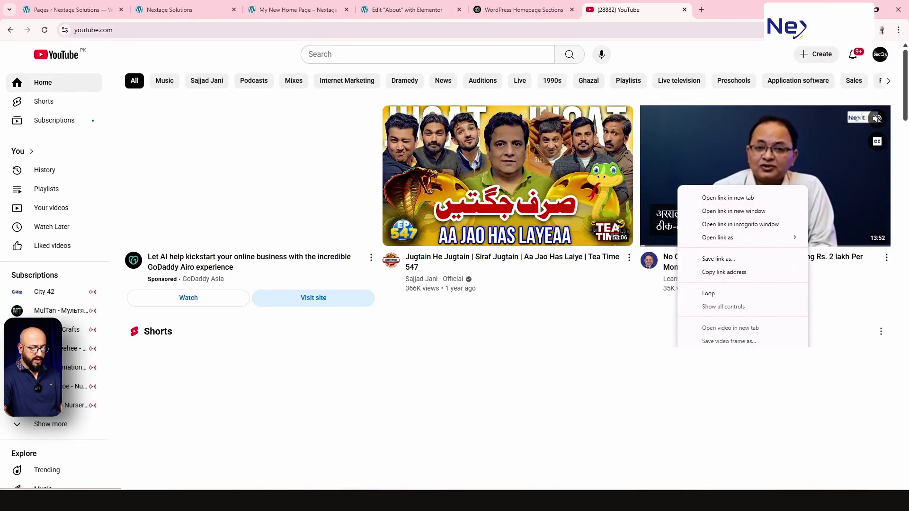
left_click(735, 273)
left_click(421, 10)
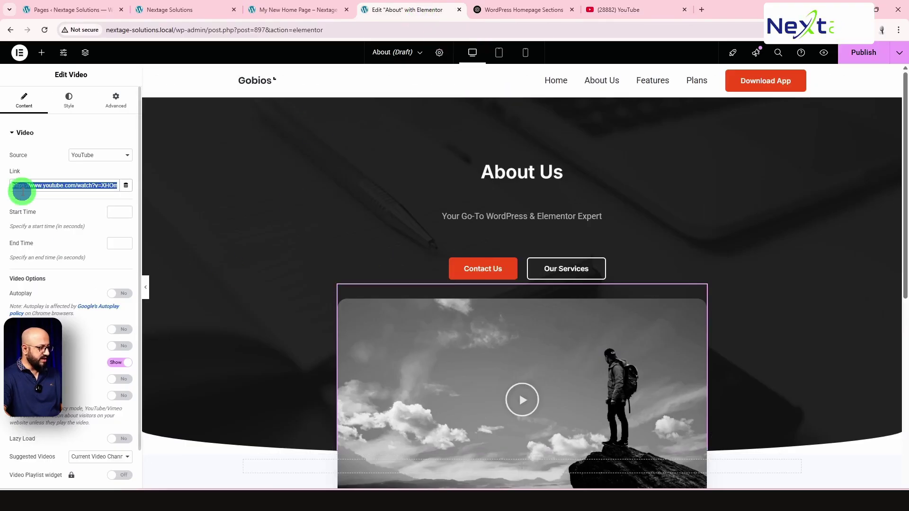
key("ctrl+v")
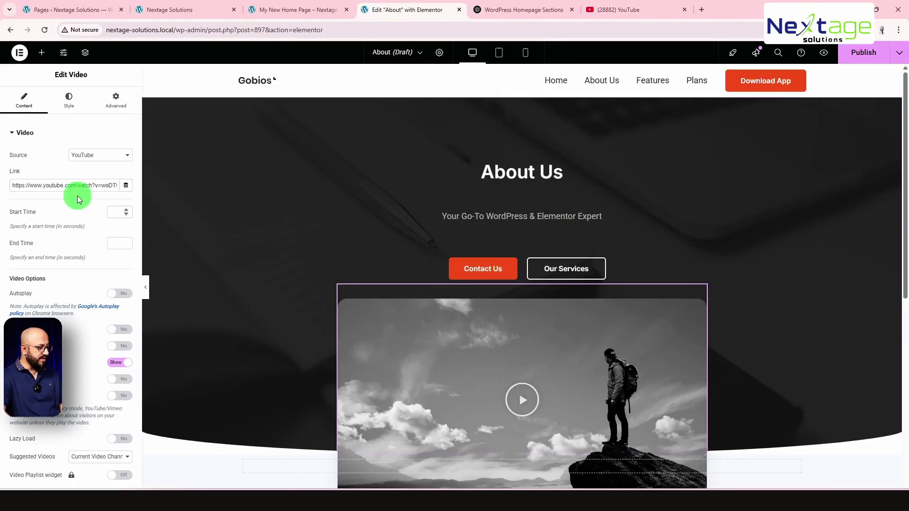
Step: Play the newly linked video from the hero block, check that its overlay image opens the lightbox, and close it
scroll(767, 276, "down", 3)
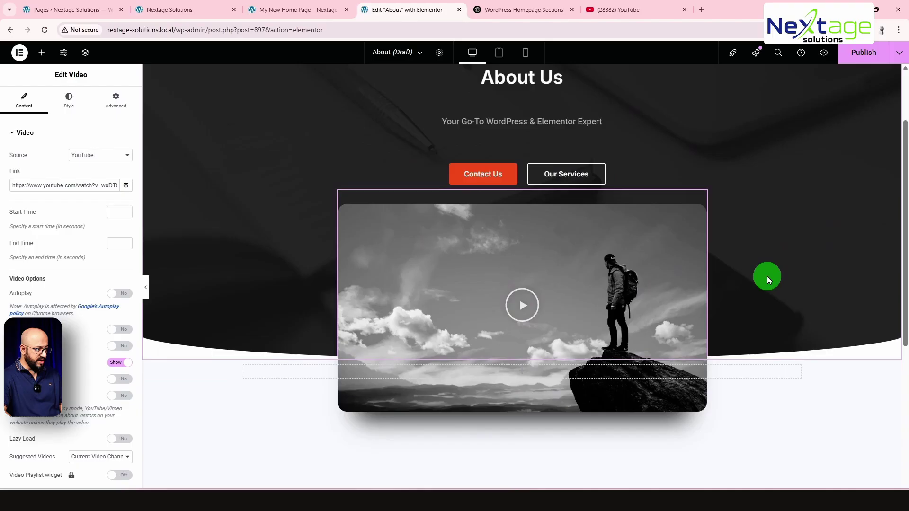
left_click(523, 254)
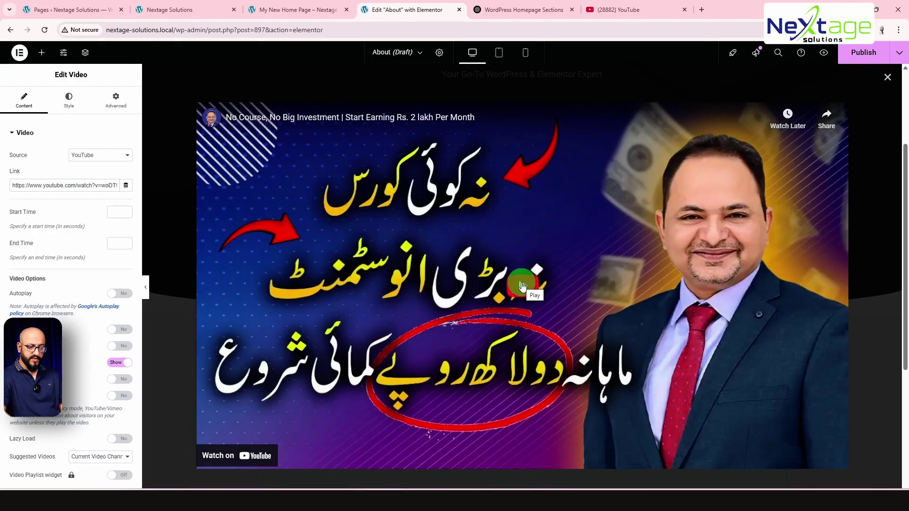
left_click(521, 284)
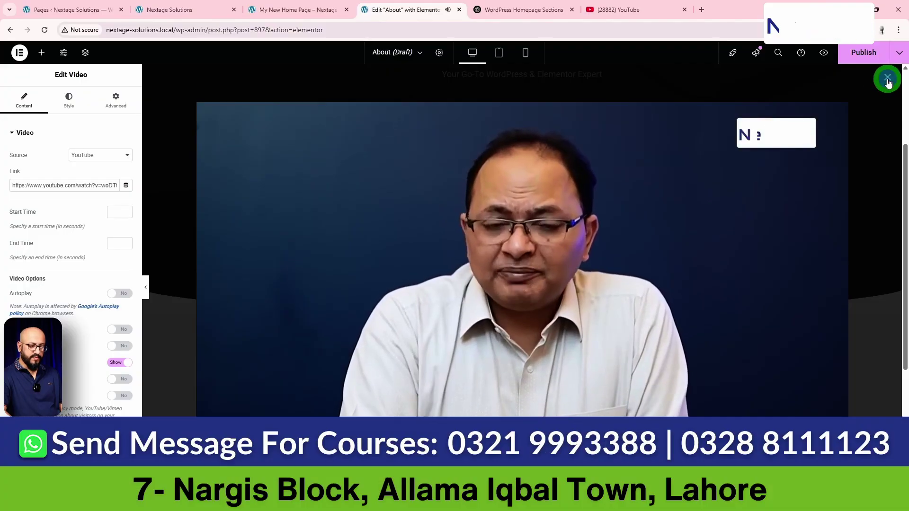
left_click(888, 78)
scroll(754, 251, "up", 2)
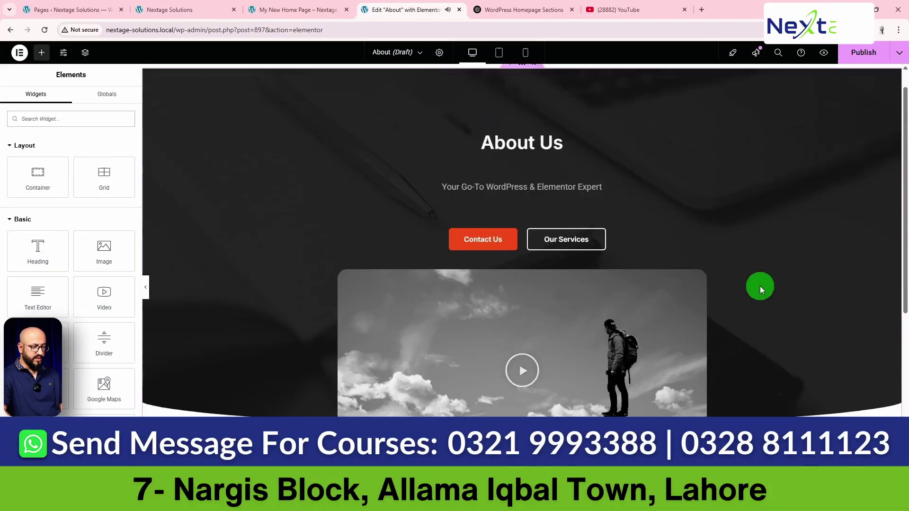
scroll(760, 286, "down", 2)
left_click(593, 326)
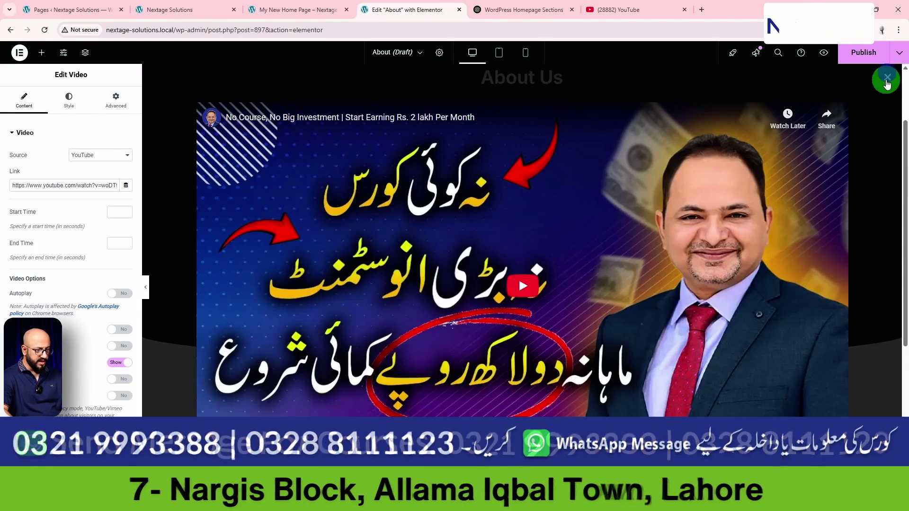
left_click(888, 78)
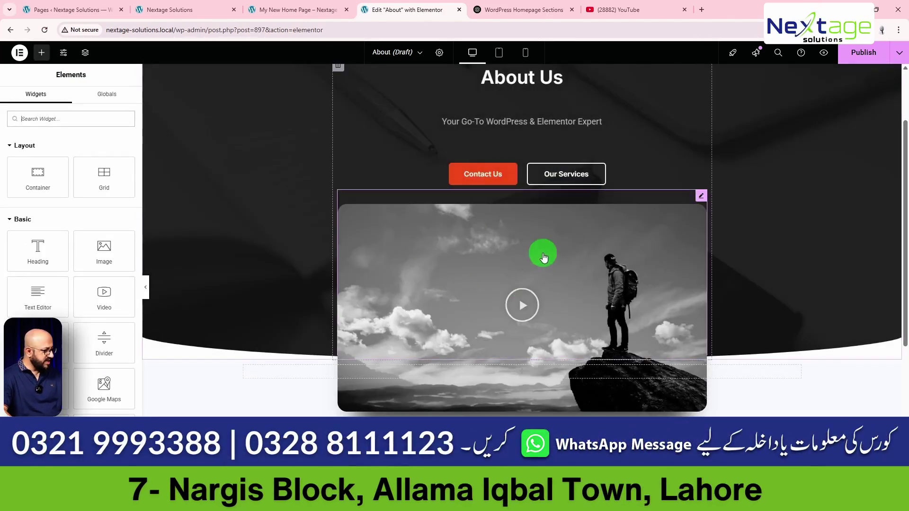
left_click(405, 258)
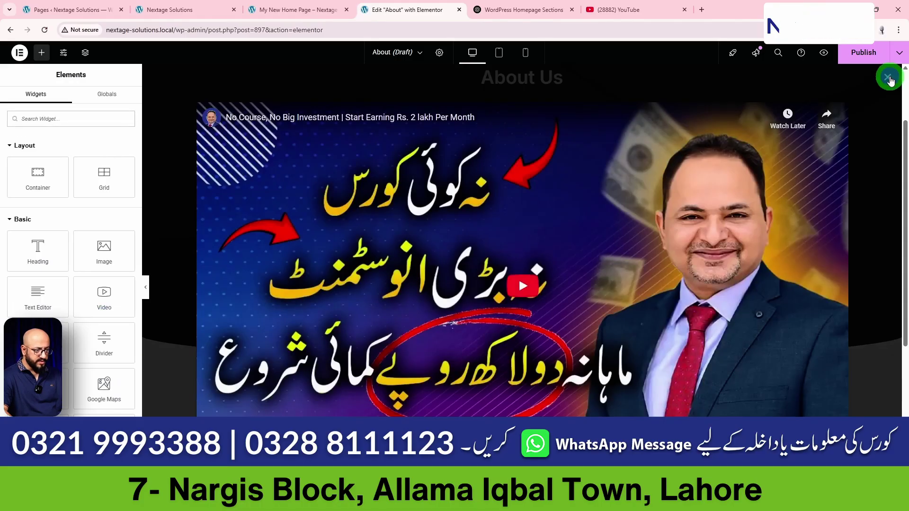
left_click(889, 78)
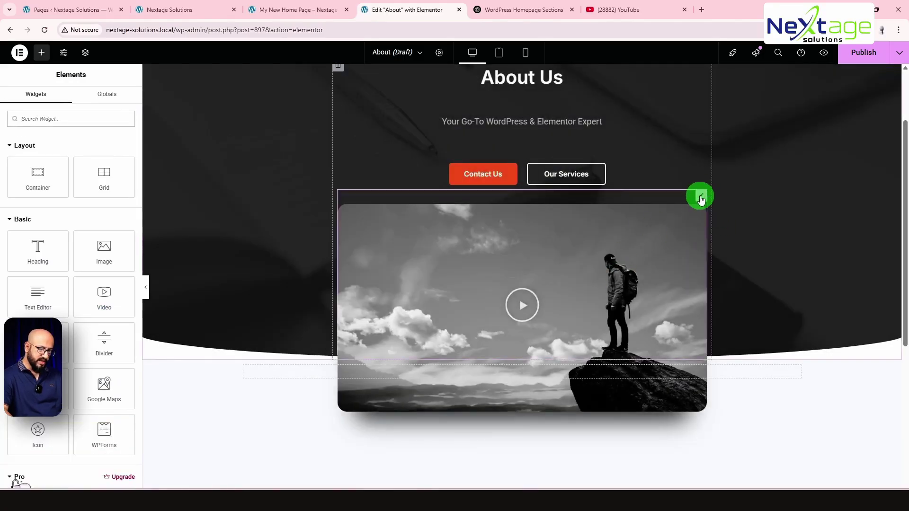
Step: Turn on Autoplay in the hero block video's options
left_click(702, 197)
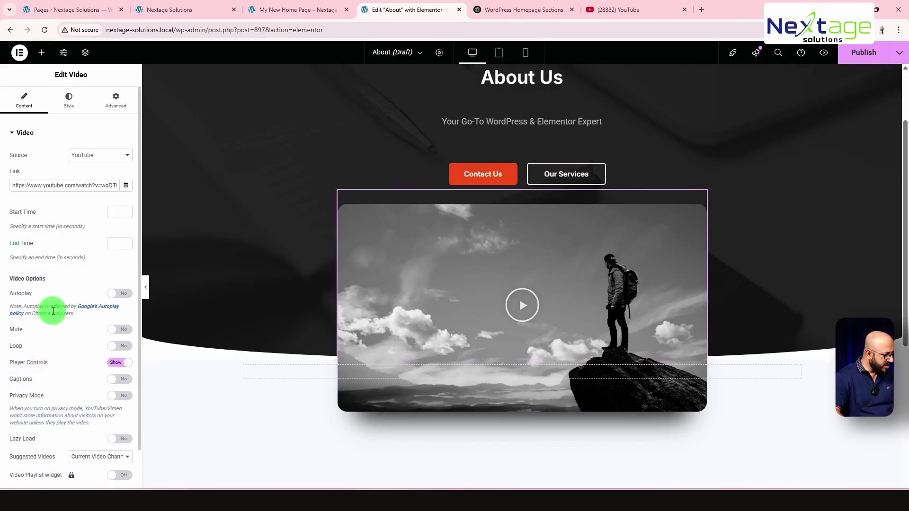
scroll(81, 341, "down", 2)
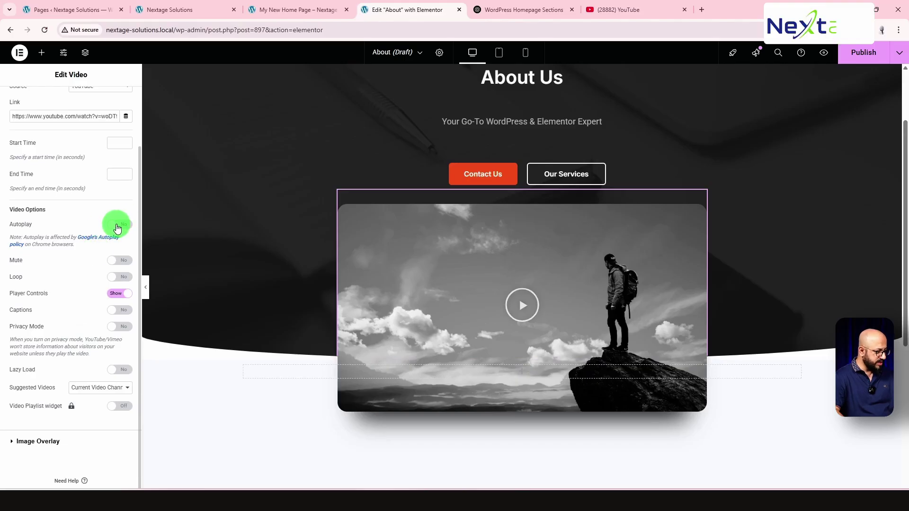
left_click(118, 225)
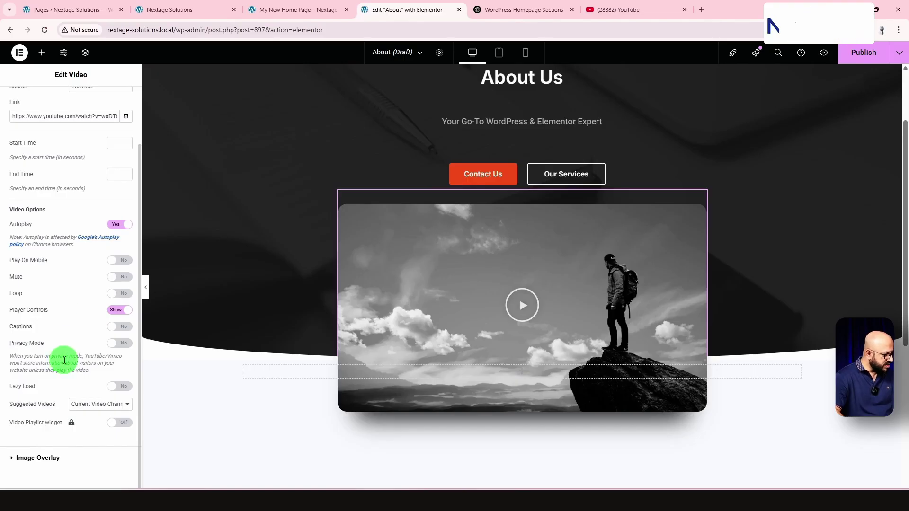
Step: Remove the overlay image from the hero block's video
scroll(85, 346, "down", 1)
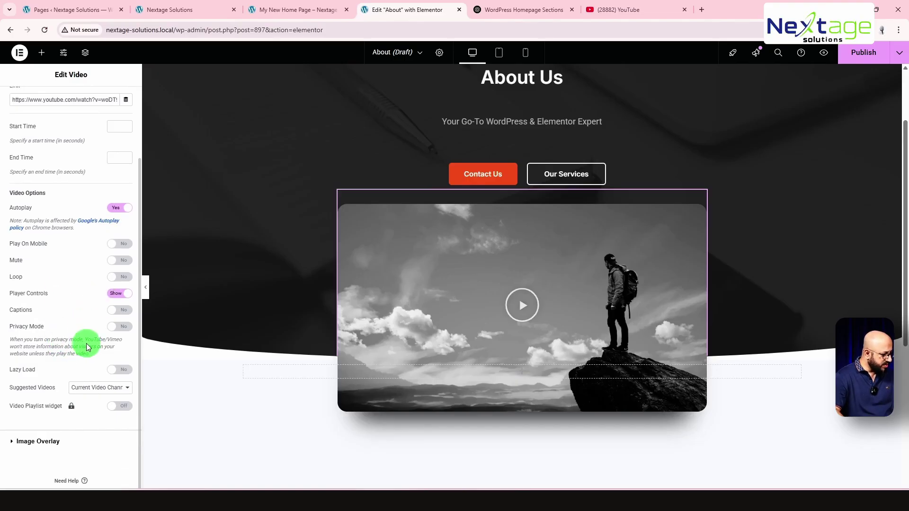
left_click(34, 440)
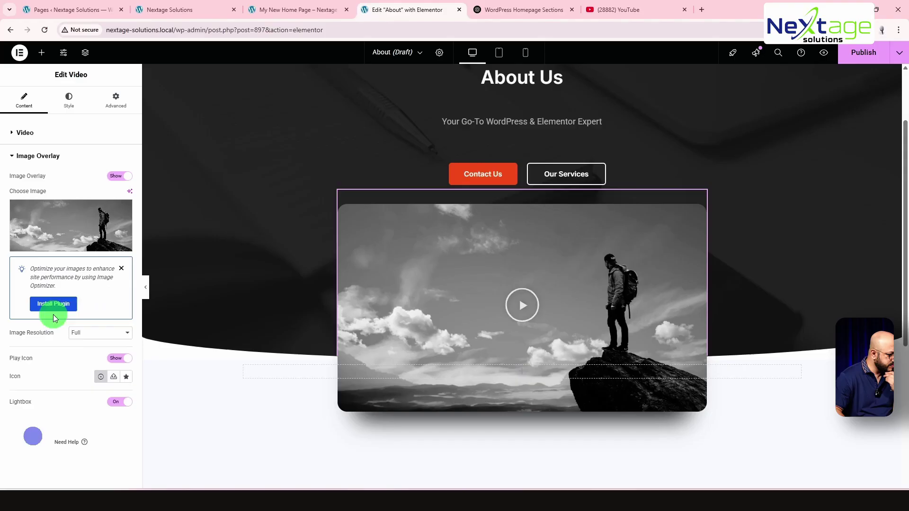
mouse_move(45, 250)
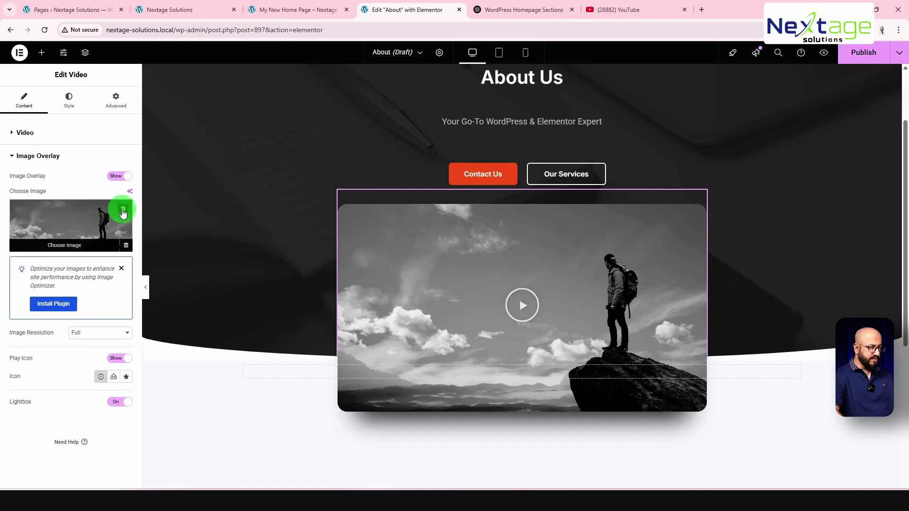
left_click(123, 209)
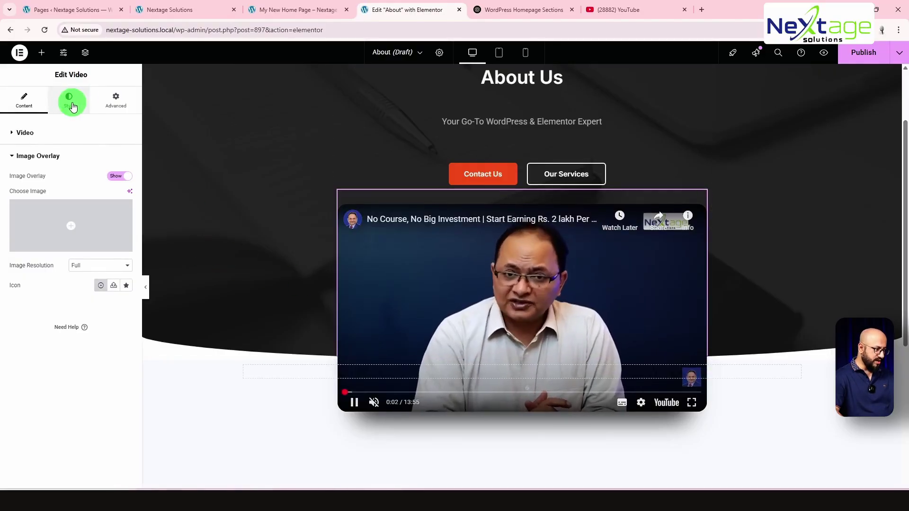
Step: Turn off Autoplay in the hero video's options
left_click(70, 99)
left_click(28, 113)
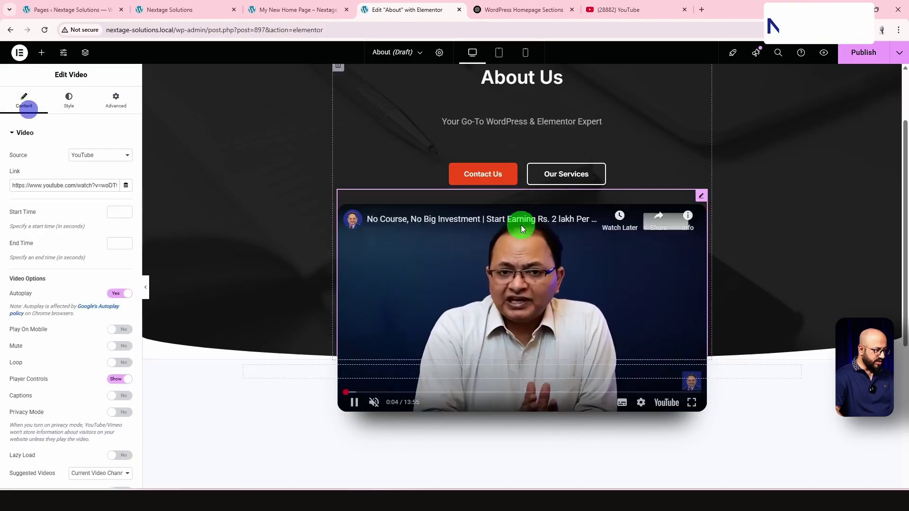
left_click(118, 297)
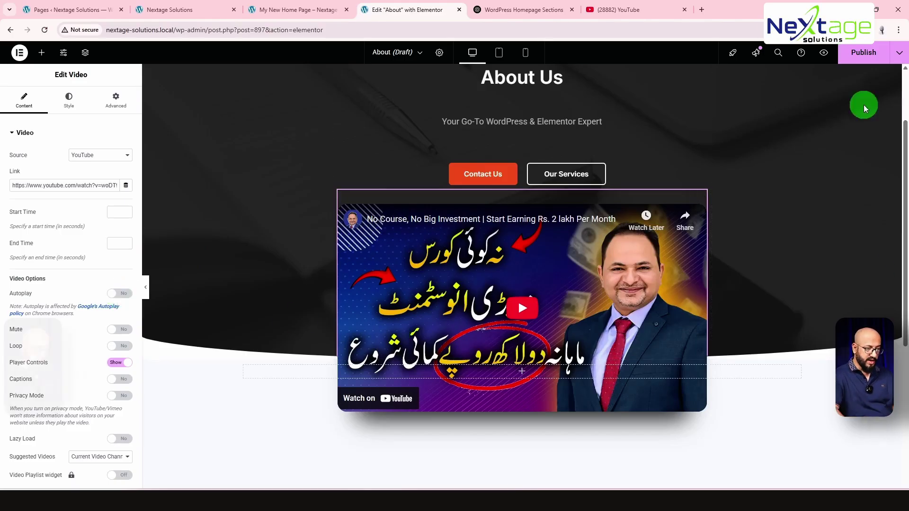
Step: Publish the About page and look over its hero section in a preview
left_click(862, 54)
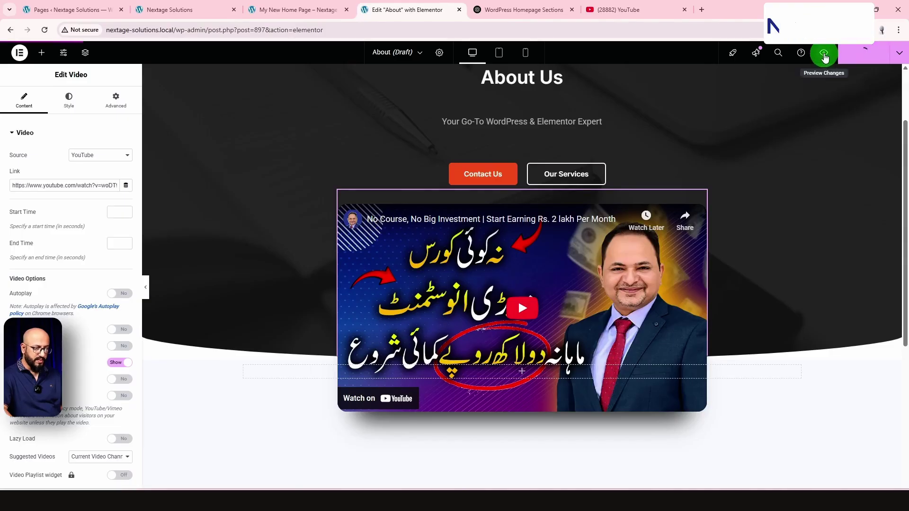
left_click(825, 56)
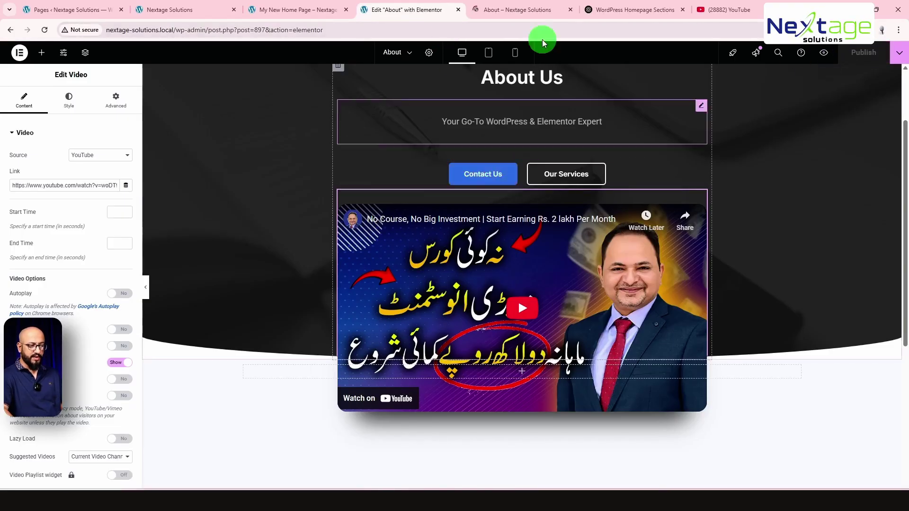
left_click(516, 9)
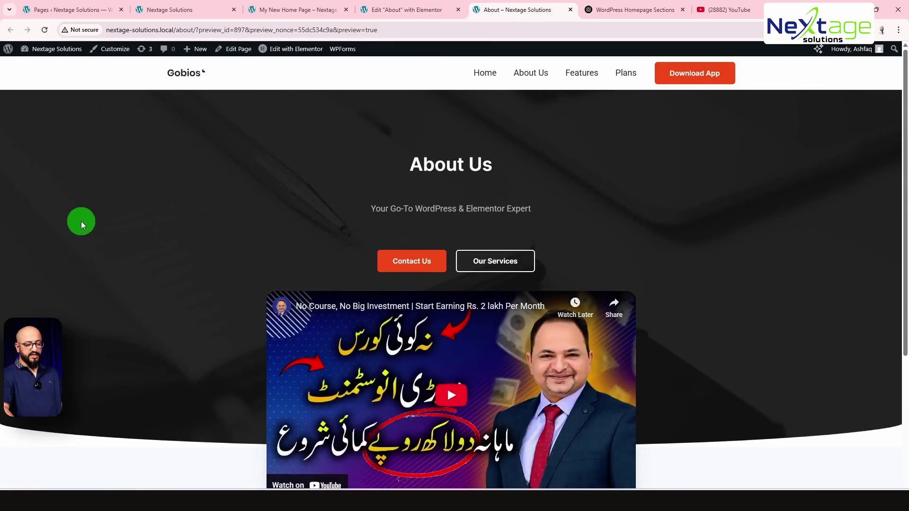
scroll(82, 228, "down", 2)
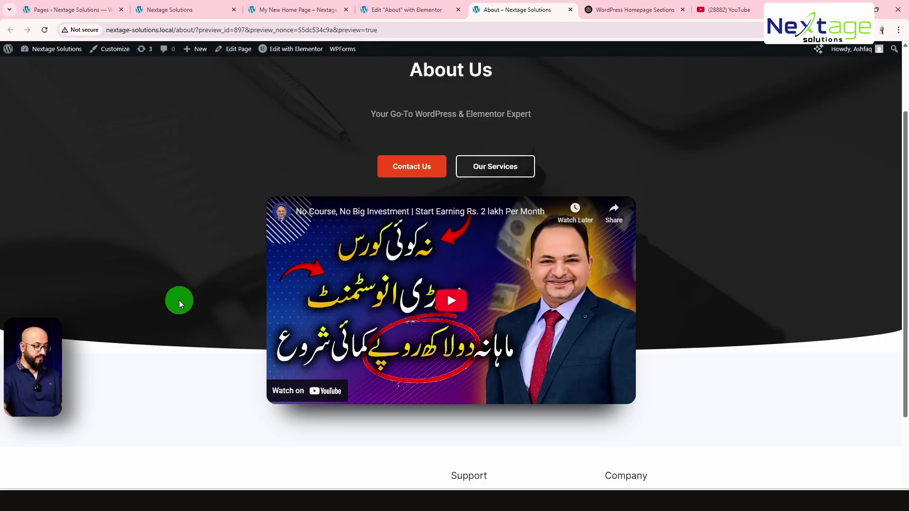
scroll(179, 301, "up", 2)
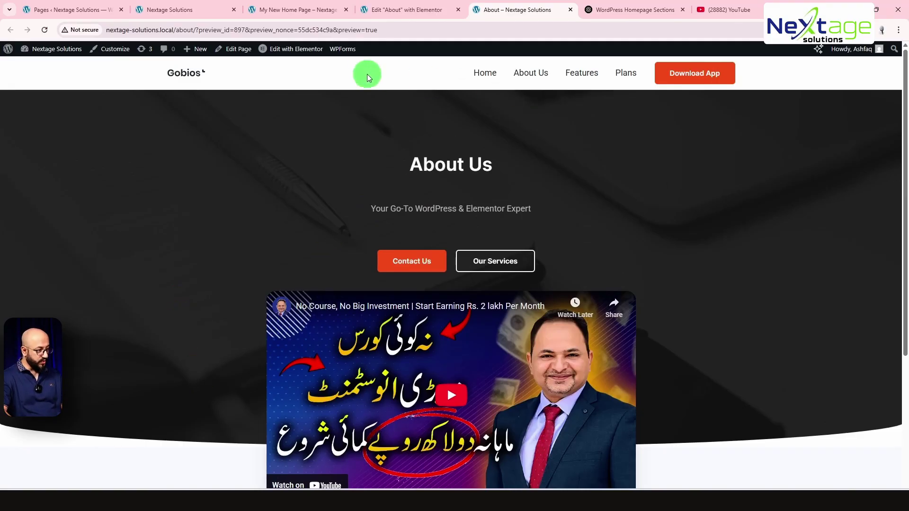
Step: Copy the "Who I Am" heading from the Introduction Section of ChatGPT's About page content
left_click(621, 9)
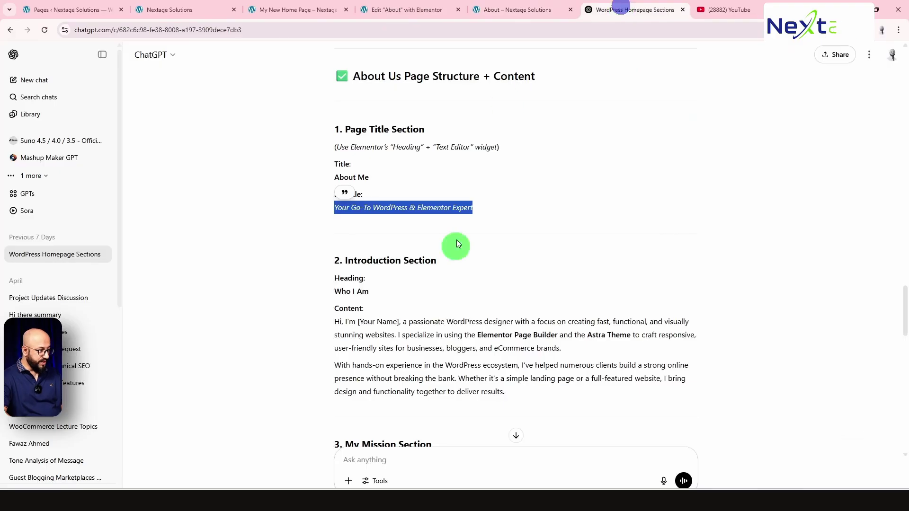
scroll(441, 274, "down", 2)
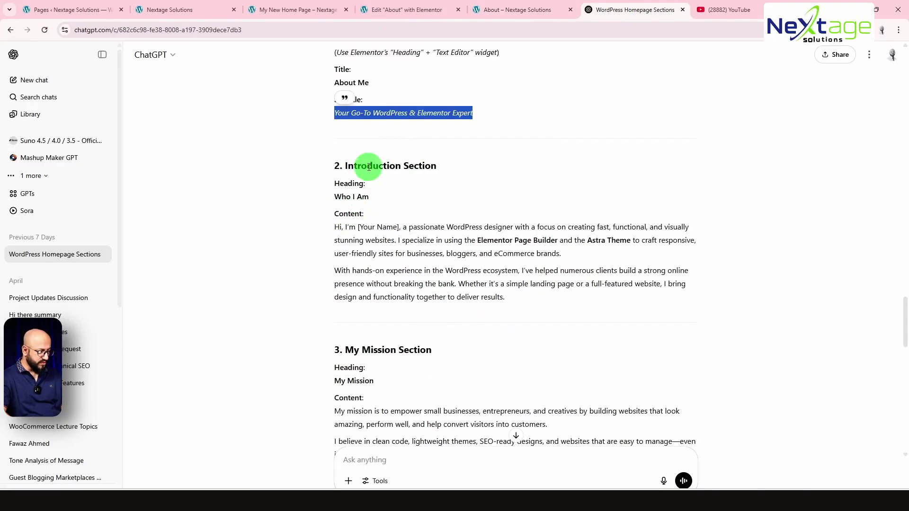
scroll(398, 215, "down", 1)
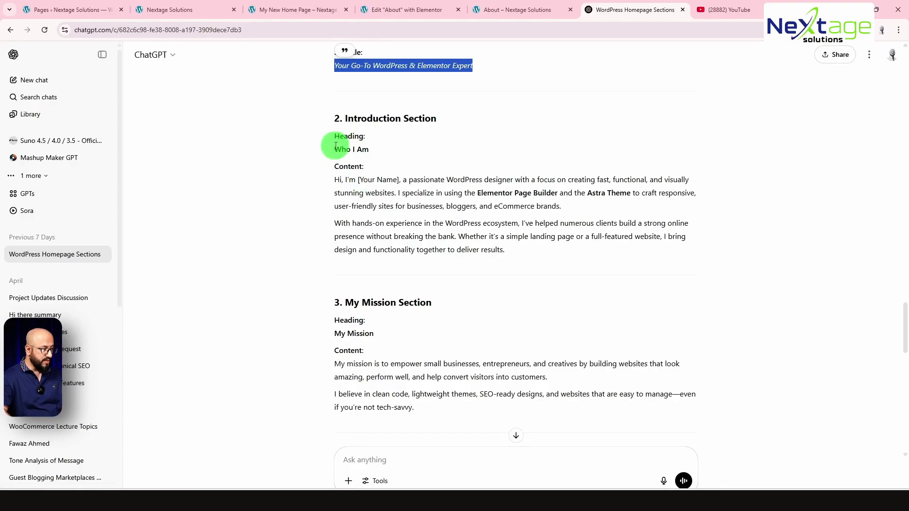
left_click_drag(335, 149, 386, 149)
key("ctrl+c")
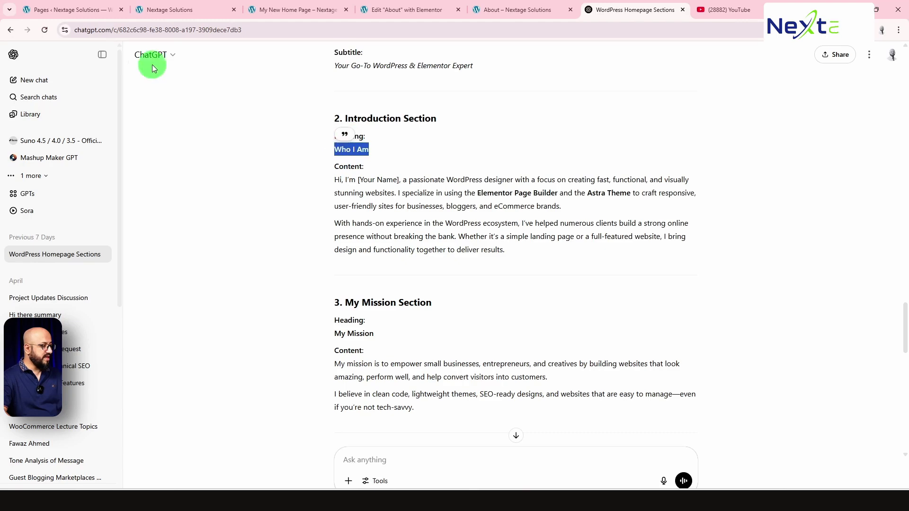
Step: Place the Elementor editor's browser tab beside the ChatGPT tab and go to the empty area below the hero block
left_click(478, 12)
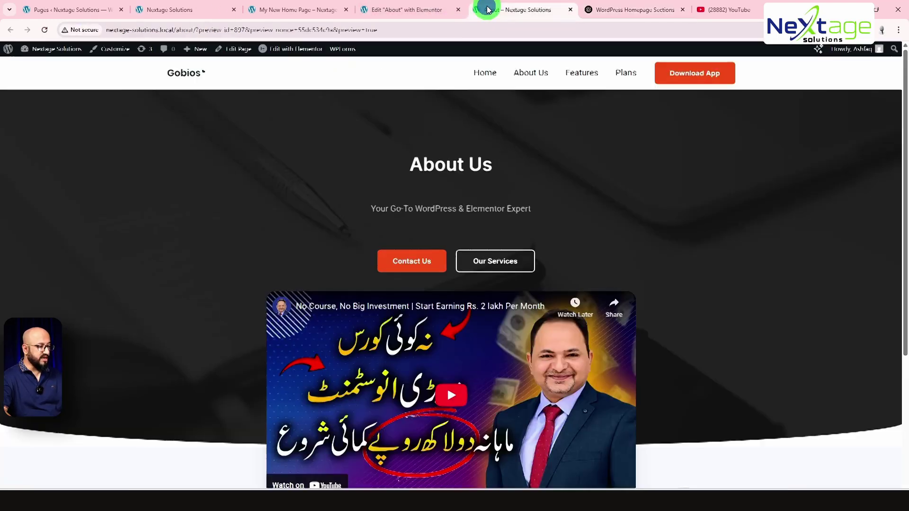
scroll(441, 248, "down", 1)
scroll(422, 298, "down", 5)
scroll(512, 282, "up", 5)
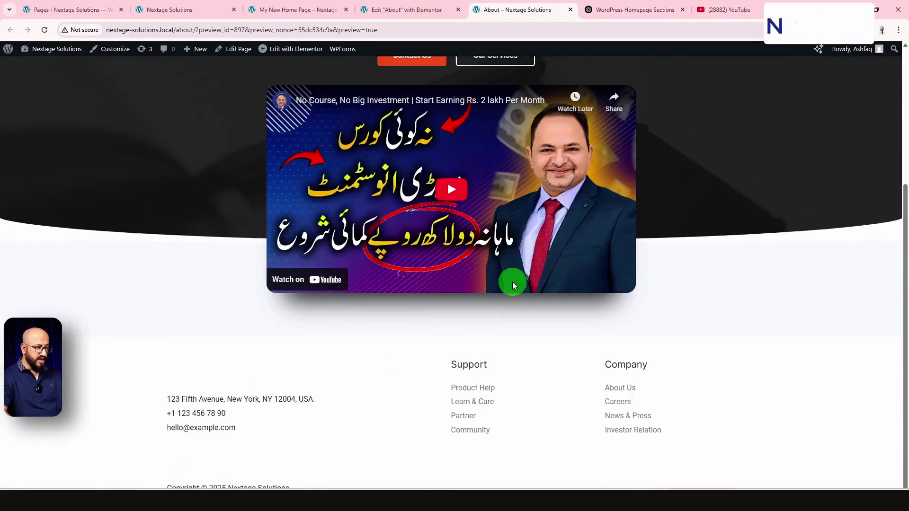
left_click(432, 12)
left_click_drag(428, 18, 532, 10)
scroll(471, 340, "down", 2)
scroll(471, 340, "down", 1)
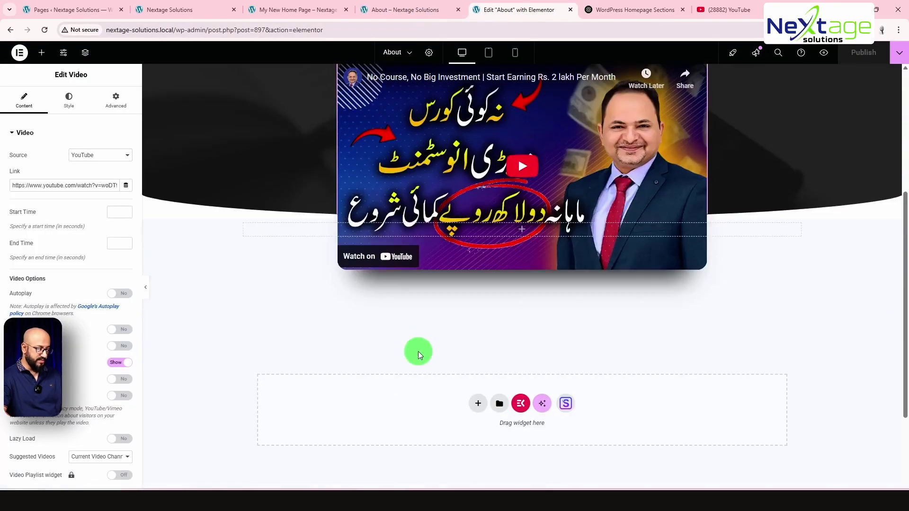
left_click(478, 410)
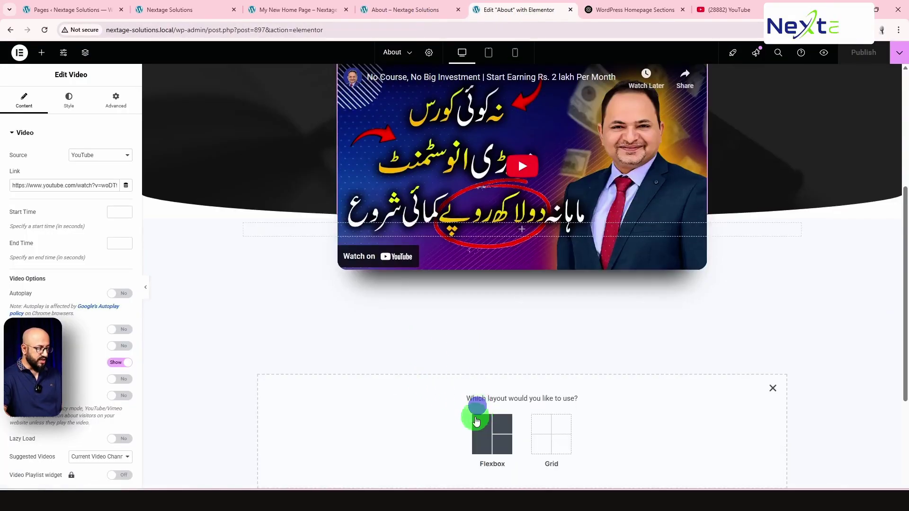
key("ctrl+Tab")
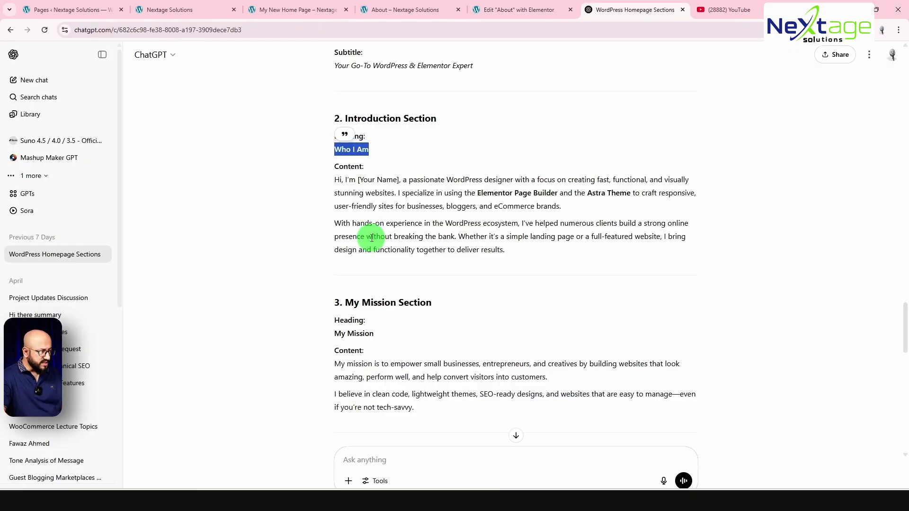
key("ctrl+shift+Tab")
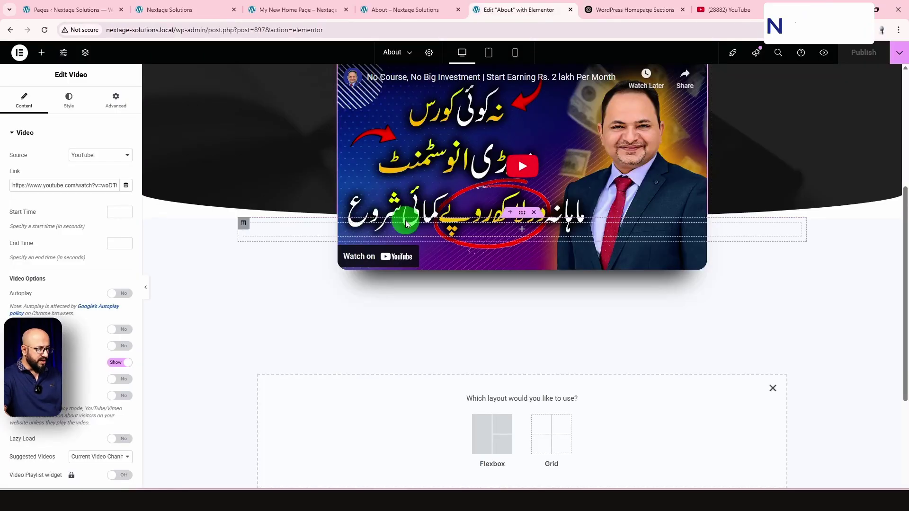
scroll(573, 366, "down", 1)
left_click(767, 341)
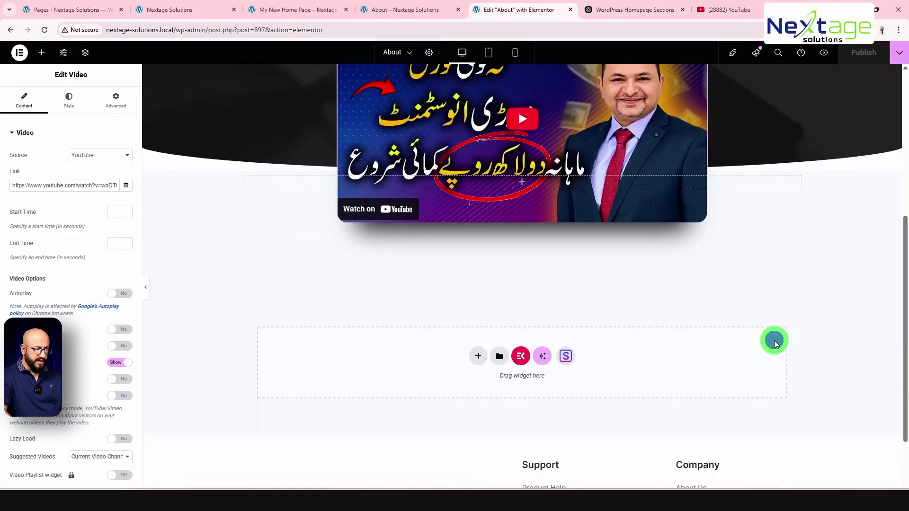
Step: Search the template library's blocks for "about"
left_click(566, 357)
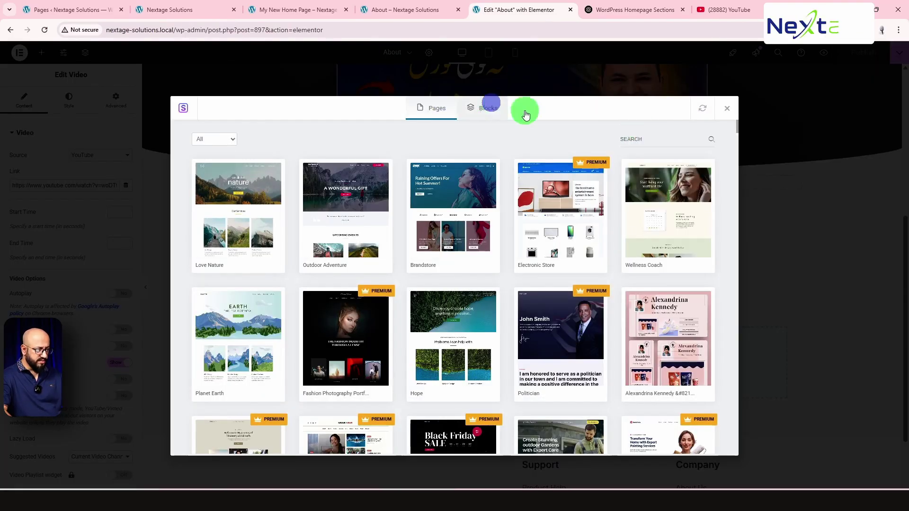
left_click(639, 139)
type("abou")
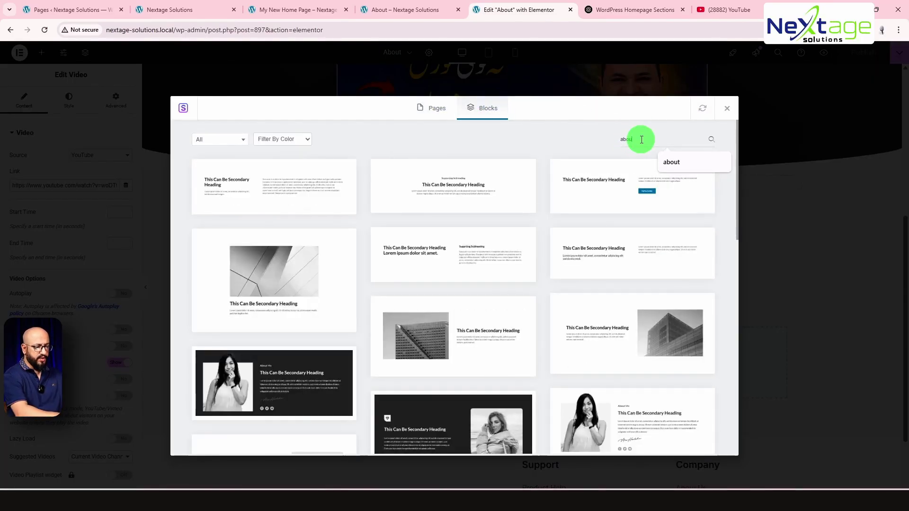
type("t")
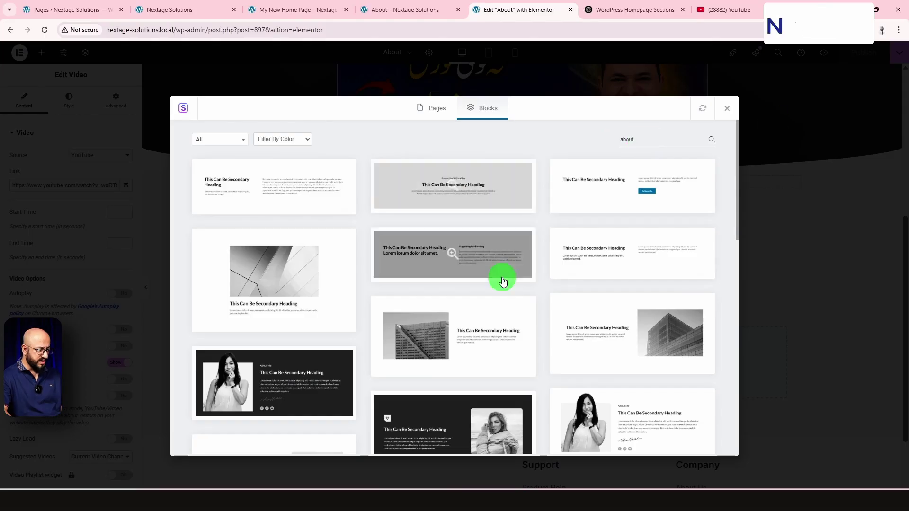
Step: Import the light about block with a secondary heading, two bullet lists and a plant photo
scroll(519, 290, "down", 5)
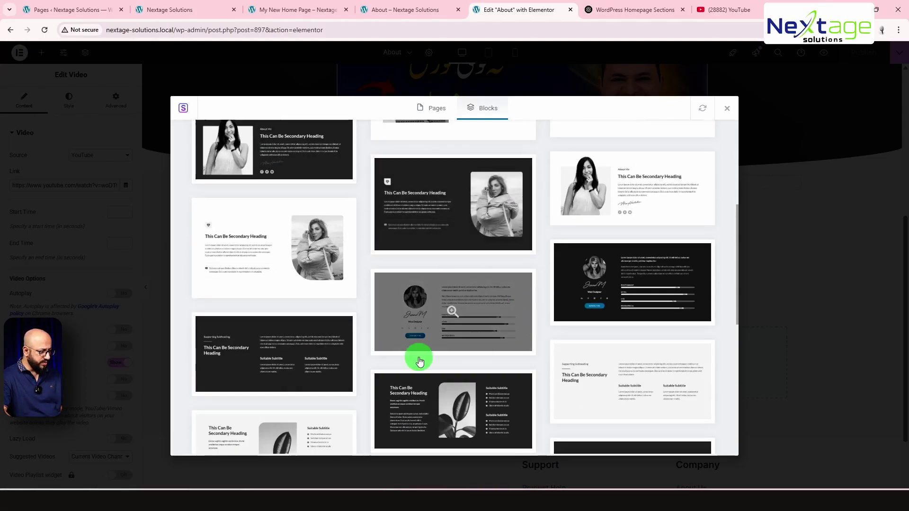
scroll(360, 353, "down", 2)
scroll(309, 286, "down", 5)
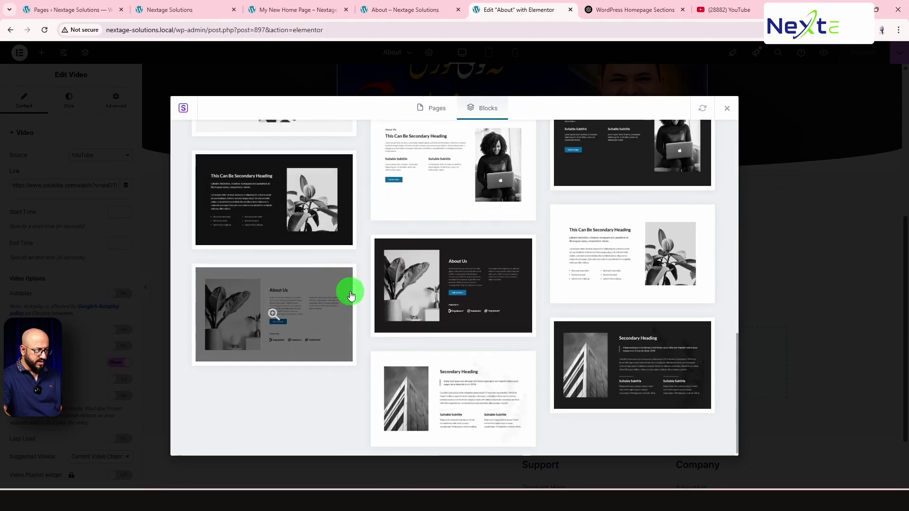
scroll(349, 292, "up", 1)
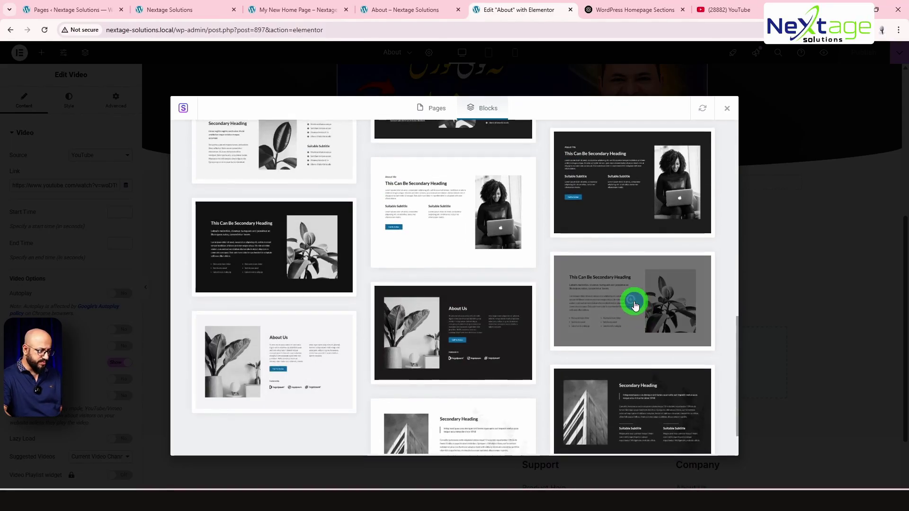
left_click(635, 306)
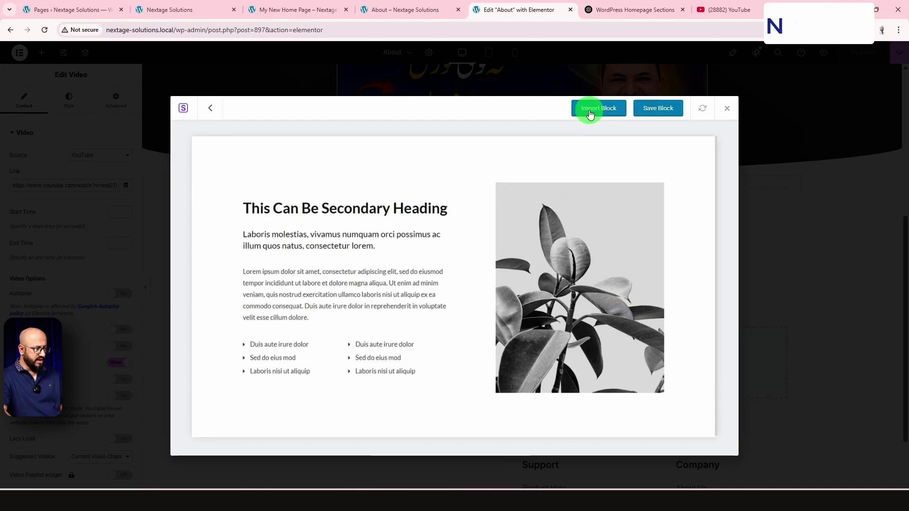
left_click(590, 111)
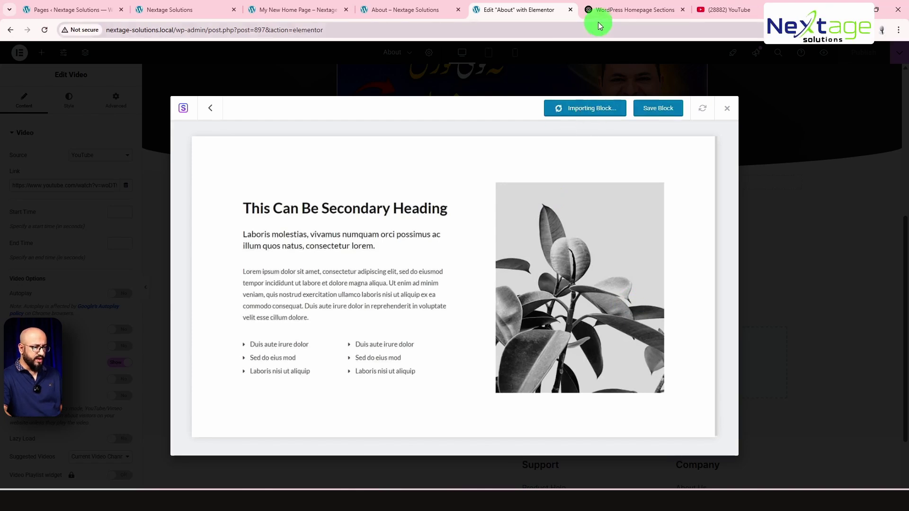
Step: Replace the imported block's "This Can Be Secondary Heading" title with "Who we are?"
left_click(613, 13)
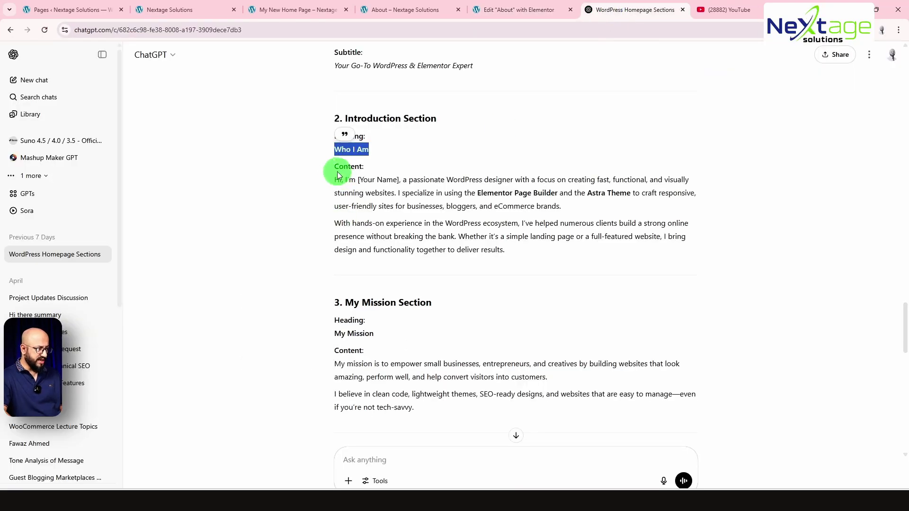
left_click(540, 10)
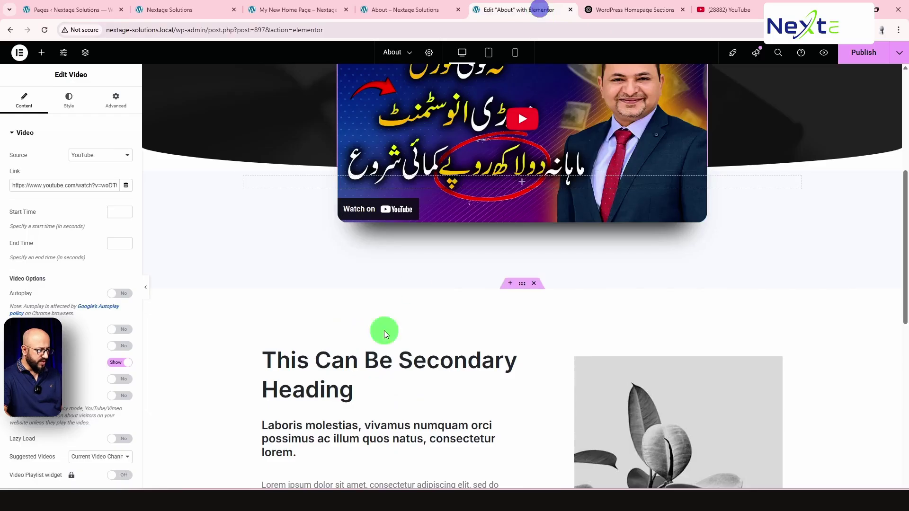
left_click(349, 368)
left_click(69, 185)
key("ctrl+a")
key("ctrl+v")
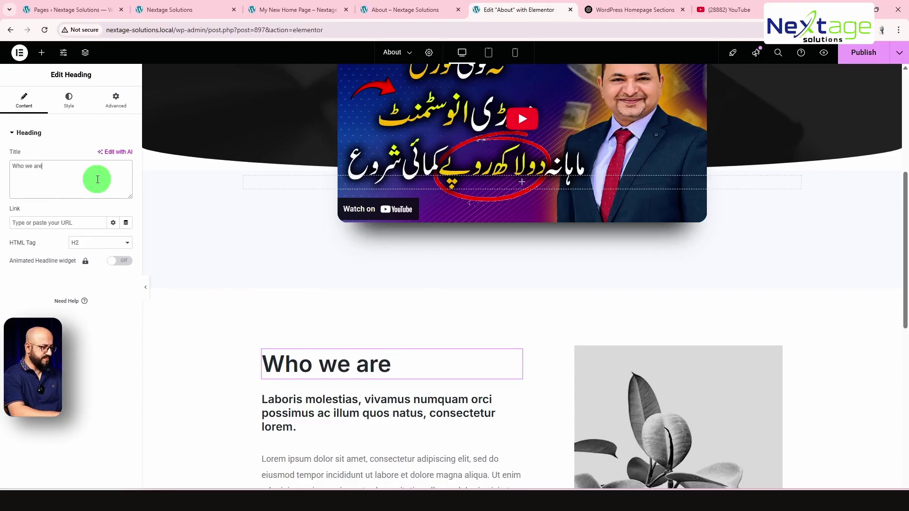
key("BackSpace")
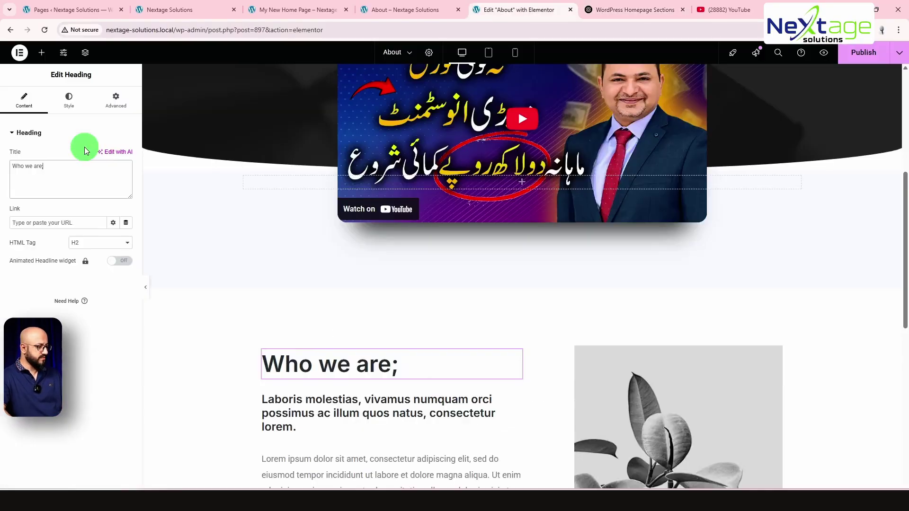
type("?")
Step: Copy both content paragraphs of the Introduction Section from the ChatGPT conversation
key("ctrl+Tab")
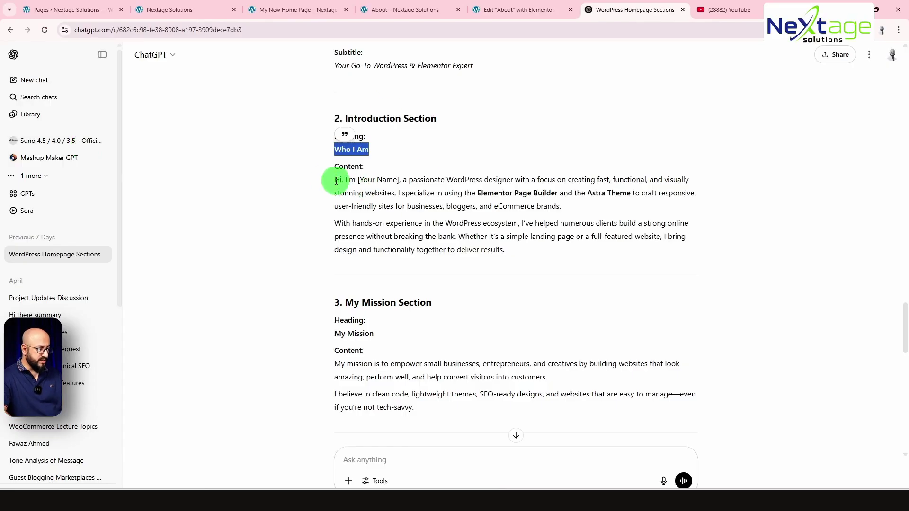
left_click_drag(336, 181, 544, 252)
key("ctrl+c")
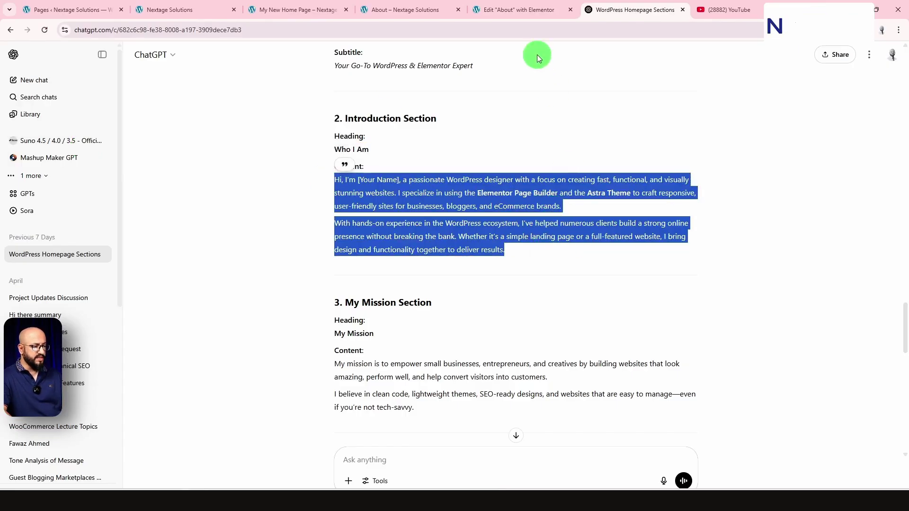
Step: Return to the Elementor editor and delete the "Laboris molestias" secondary heading under "Who we are?"
left_click(507, 11)
left_click(332, 412)
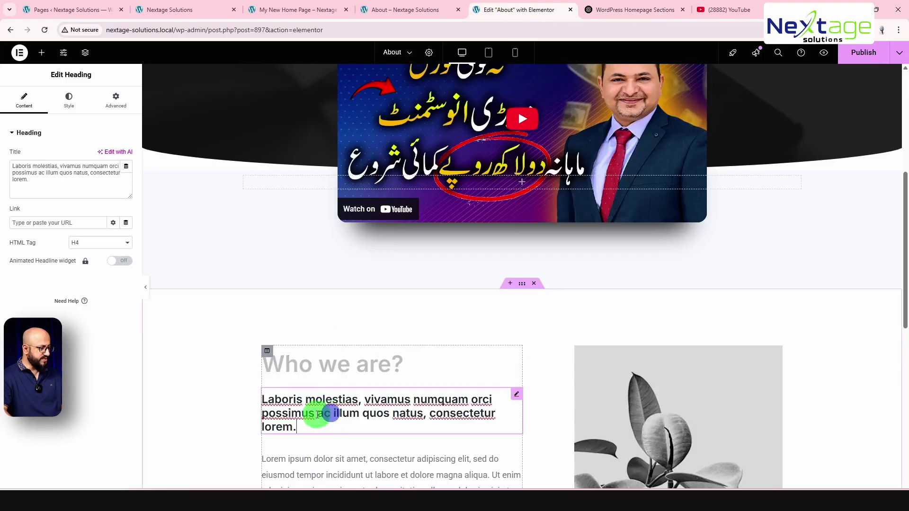
scroll(318, 415, "down", 2)
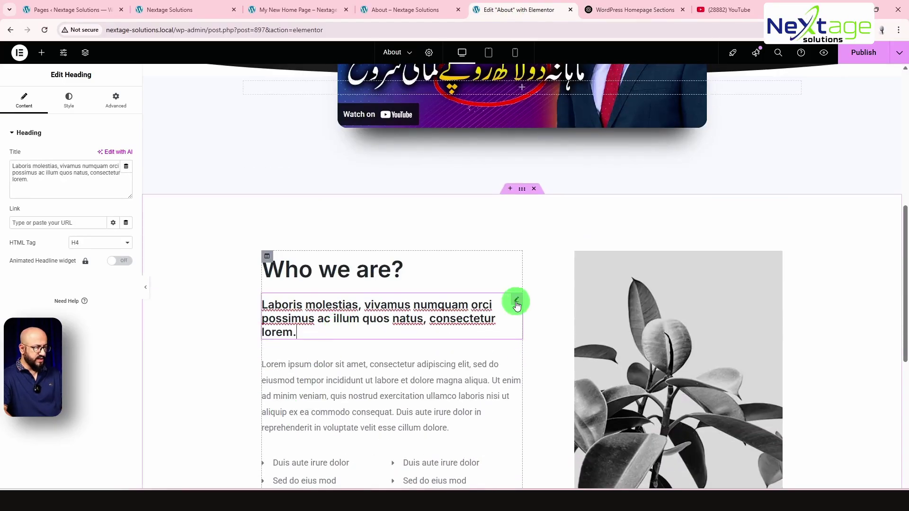
key("Delete")
Step: Replace the lorem ipsum paragraph under "Who we are?" with the copied introduction text
left_click(417, 346)
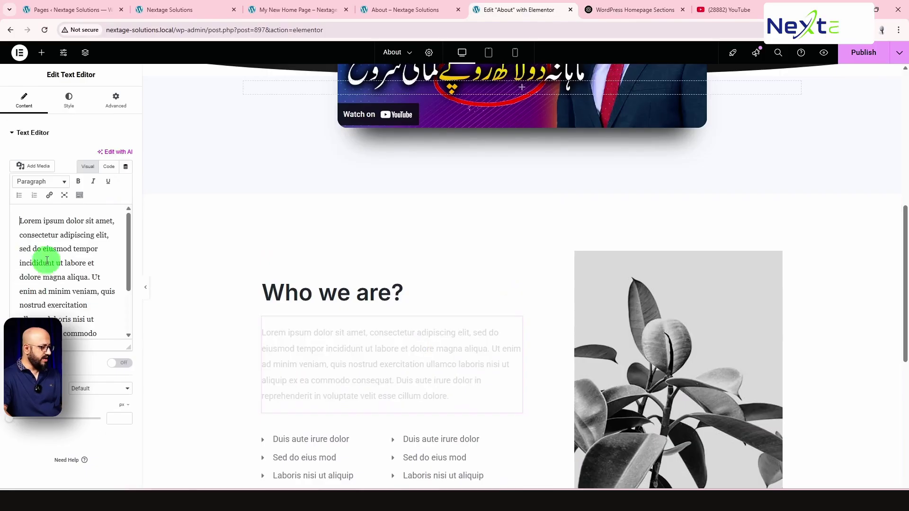
key("ctrl+a")
key("ctrl+v")
scroll(47, 258, "up", 5)
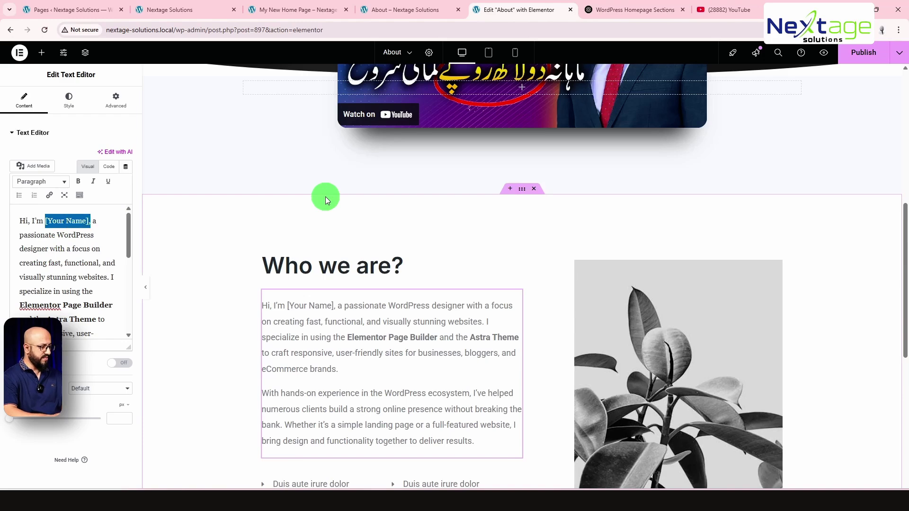
Step: Change "I'm [Your Name]" in the introduction text to "we are Nextage Solutions"
key("BackSpace")
key("BackSpace")
key("BackSpace")
key("BackSpace")
key("BackSpace")
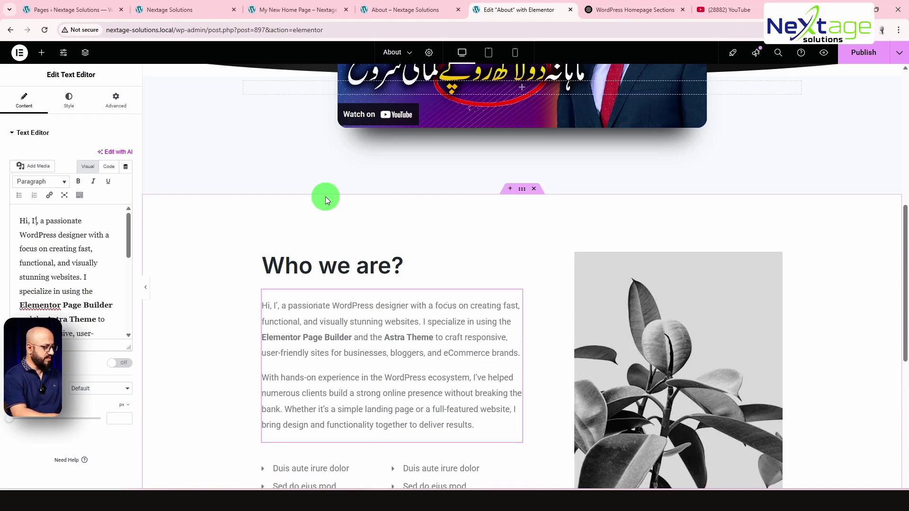
type("we")
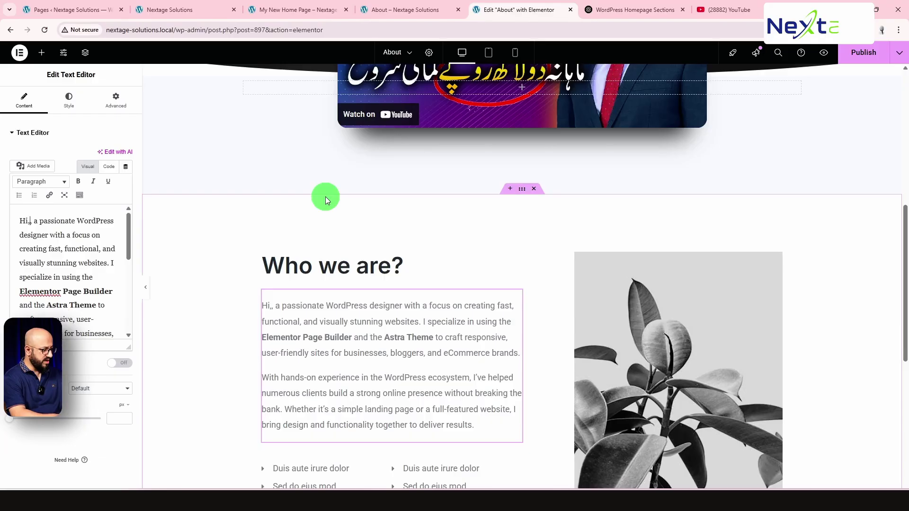
type(" are Nextage")
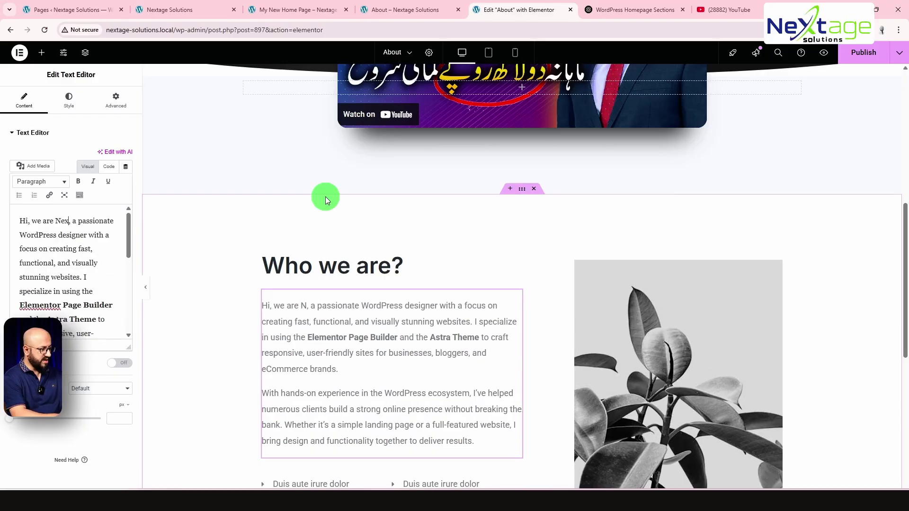
type(" Solutions")
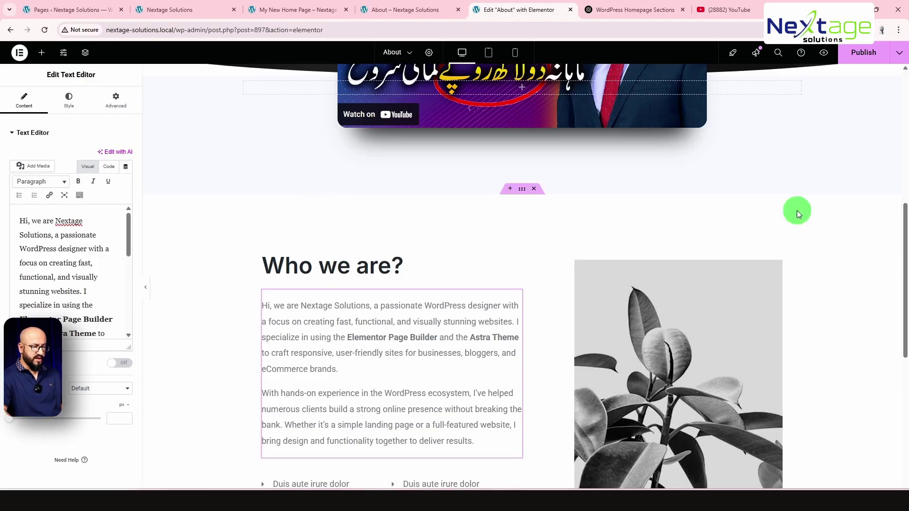
Step: Replace the plant photo beside the introduction with team-member-2.jpg from the media library
scroll(786, 237, "down", 3)
left_click(721, 232)
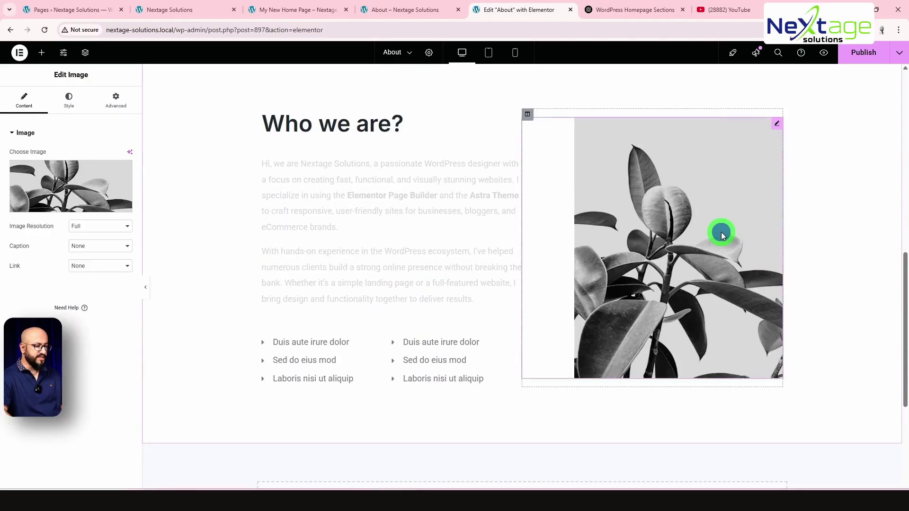
left_click(56, 180)
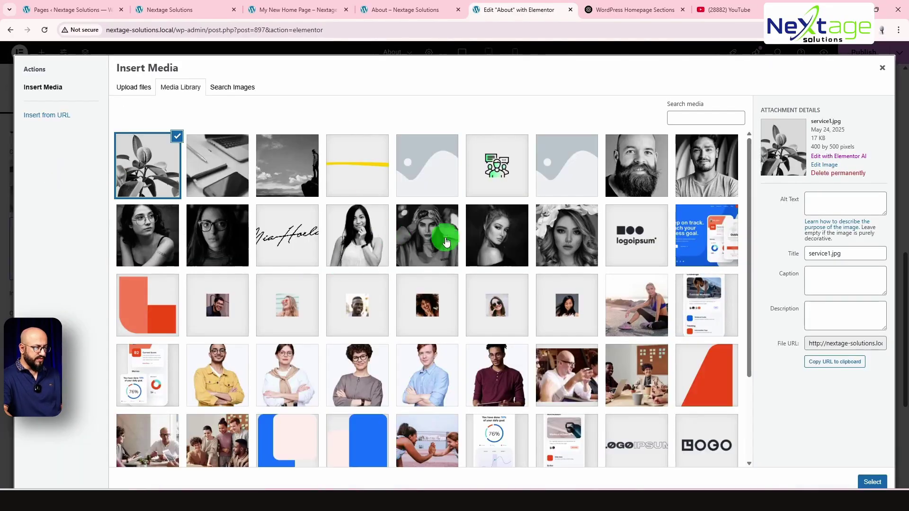
left_click(634, 181)
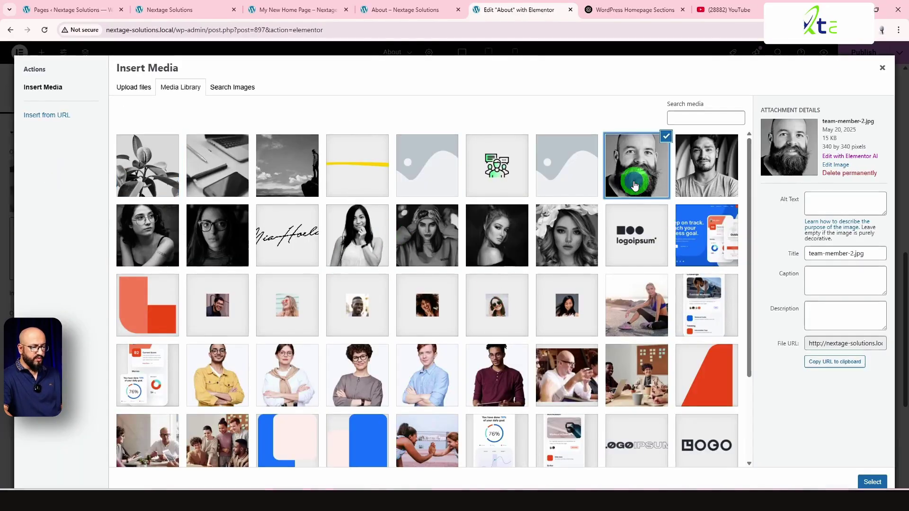
left_click(870, 479)
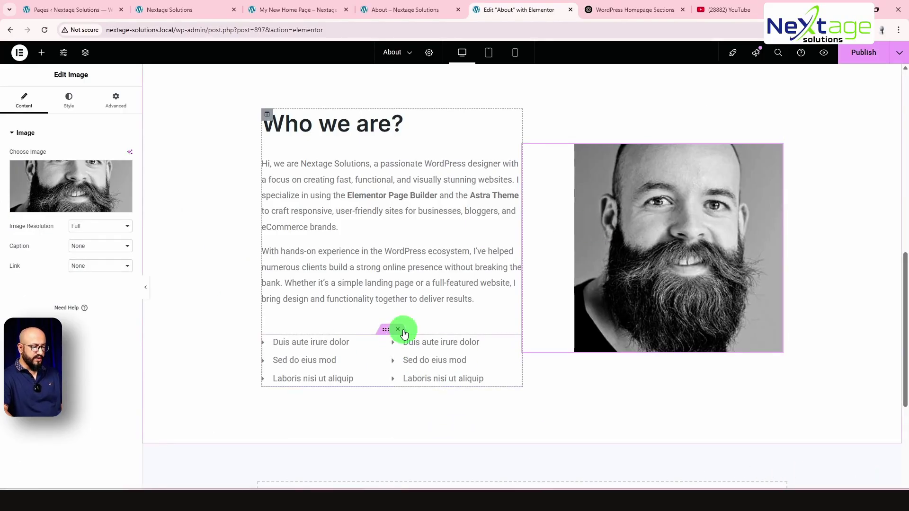
Step: Delete the section holding the two bullet lists below the introduction text
left_click(398, 329)
scroll(749, 337, "up", 6)
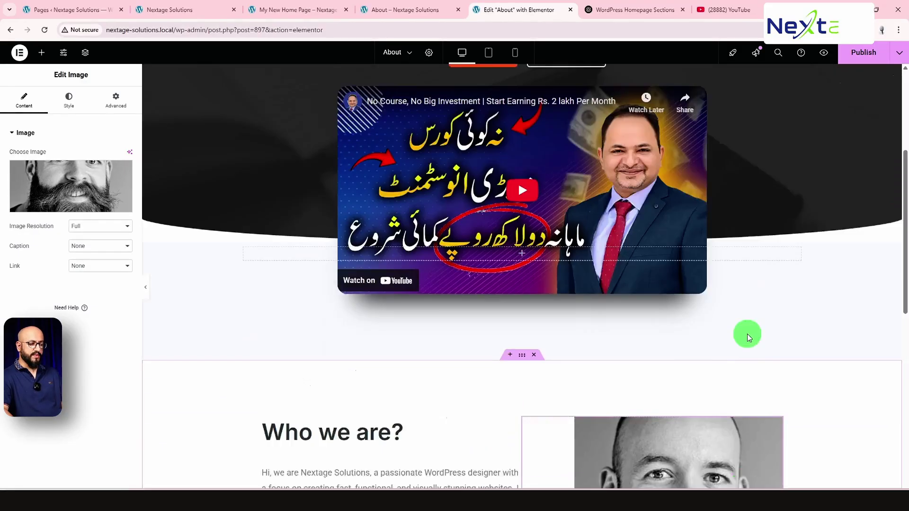
scroll(747, 337, "up", 4)
scroll(598, 320, "down", 10)
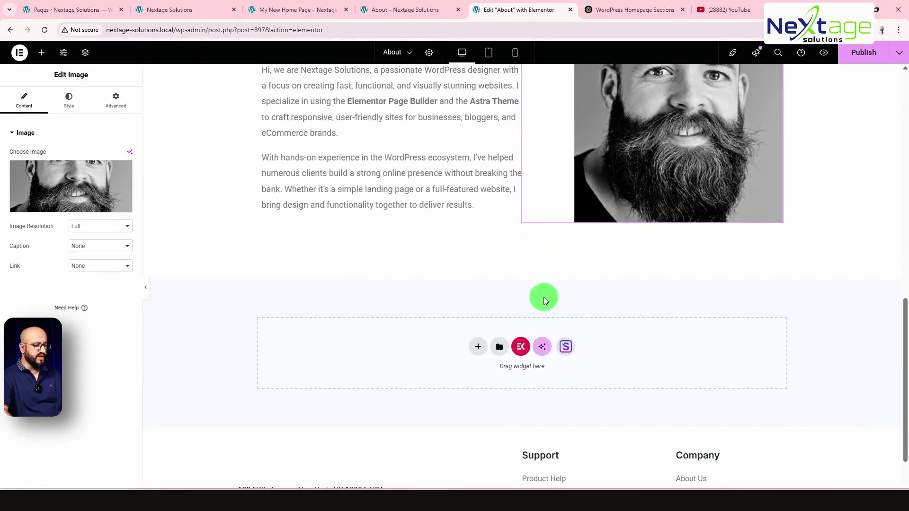
Step: Check ChatGPT's mission and approach sections, and browse the ElementsKit section library for "heading" designs
left_click(589, 9)
scroll(389, 270, "down", 3)
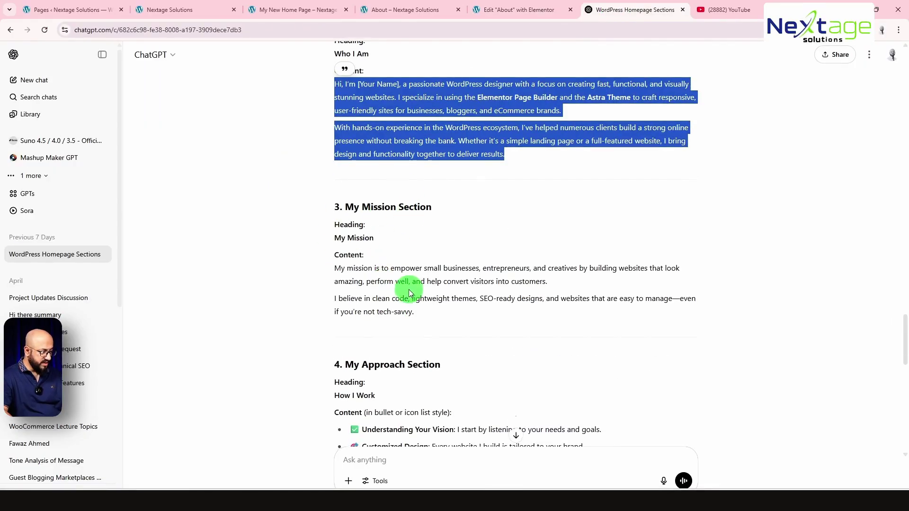
scroll(408, 292, "down", 2)
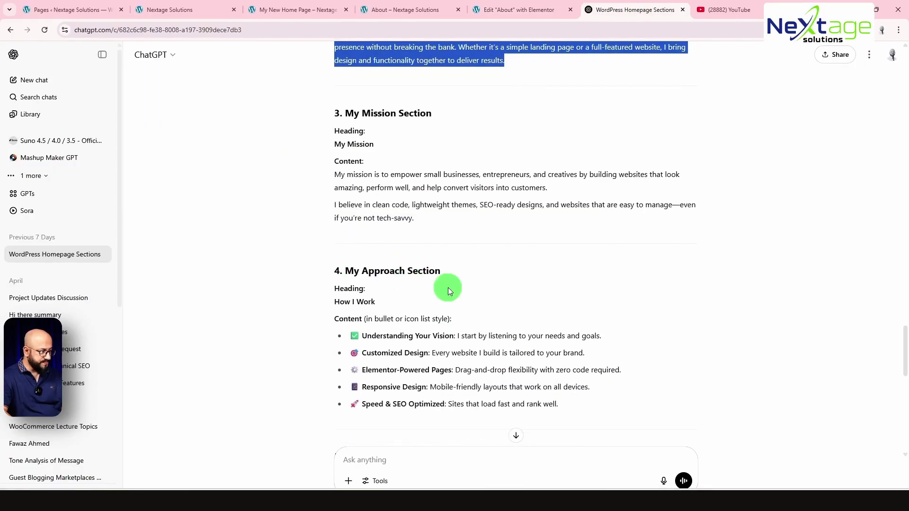
key("ctrl+shift+Tab")
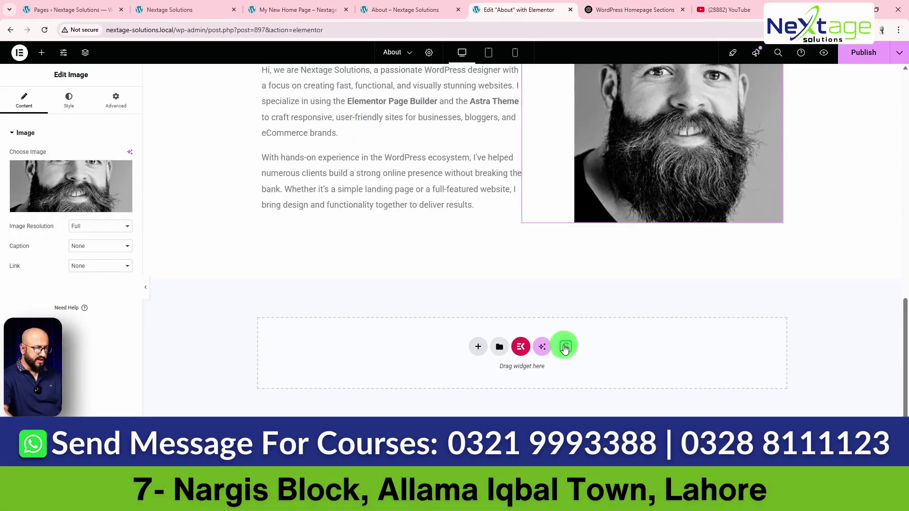
left_click(524, 348)
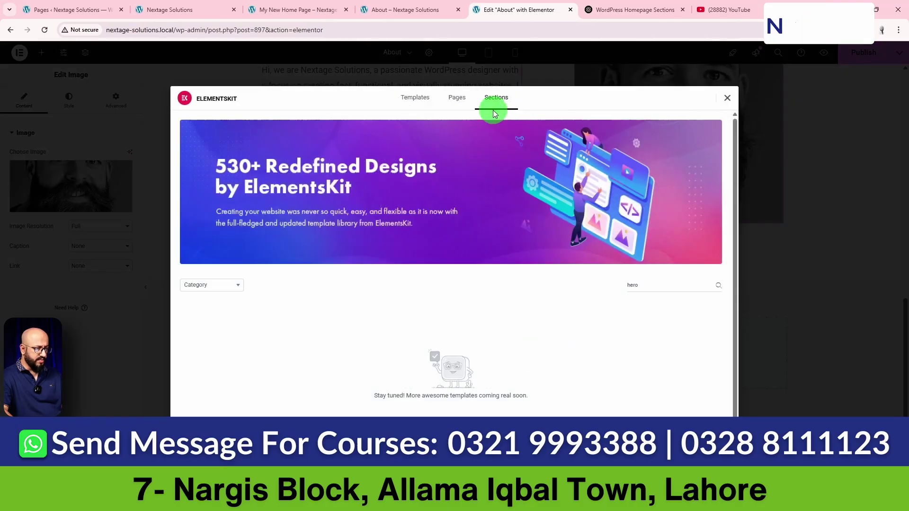
left_click(644, 285)
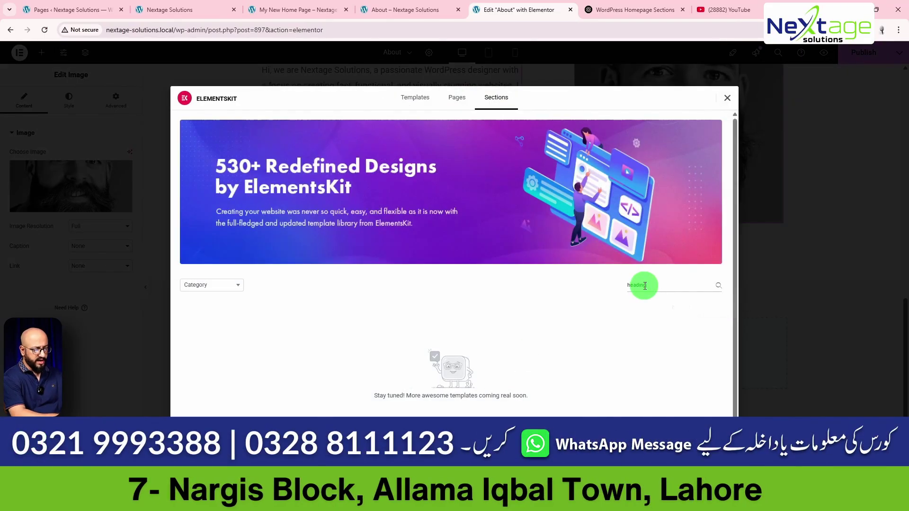
scroll(433, 284, "down", 5)
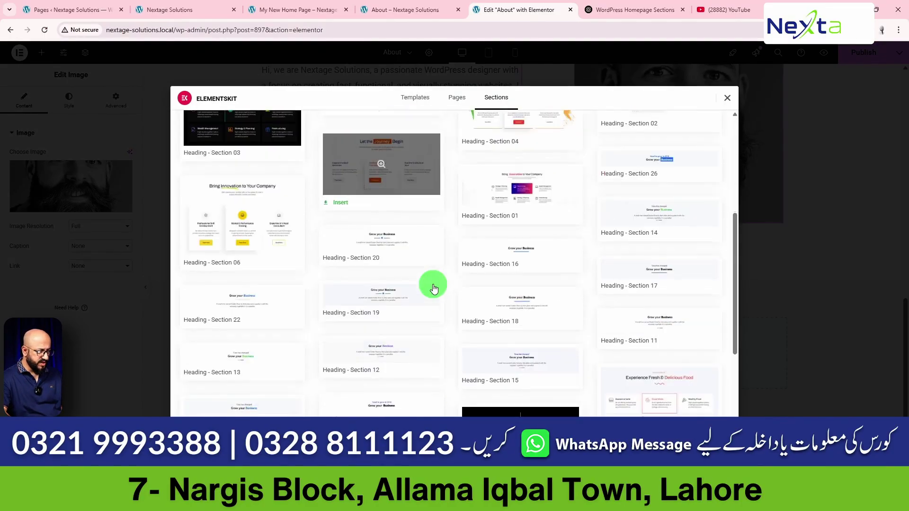
scroll(335, 284, "down", 3)
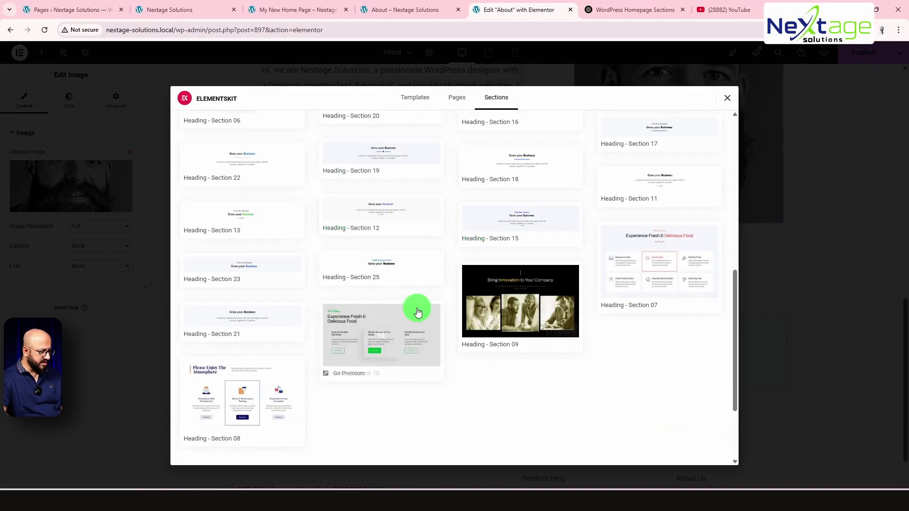
scroll(562, 410, "up", 3)
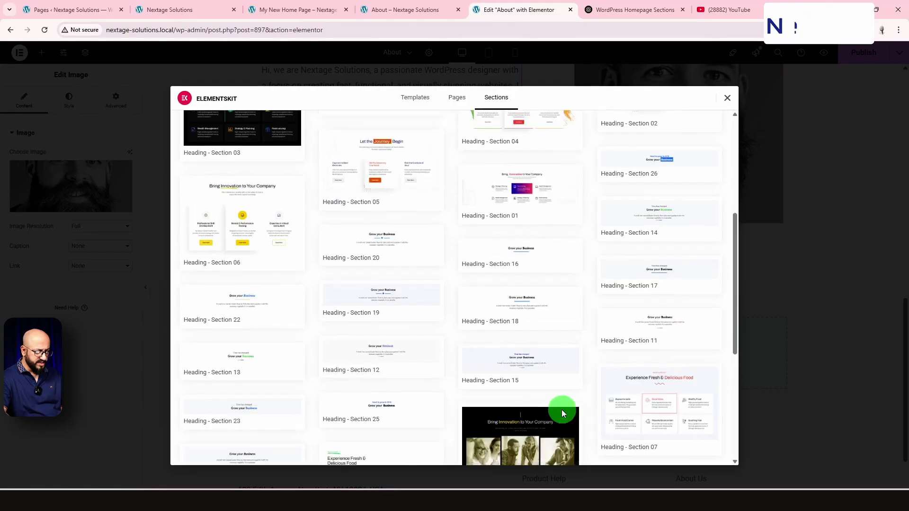
scroll(454, 308, "up", 3)
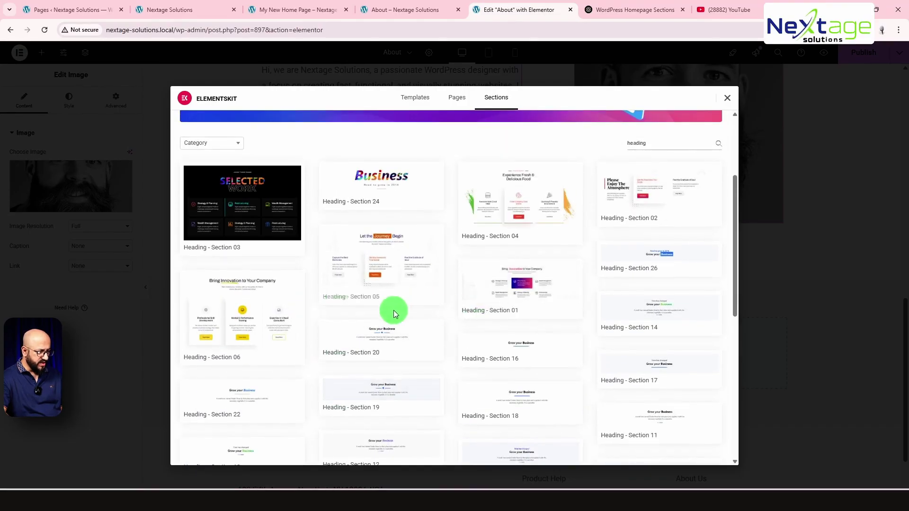
scroll(393, 310, "up", 1)
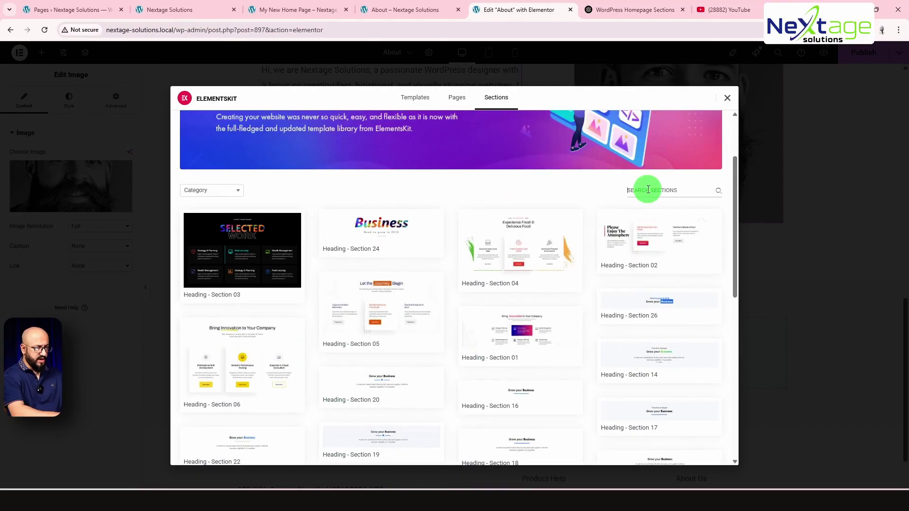
Step: Search the ElementsKit sections for "icon box" and insert Icon Box - Style 19
type("icon box")
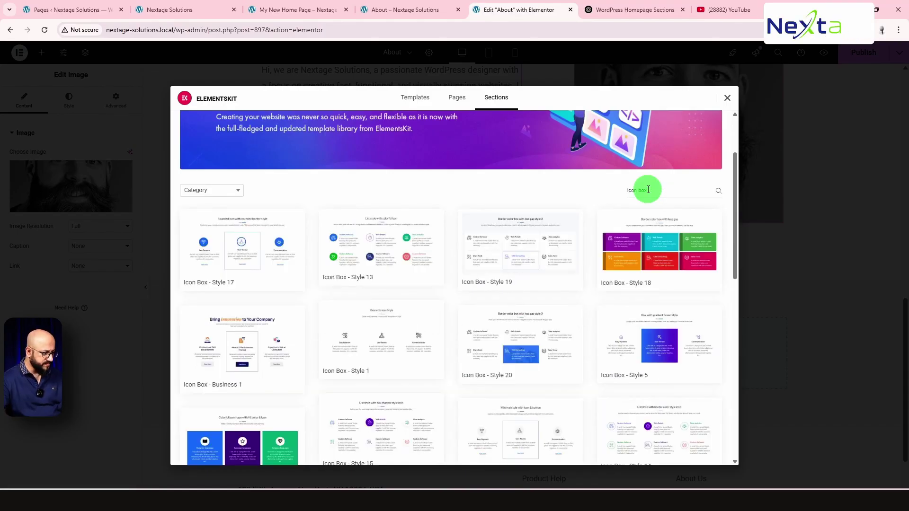
mouse_move(386, 252)
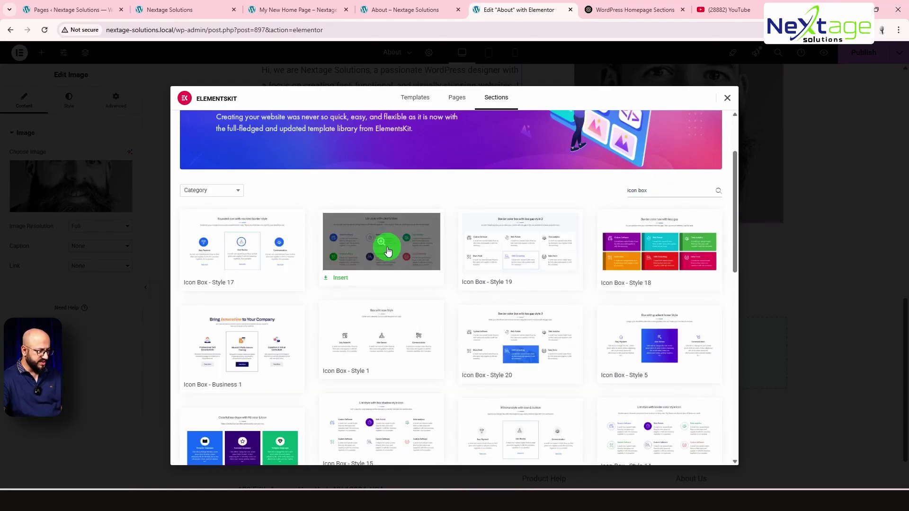
left_click(519, 244)
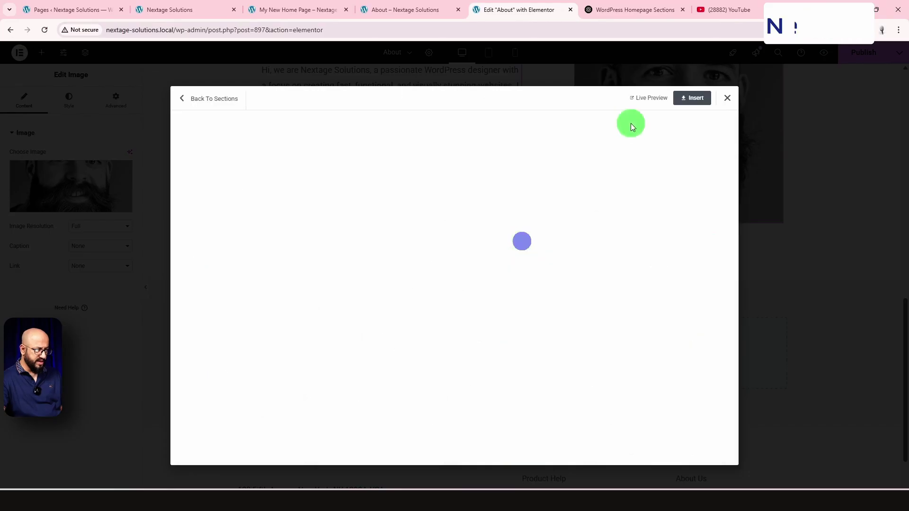
left_click(692, 98)
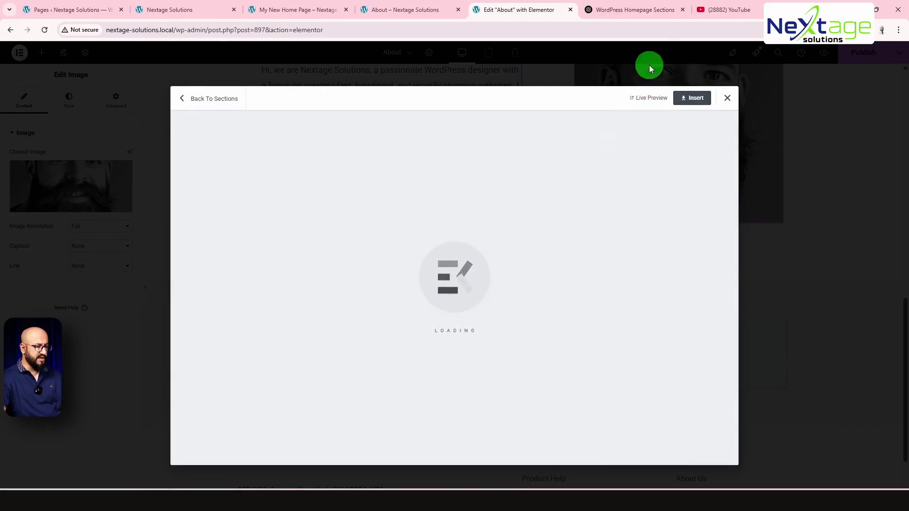
Step: Copy the "How I Work" heading from the My Approach Section in the ChatGPT conversation
left_click(625, 11)
left_click(399, 271)
scroll(389, 183, "down", 2)
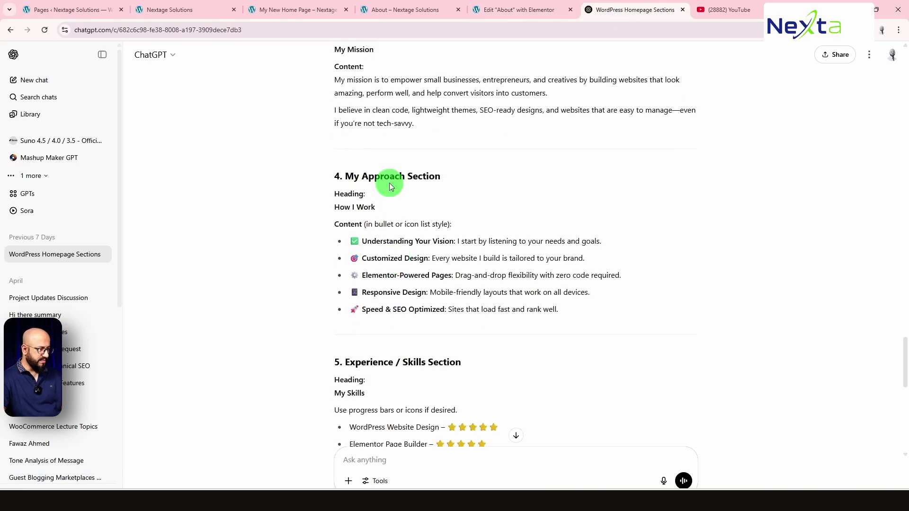
scroll(374, 185, "up", 1)
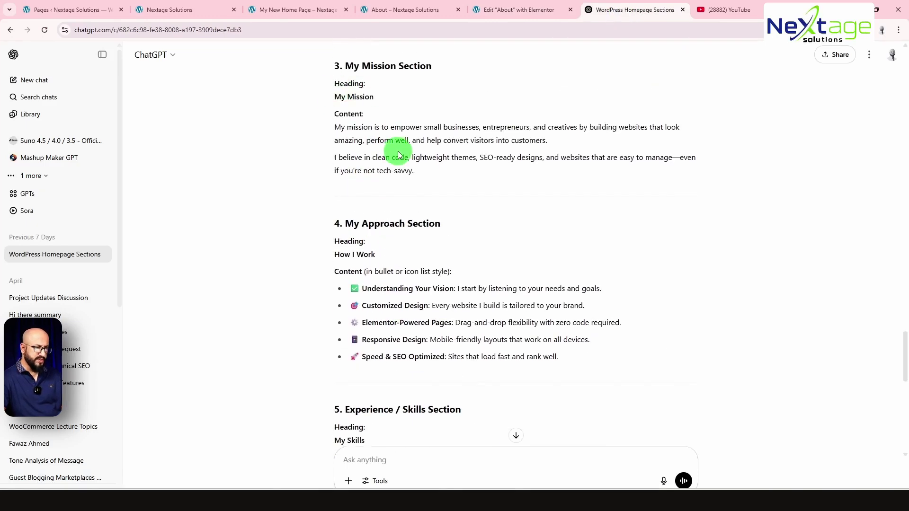
scroll(398, 151, "up", 3)
left_click(389, 309)
scroll(385, 386, "down", 4)
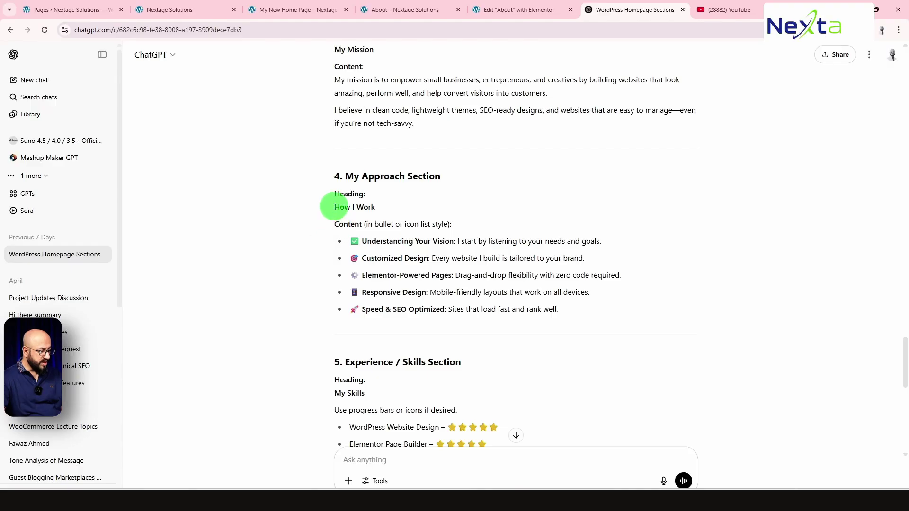
left_click_drag(335, 206, 362, 206)
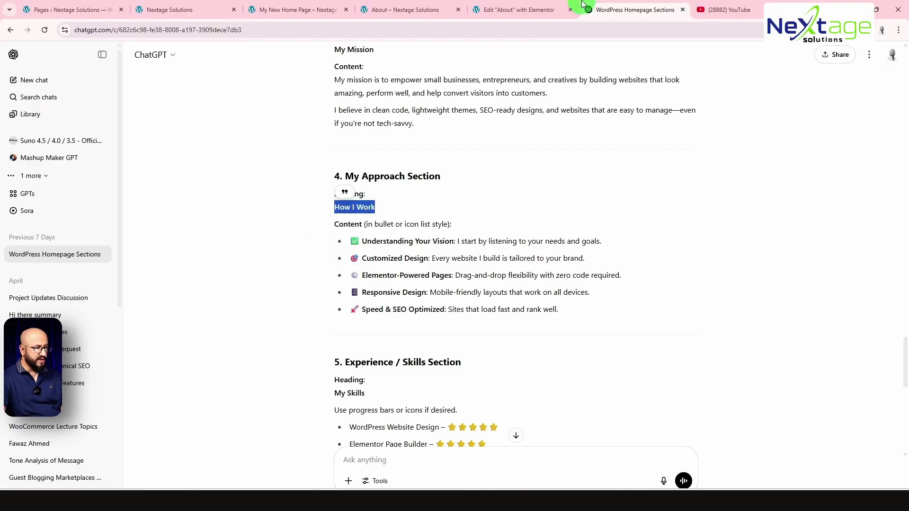
Step: Switch to the Elementor editor and set the icon box section's heading to "How We Work"
left_click(552, 10)
left_click(463, 342)
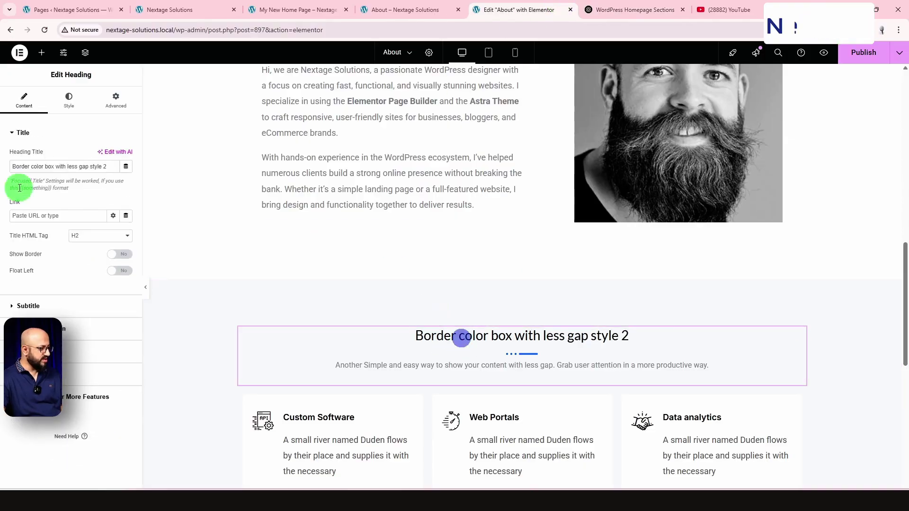
type("How I Work")
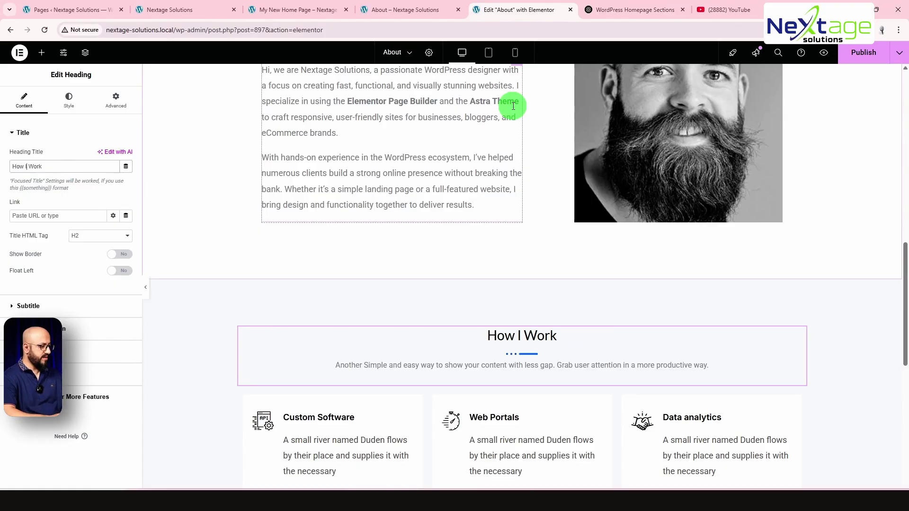
Step: Copy "Understanding Your Vision" from the ChatGPT conversation and use it as the title of the "Custom Software" icon box
key("ctrl+Tab")
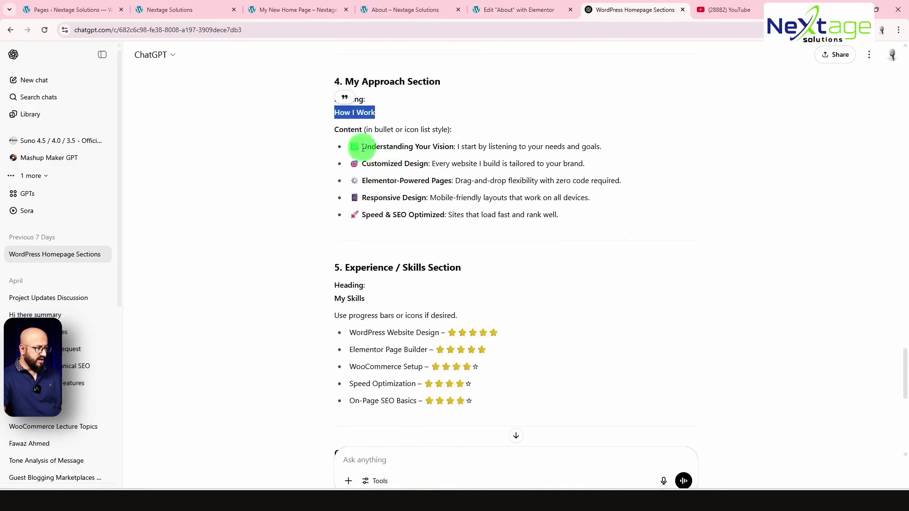
left_click_drag(362, 147, 456, 147)
key("ctrl+c")
key("ctrl+shift+Tab")
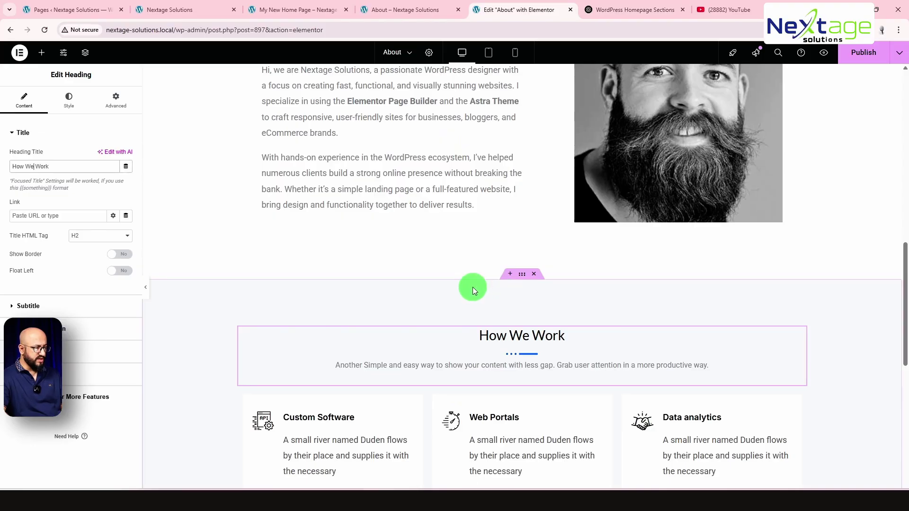
scroll(521, 347, "down", 3)
left_click(314, 280)
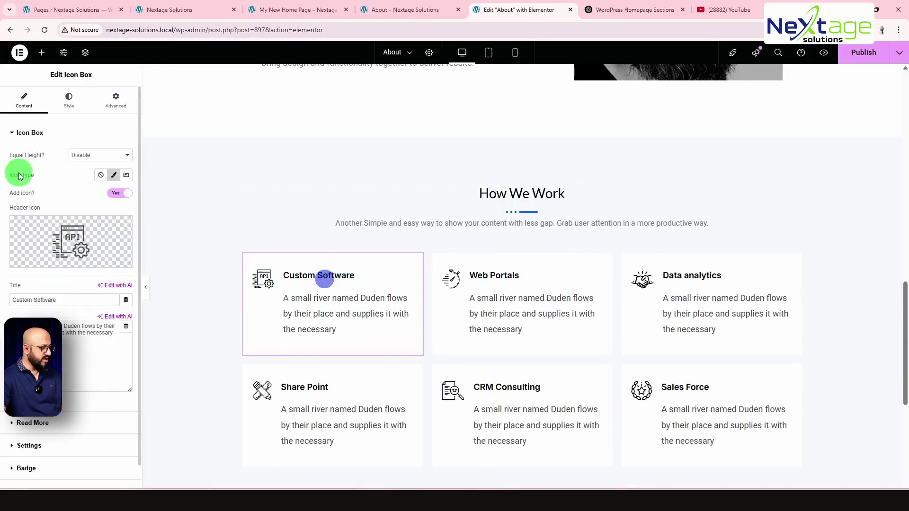
triple_click(32, 300)
key("ctrl+v")
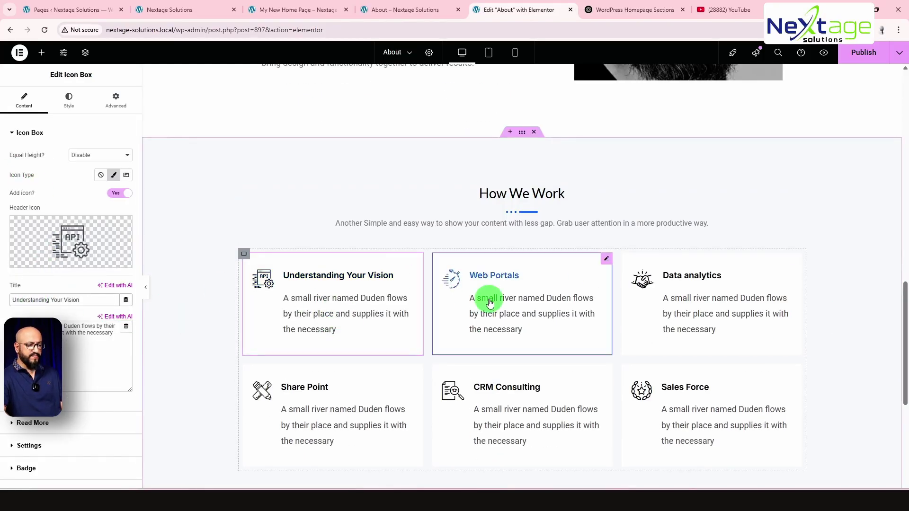
Step: Copy "Customized Design" from ChatGPT's approach list and use it as the title of the "Web Portals" icon box
key("ctrl+Tab")
left_click_drag(362, 116, 418, 112)
key("ctrl+c")
key("ctrl+shift+Tab")
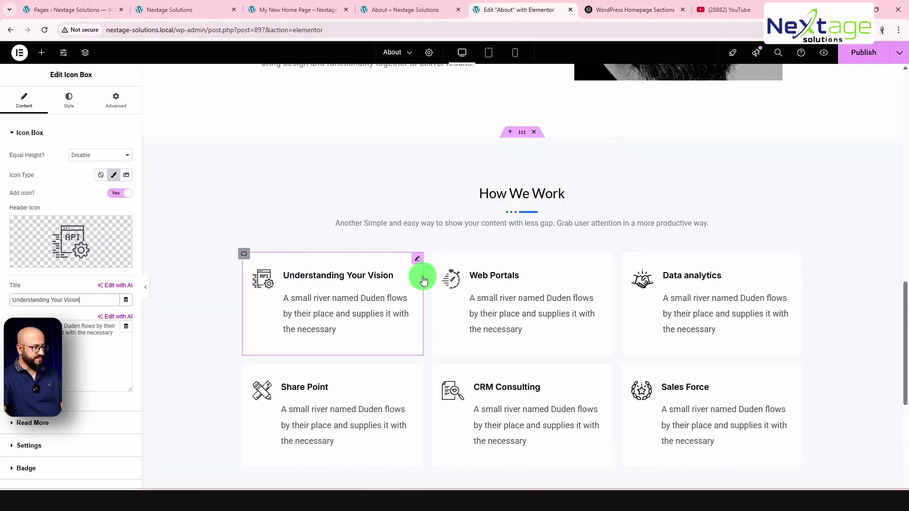
left_click(523, 311)
triple_click(30, 300)
key("ctrl+v")
Step: Replace the "Data analytics" icon box title with "Elementor-Powered Pages" copied from the ChatGPT list
key("ctrl+Tab")
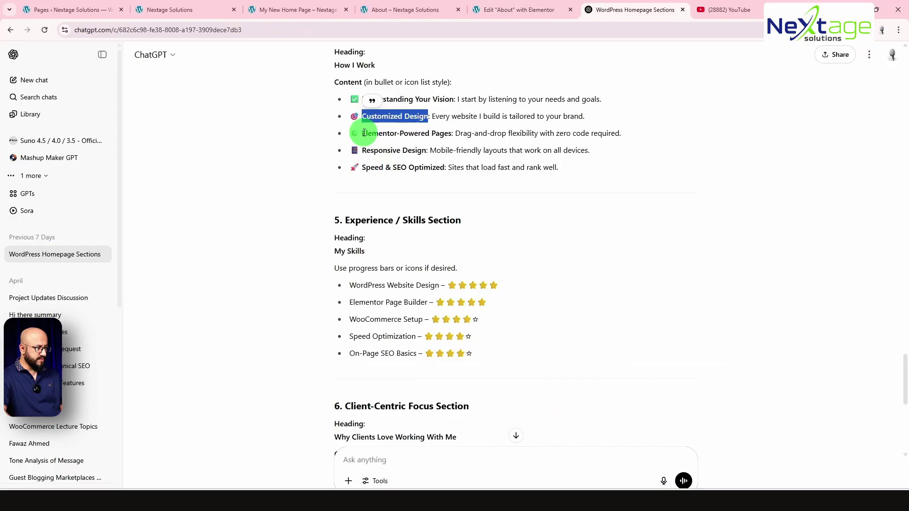
left_click_drag(362, 133, 452, 135)
key("ctrl+c")
key("ctrl+shift+Tab")
left_click(691, 306)
triple_click(53, 311)
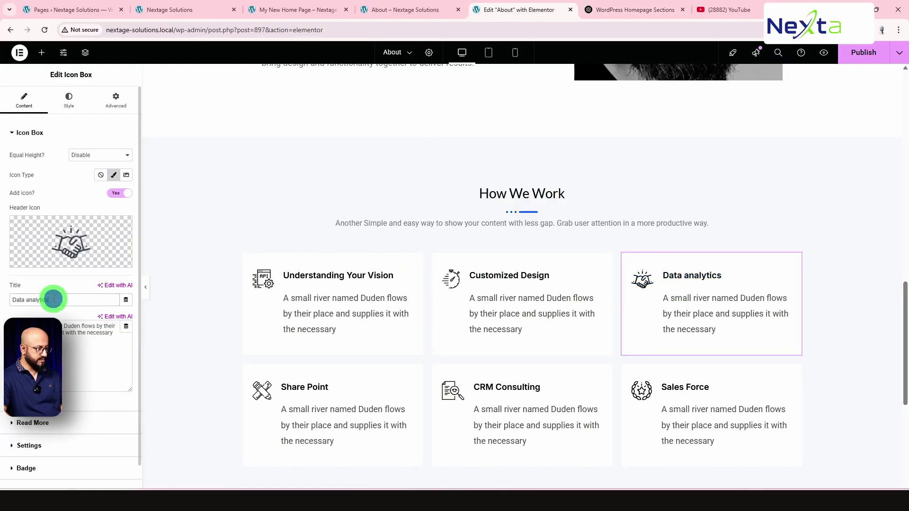
key("ctrl+v")
Step: Replace the "Share Point" icon box title with "Responsive Design:" copied from the ChatGPT list
key("ctrl+Tab")
left_click_drag(363, 150, 417, 149)
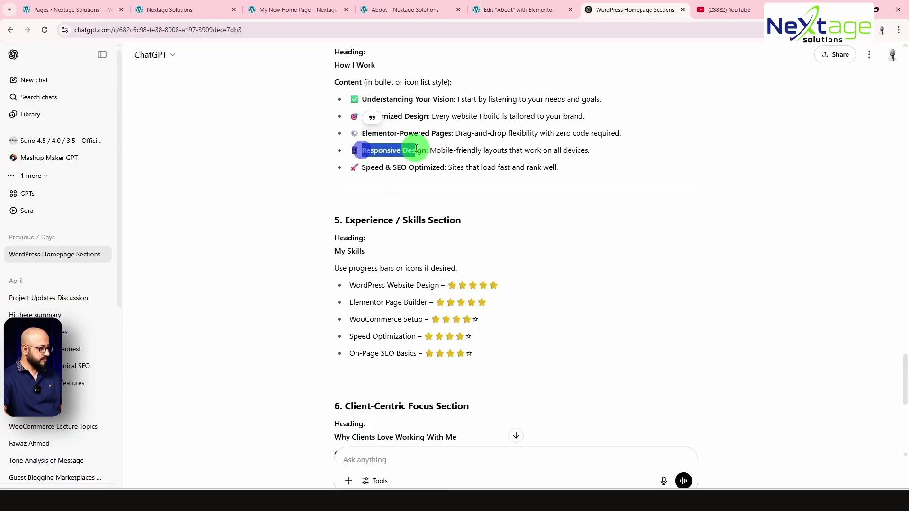
key("ctrl+c")
key("ctrl+shift+Tab")
left_click(254, 385)
triple_click(30, 300)
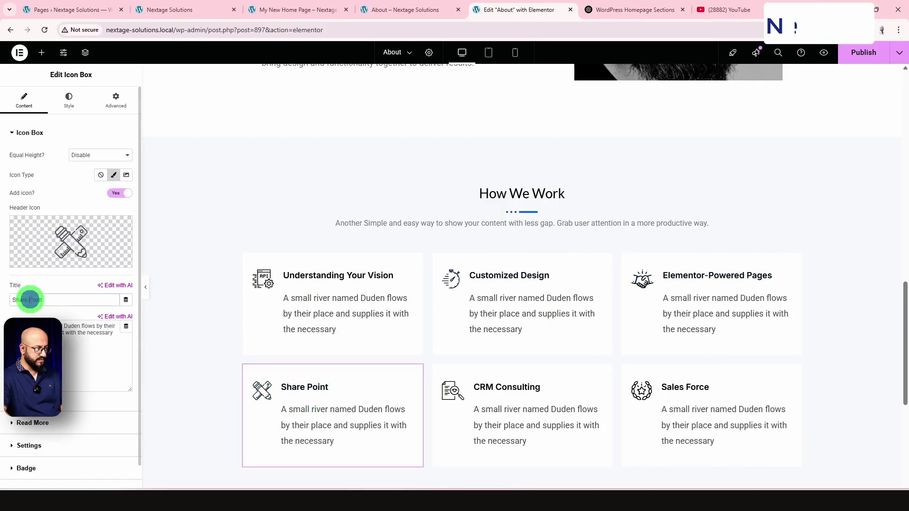
key("ctrl+v")
Step: Replace the "CRM Consulting" icon box title with "Speed & SEO Optimized" copied from the ChatGPT list
key("ctrl+Tab")
left_click_drag(363, 168, 441, 168)
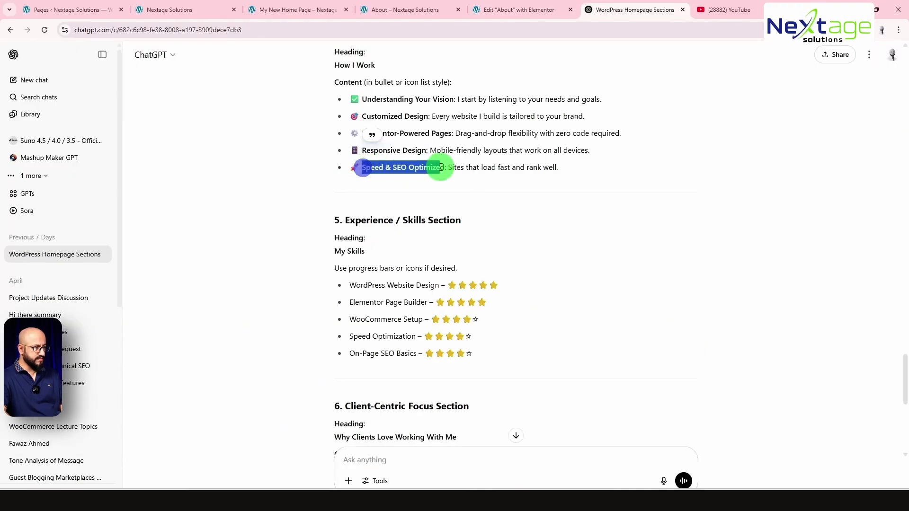
key("ctrl+c")
key("ctrl+shift+Tab")
left_click(509, 388)
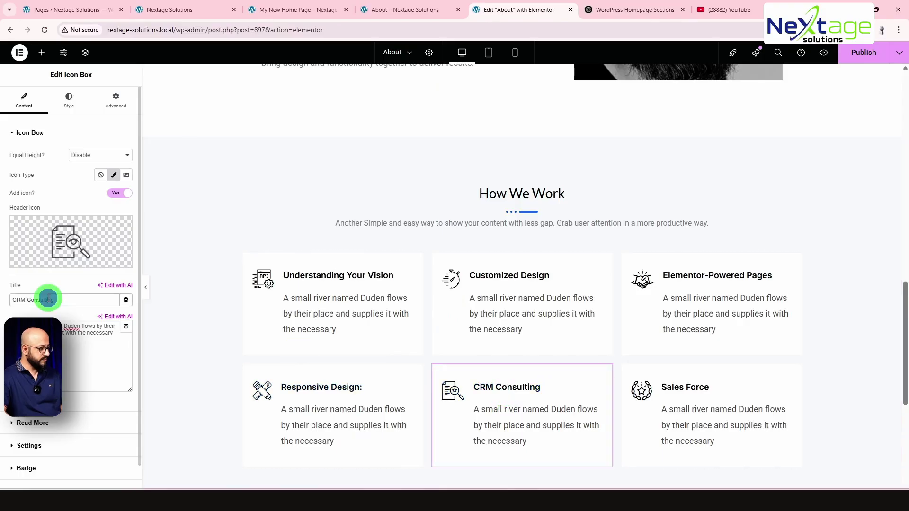
triple_click(47, 300)
key("ctrl+v")
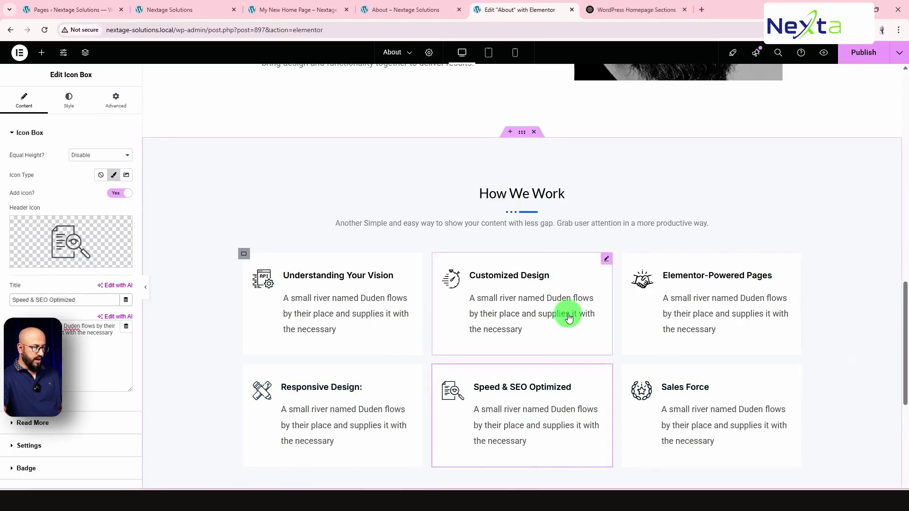
Step: Delete the unused "Sales Force" icon box from the How We Work section
scroll(732, 338, "down", 1)
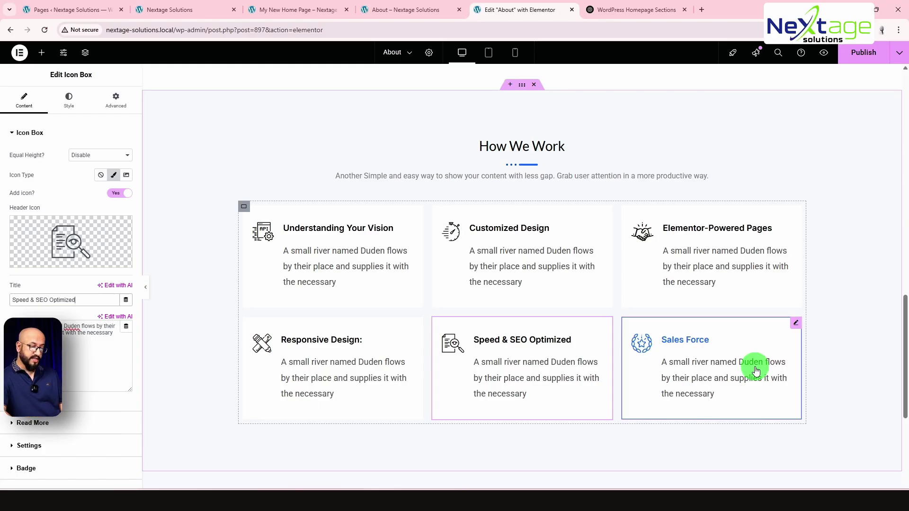
left_click(798, 327)
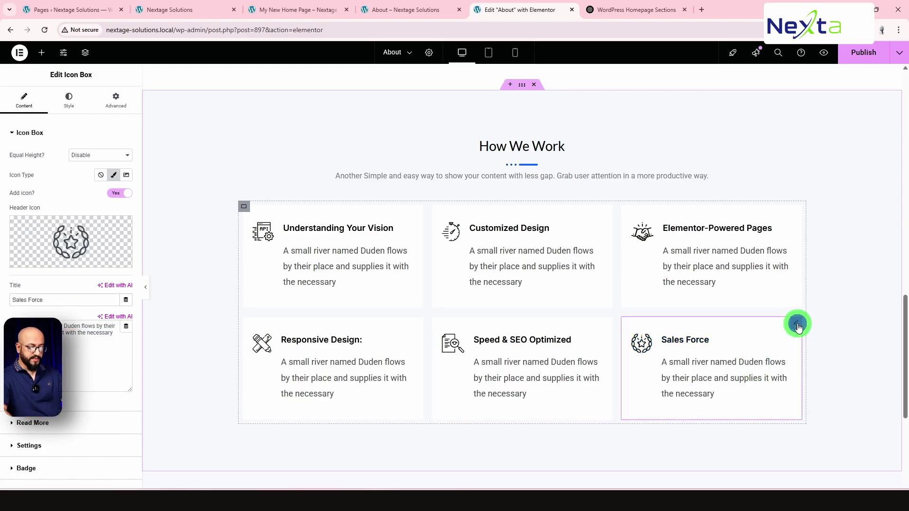
key("Delete")
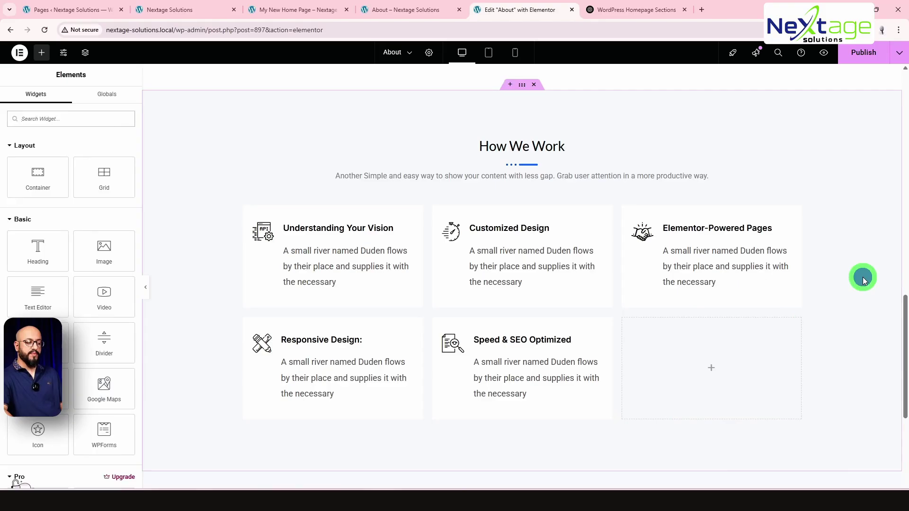
scroll(597, 328, "up", 15)
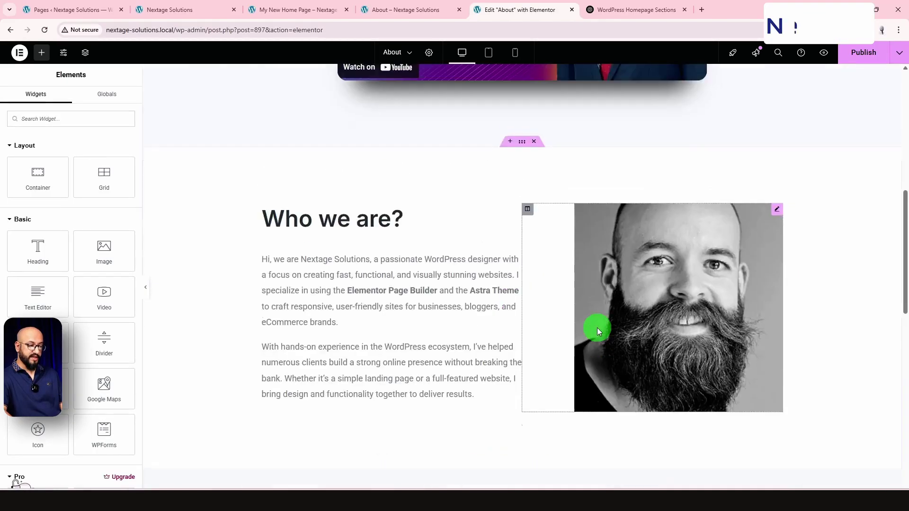
scroll(601, 328, "down", 15)
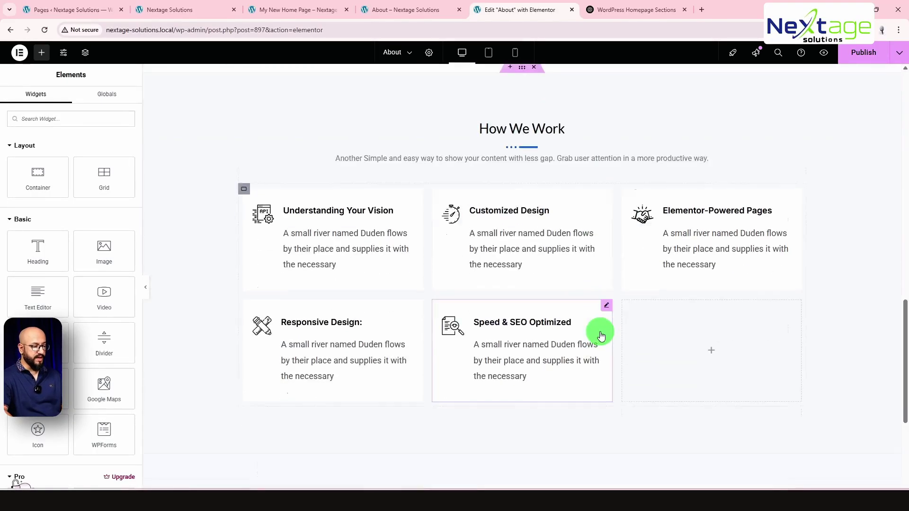
Step: Check ChatGPT's Experience / Skills Section and add an empty flexbox container below the How We Work section
key("ctrl+Tab")
scroll(567, 269, "down", 3)
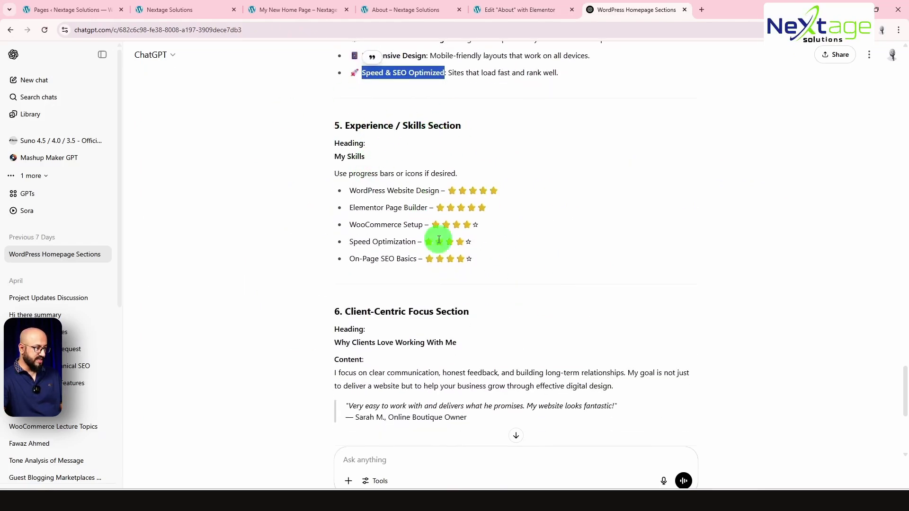
key("ctrl+shift+Tab")
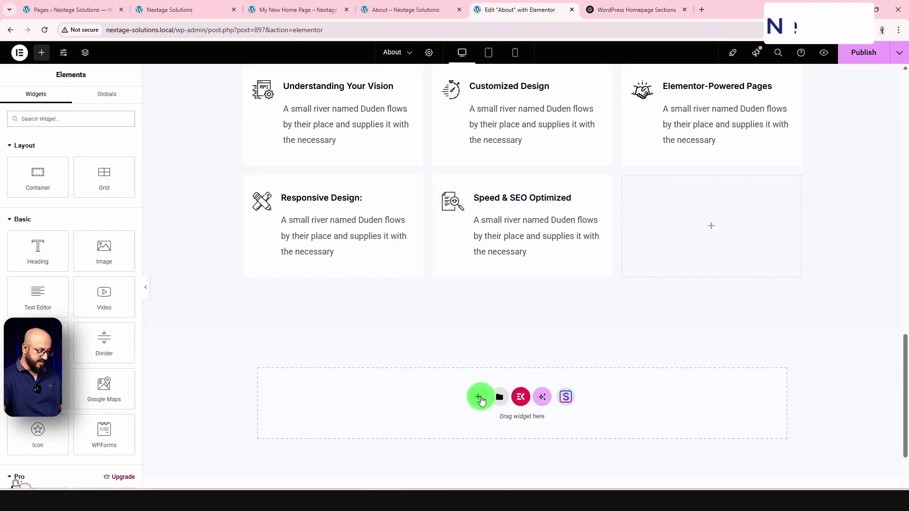
left_click(480, 398)
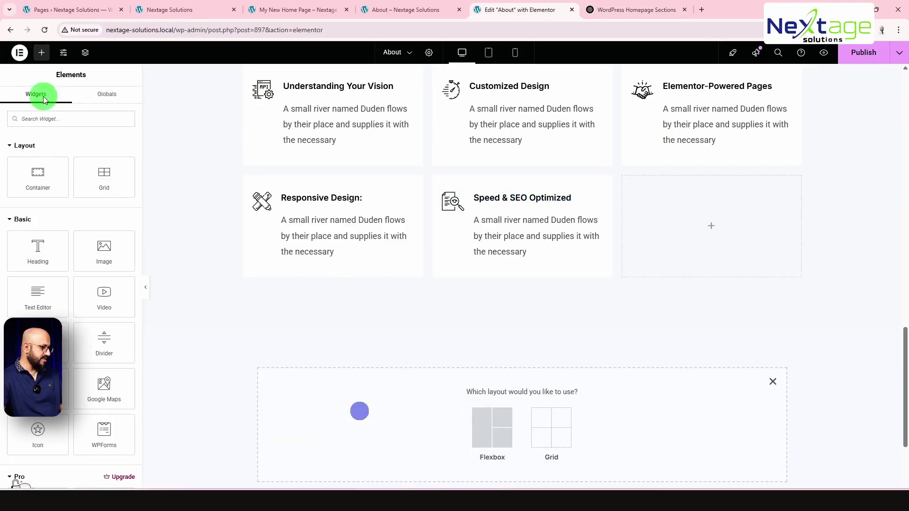
left_click_drag(43, 185, 438, 407)
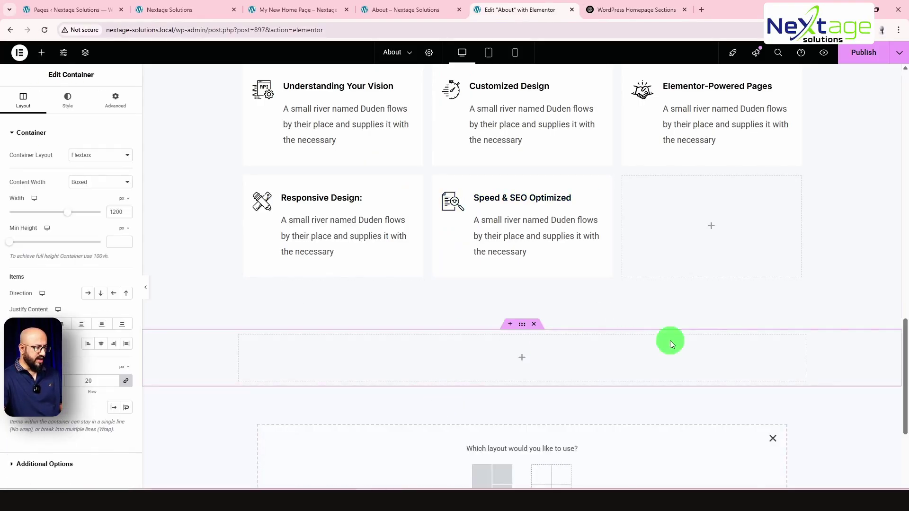
key("ctrl+Tab")
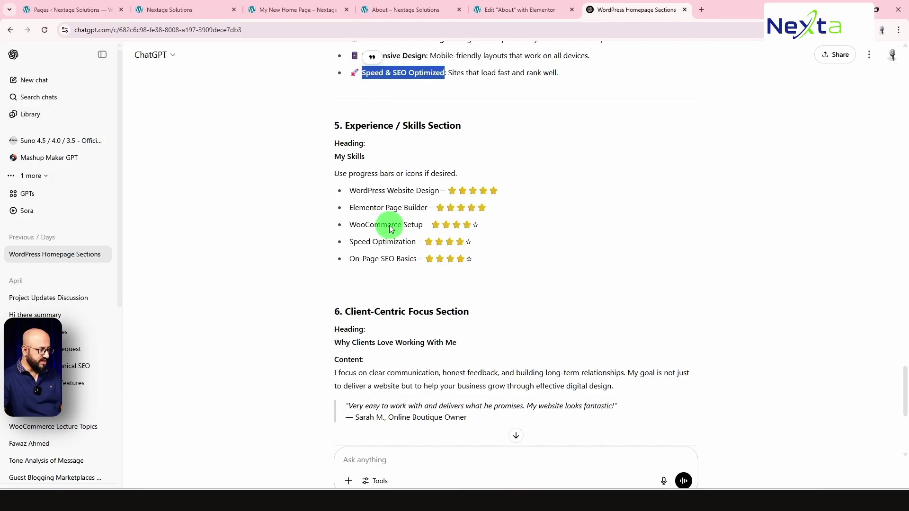
key("ctrl+shift+Tab")
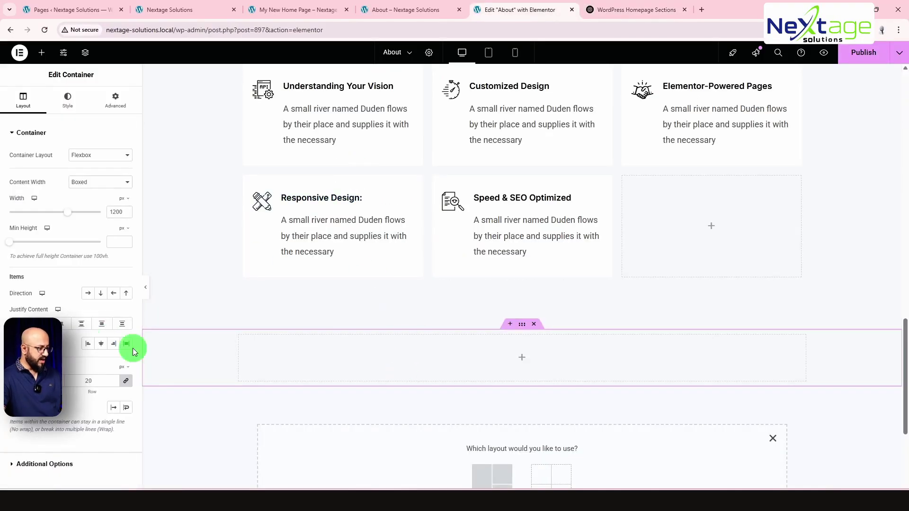
Step: Add a Heading widget to the new container with the title "Our Expertise"
left_click(39, 59)
left_click_drag(45, 251, 383, 355)
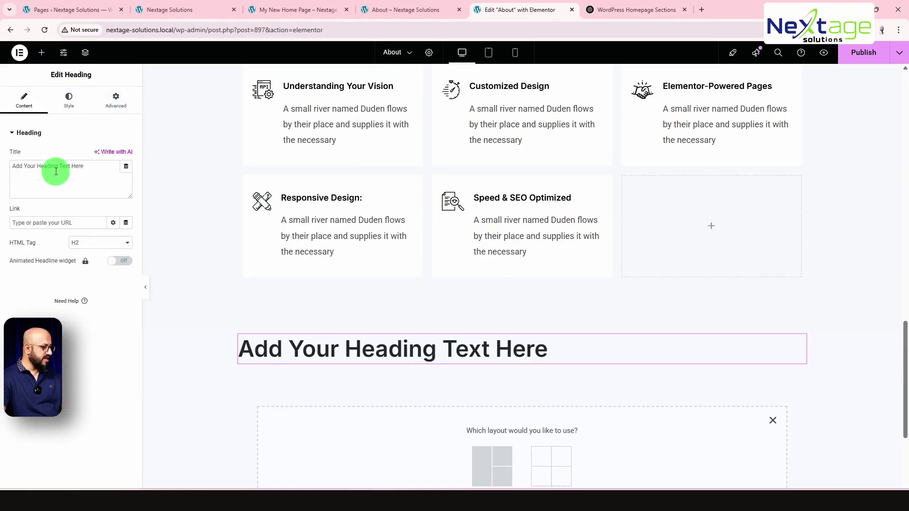
type("Our Expertise")
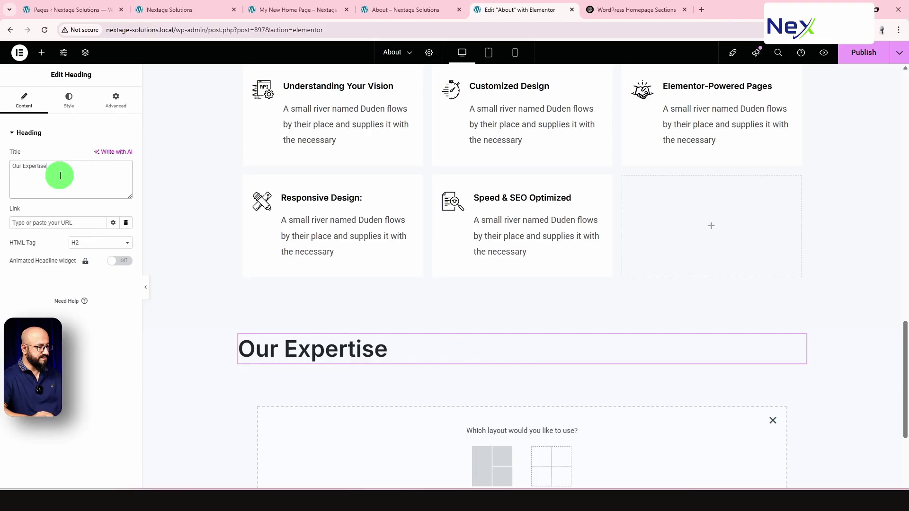
Step: Select "WordPress Website Design" in ChatGPT's skills list, and add the ElementsKit Progress Bar widget below the "Our Expertise" heading
key("ctrl+Tab")
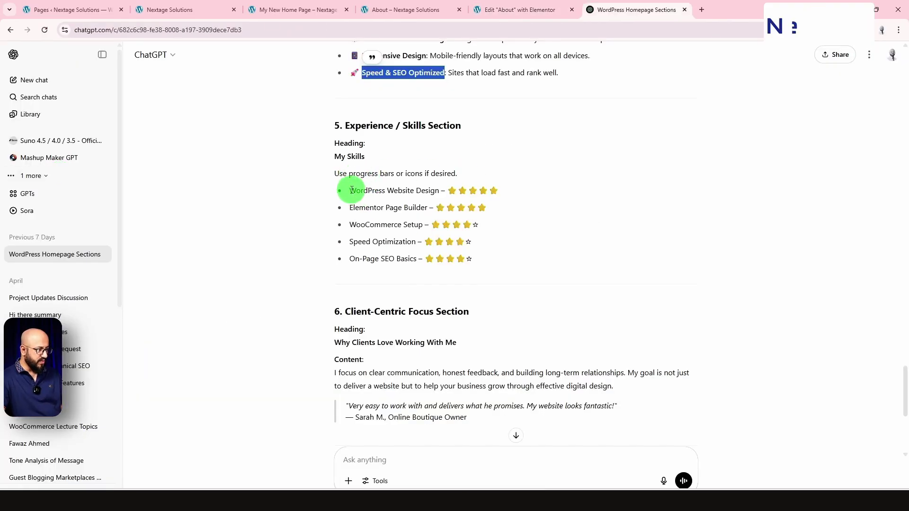
left_click_drag(351, 190, 423, 190)
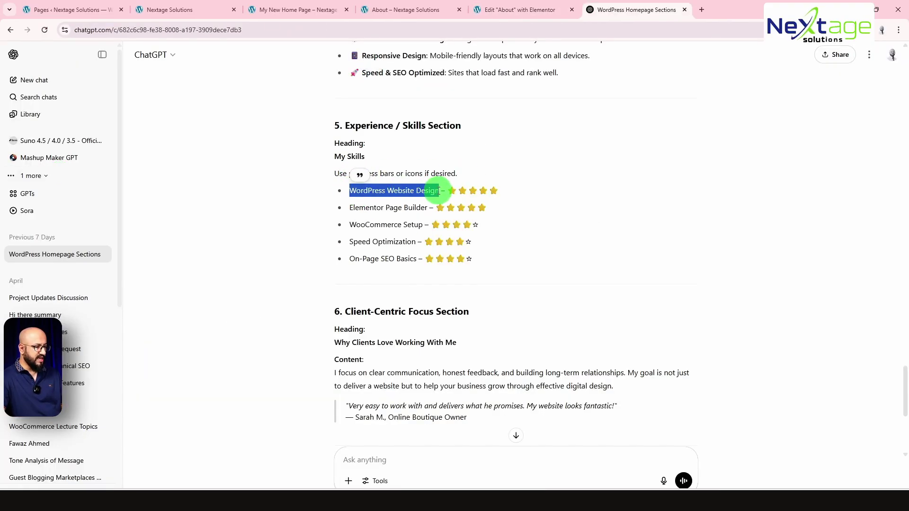
key("ctrl+shift+Tab")
left_click(41, 62)
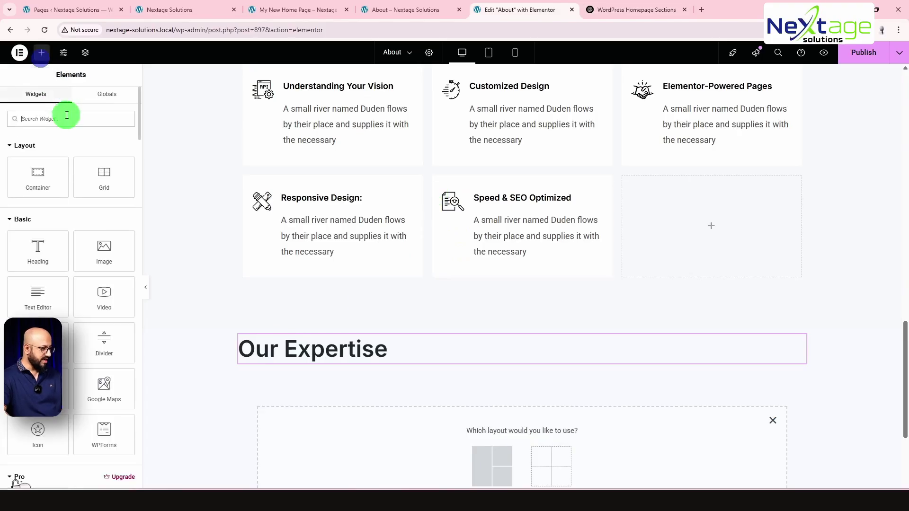
type("progress")
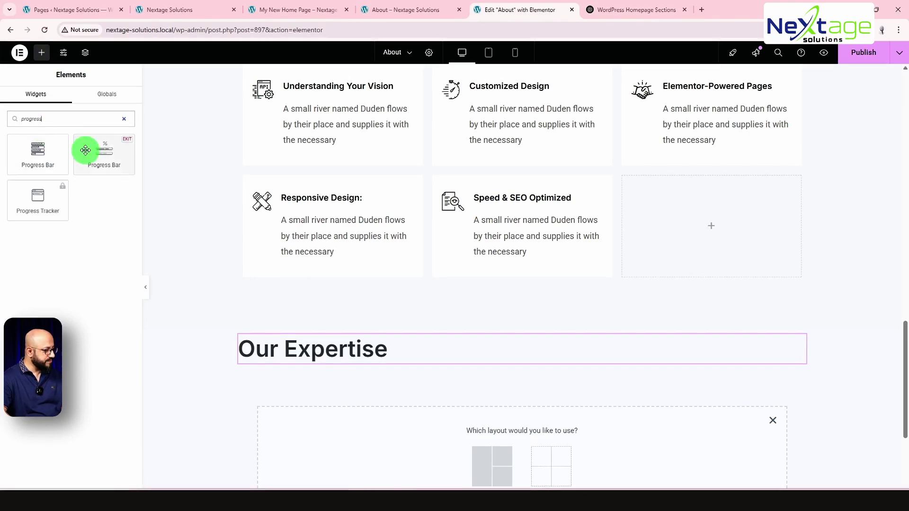
left_click_drag(102, 155, 429, 360)
scroll(481, 388, "down", 2)
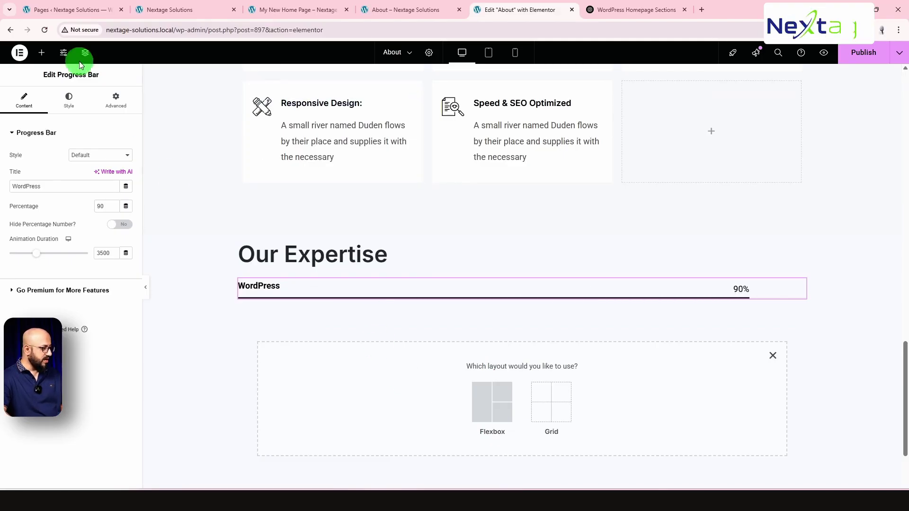
Step: Add a second ElementsKit Progress Bar widget below the existing WordPress progress bar
left_click(42, 53)
left_click(68, 113)
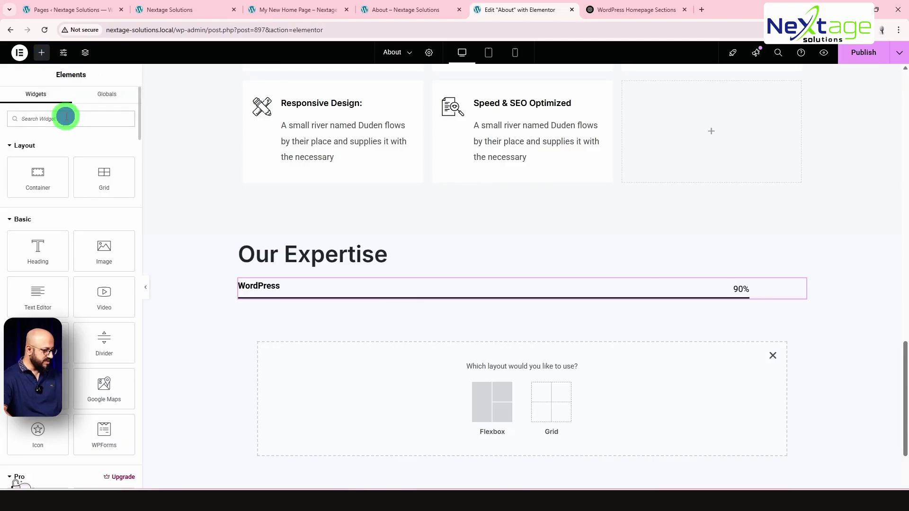
type("progres")
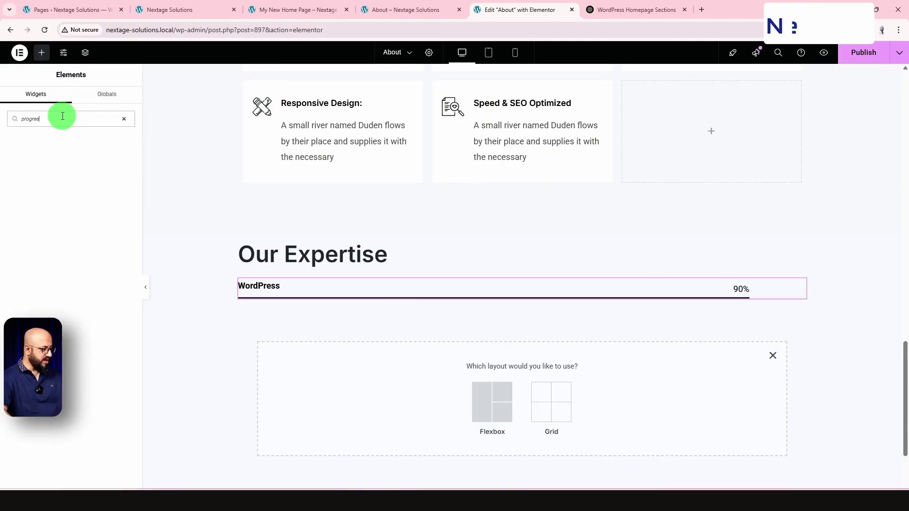
key("BackSpace")
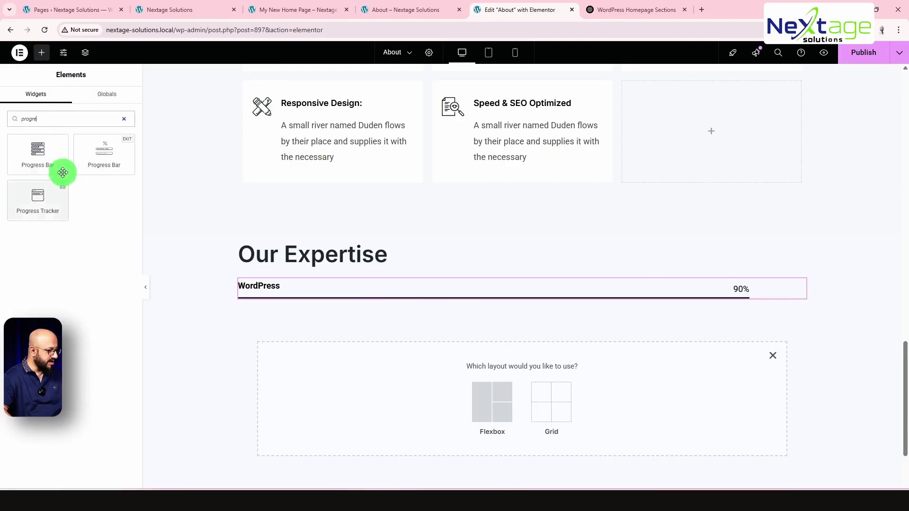
left_click_drag(113, 142, 300, 294)
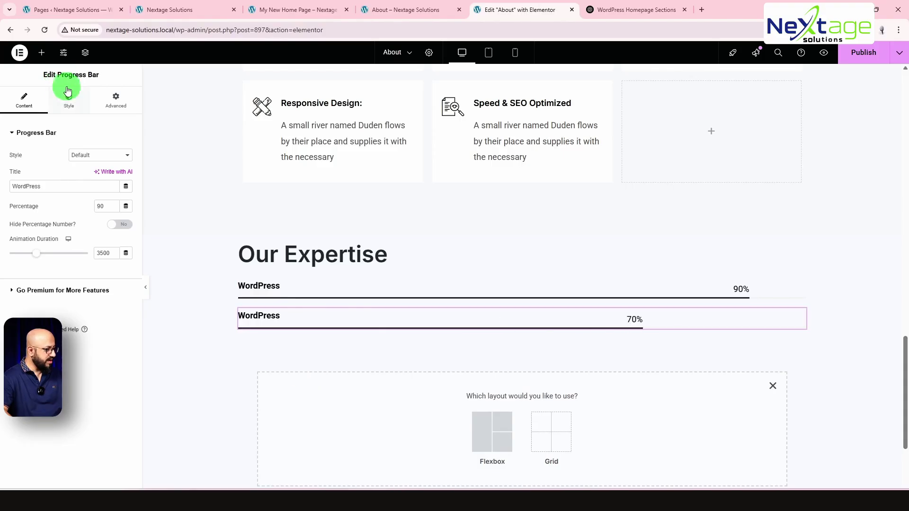
Step: Add Elementor's own Progress Bar widget below the two WordPress progress bars in the Our Expertise container
left_click(46, 62)
left_click(80, 116)
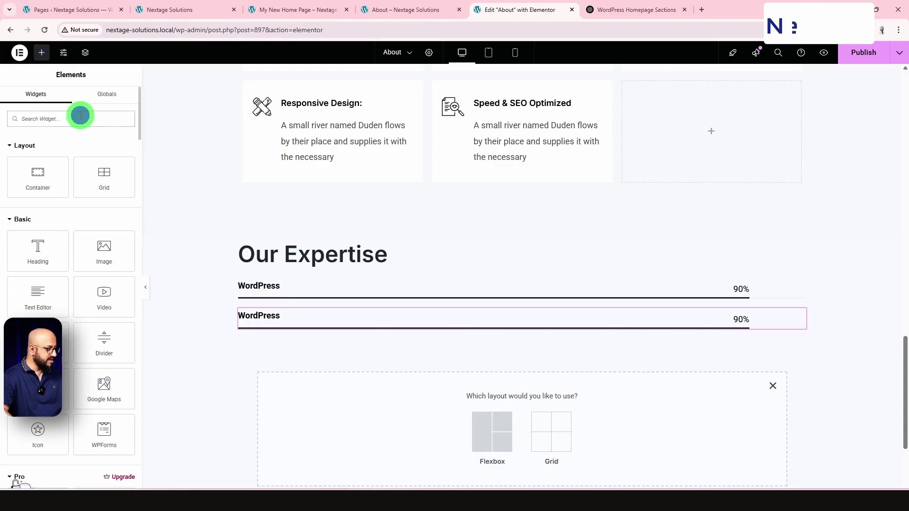
type("progree")
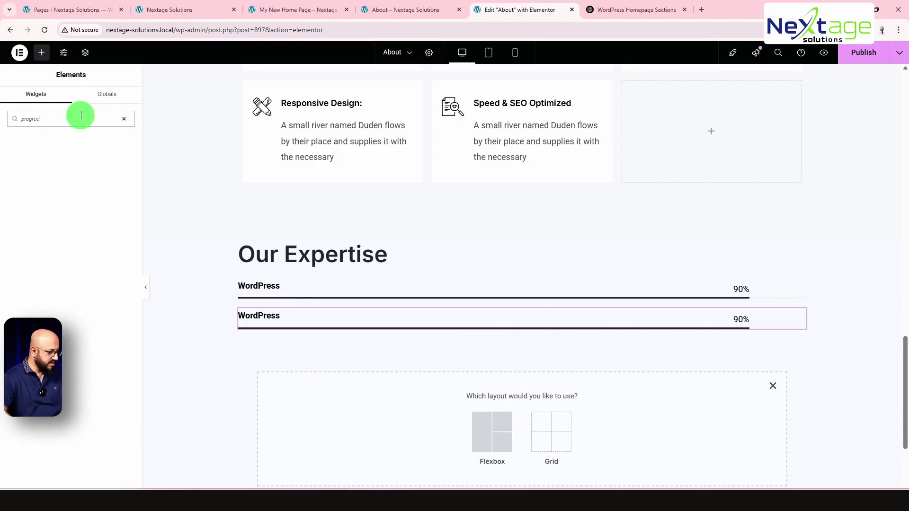
key("BackSpace")
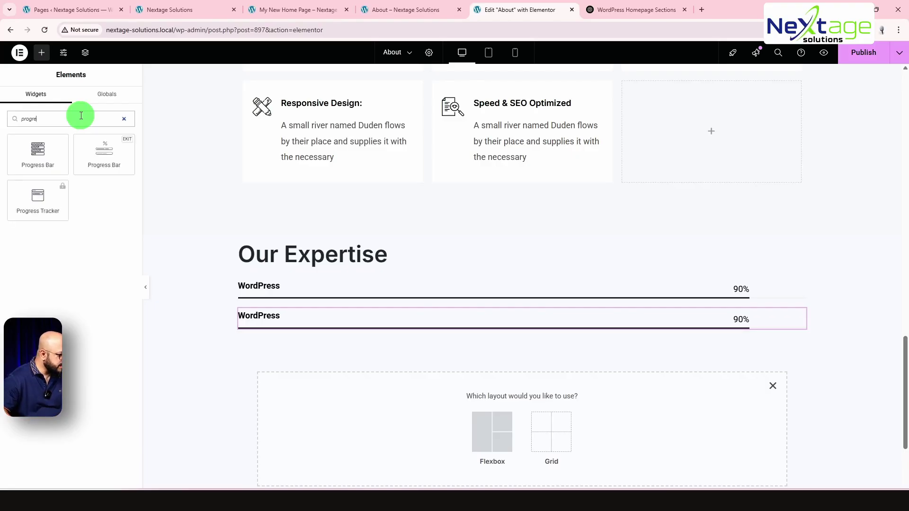
left_click_drag(35, 148, 415, 332)
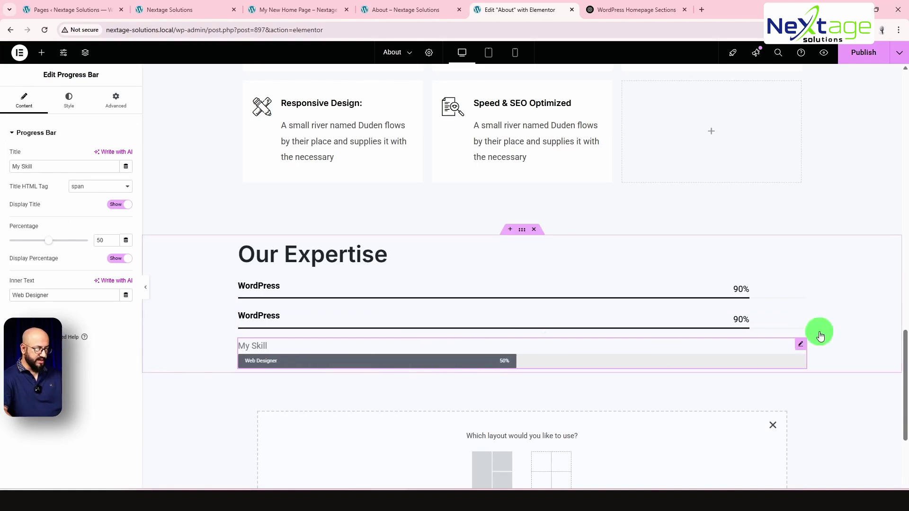
Step: Delete both ElementsKit progress bars titled WordPress from the Our Expertise container
left_click(799, 313)
key("Delete")
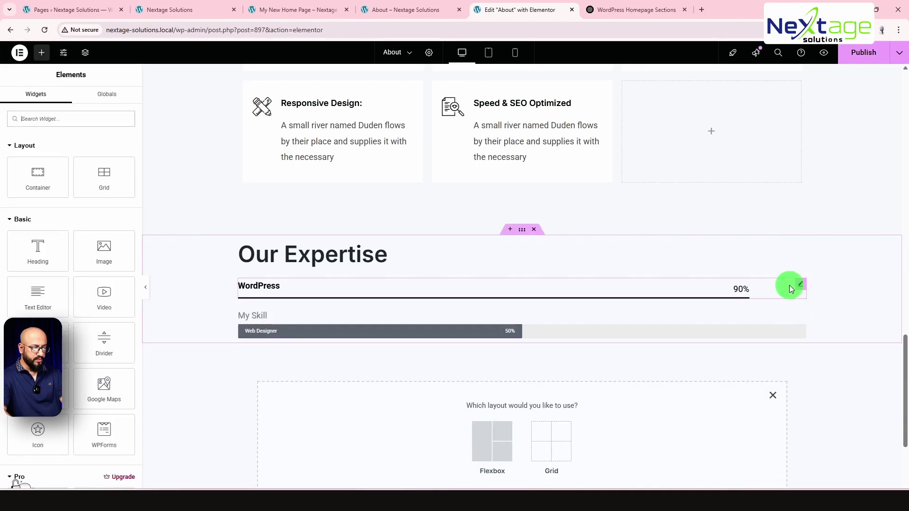
left_click(799, 286)
key("Delete")
Step: Set the remaining progress bar's title to "WordPress Website Design" from ChatGPT's skills list and clear its inner text
left_click(383, 284)
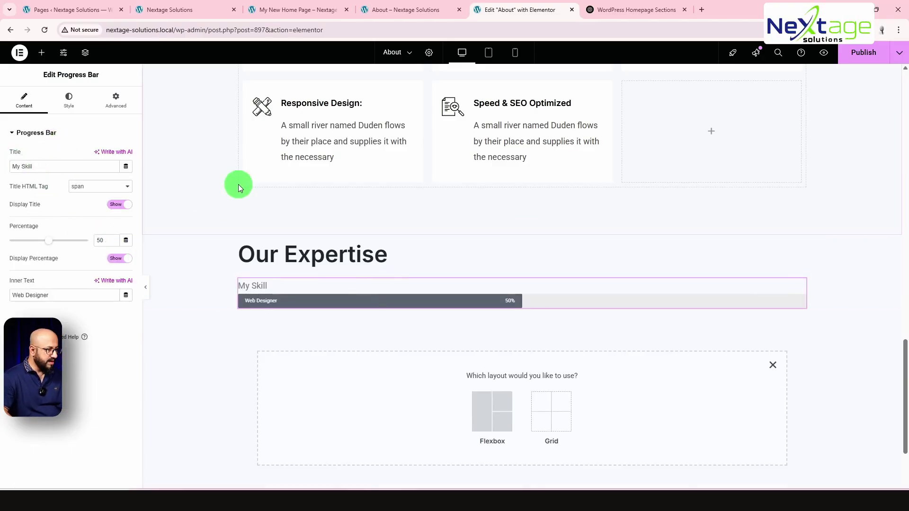
key("ctrl+Tab")
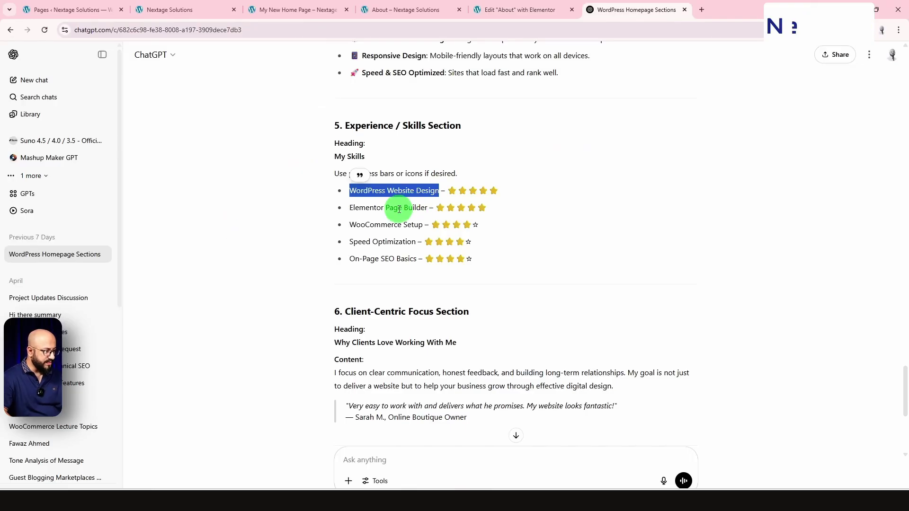
key("ctrl+shift+Tab")
left_click_drag(40, 166, 1, 150)
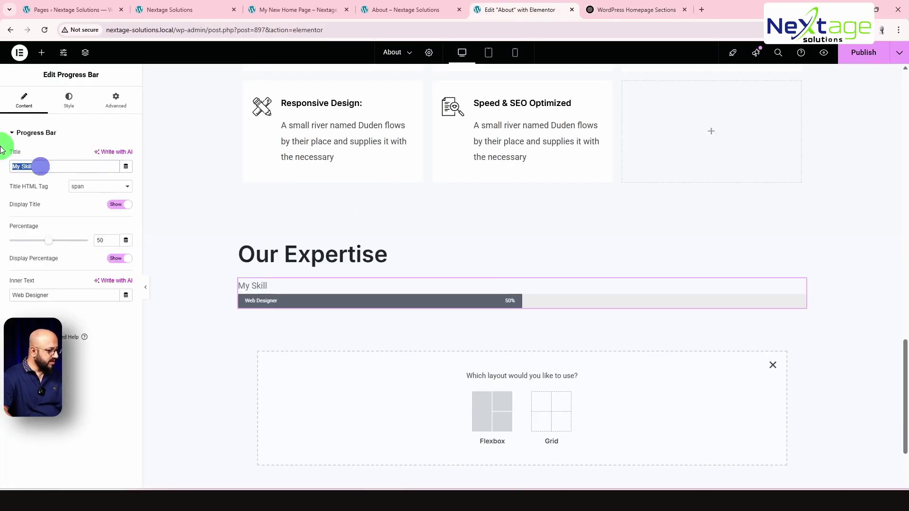
type("WordPress Website Design")
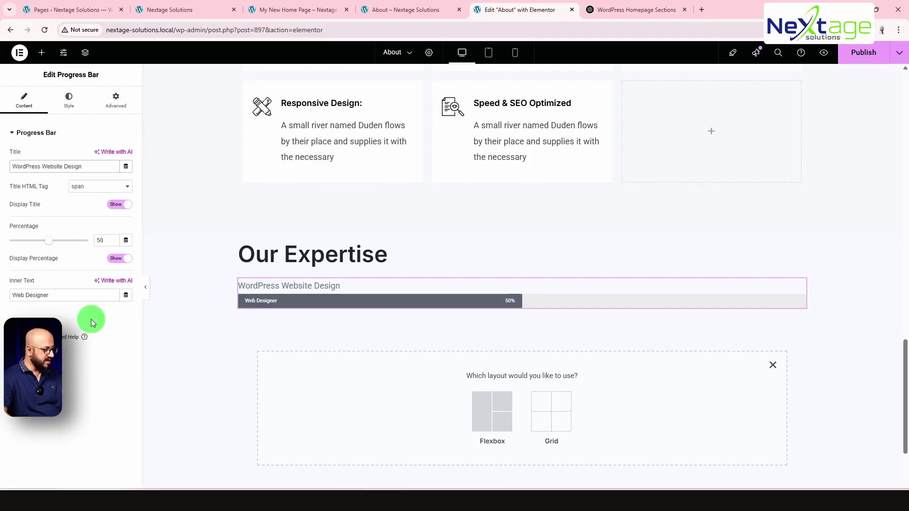
left_click(61, 297)
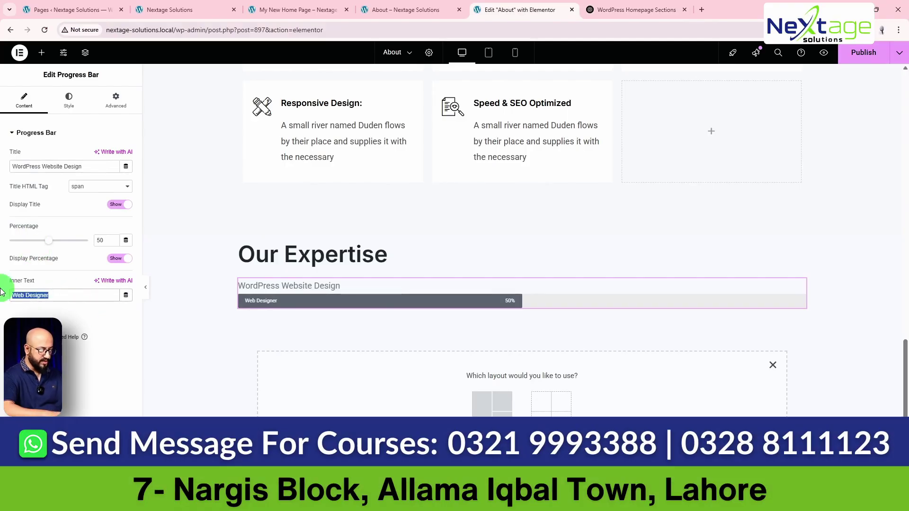
key("BackSpace")
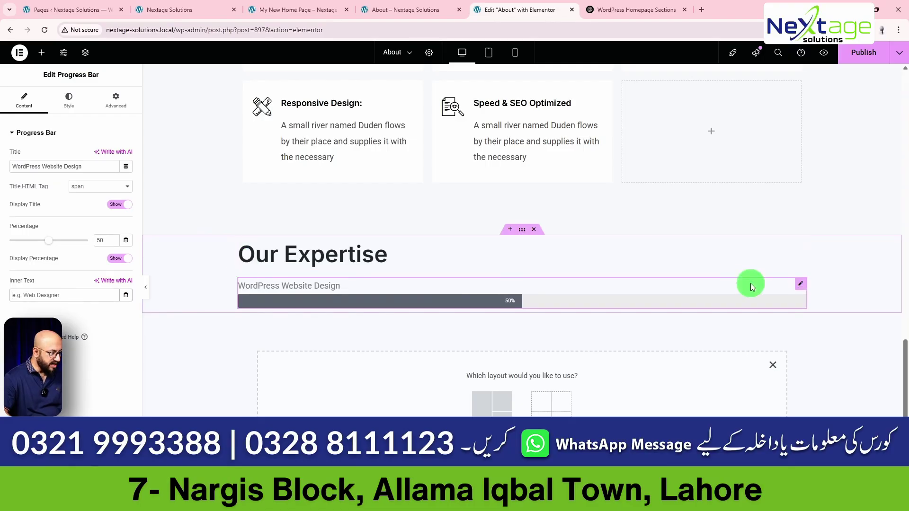
Step: Duplicate the WordPress Website Design progress bar three times
key("ctrl+d")
key("ctrl+d")
key("ctrl+d")
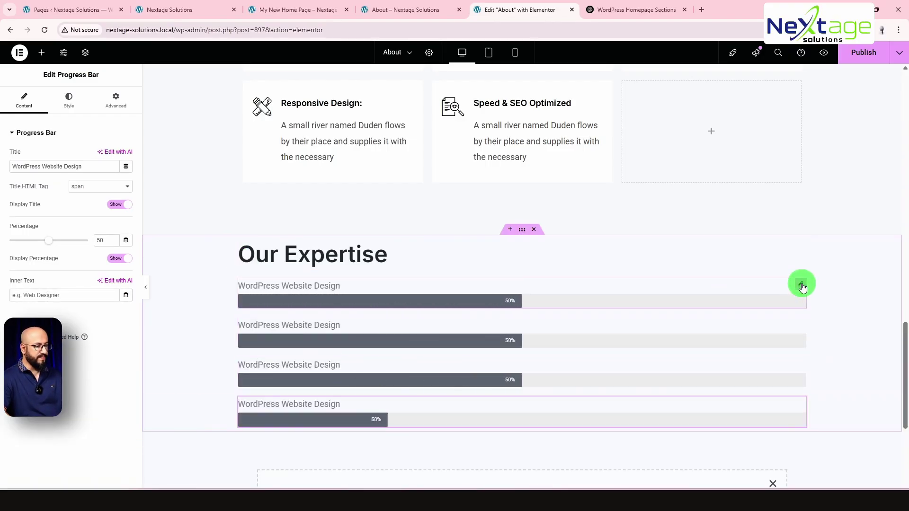
Step: Copy "Elementor Page Builder" from ChatGPT's skills list and use it as the second progress bar's title
key("ctrl+Tab")
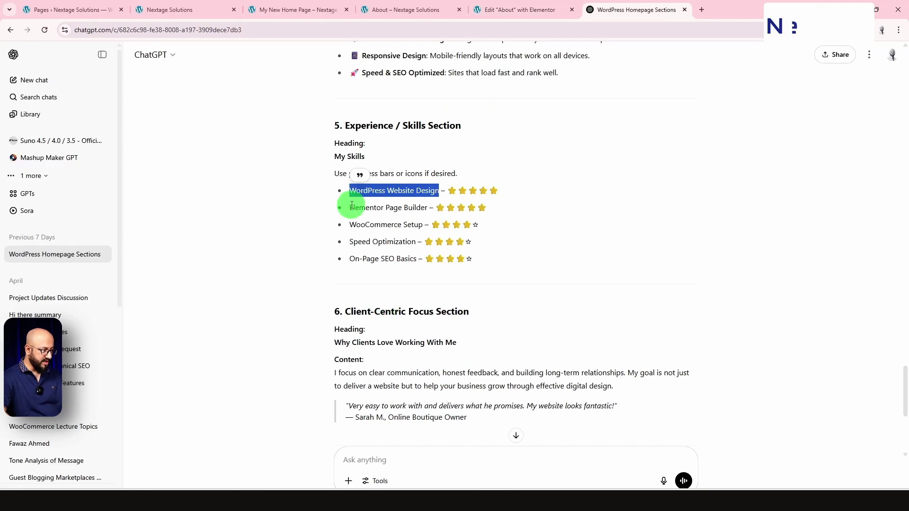
left_click_drag(351, 205, 422, 209)
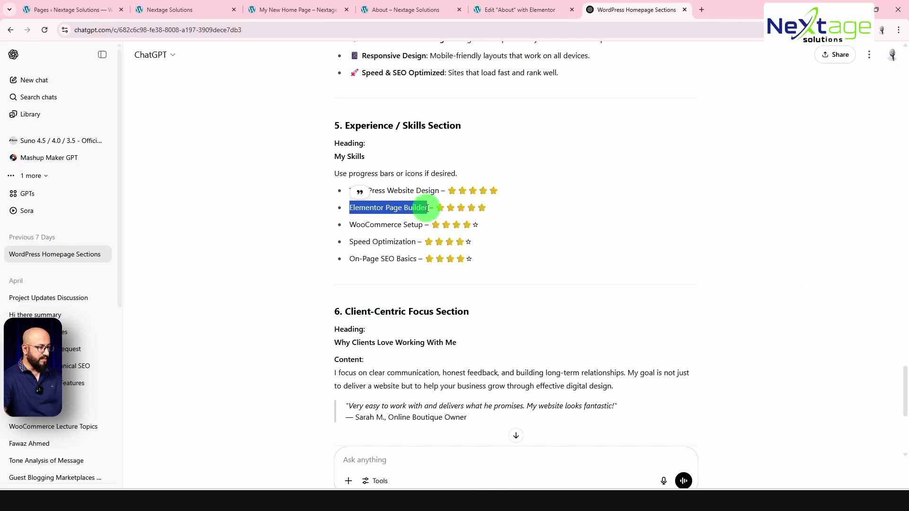
key("ctrl+shift+Tab")
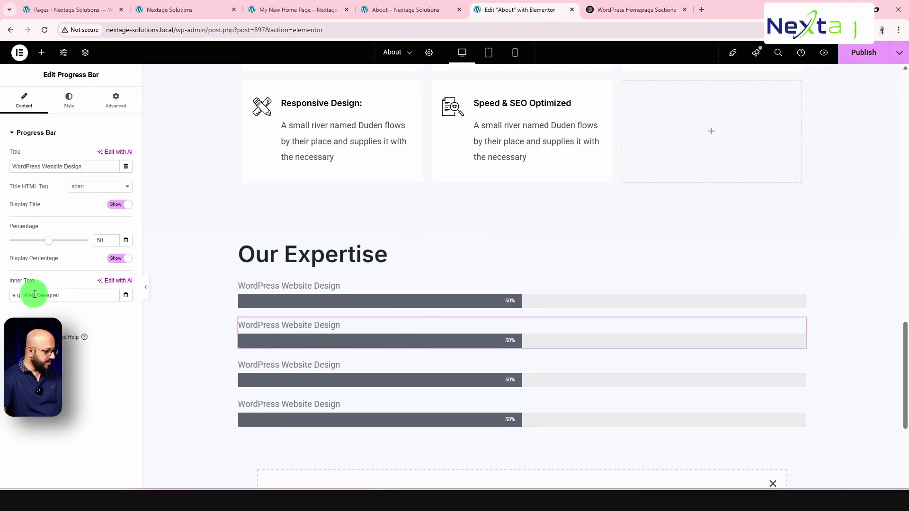
type("Elementor Page Builder")
Step: Copy "WooCommerce Setup" from ChatGPT's skills list and replace the third progress bar's title with it
key("ctrl+Tab")
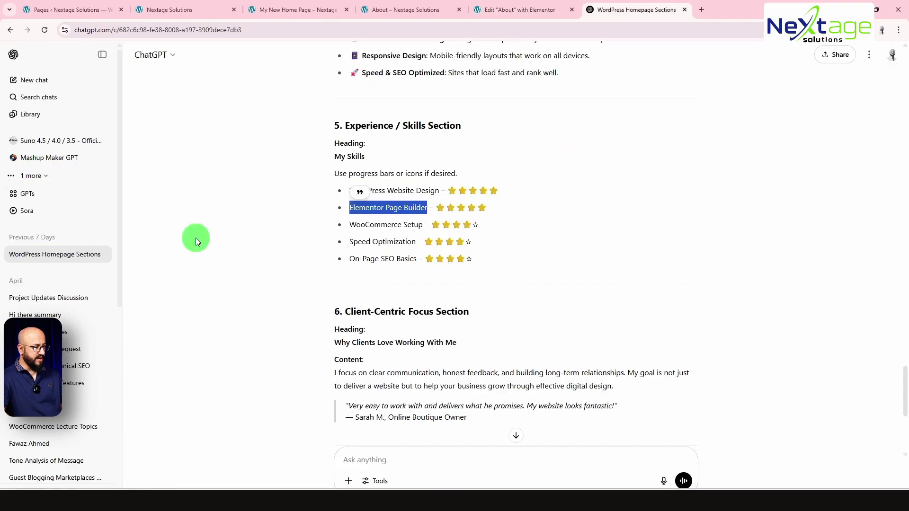
left_click_drag(351, 224, 416, 222)
key("ctrl+c")
key("ctrl+shift+Tab")
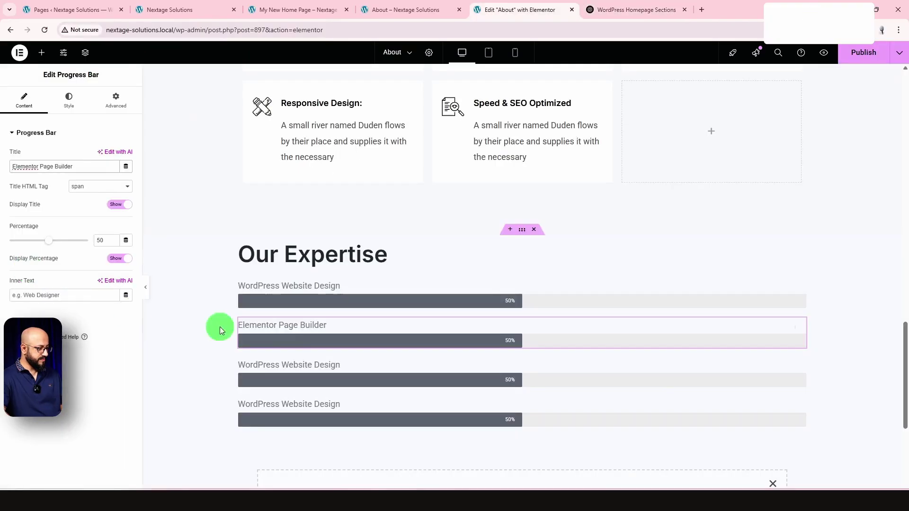
left_click(298, 370)
left_click(46, 167)
key("ctrl+a")
key("ctrl+v")
Step: Copy "Speed Optimization" from ChatGPT's skills list and replace the fourth progress bar's title with it
key("ctrl+Tab")
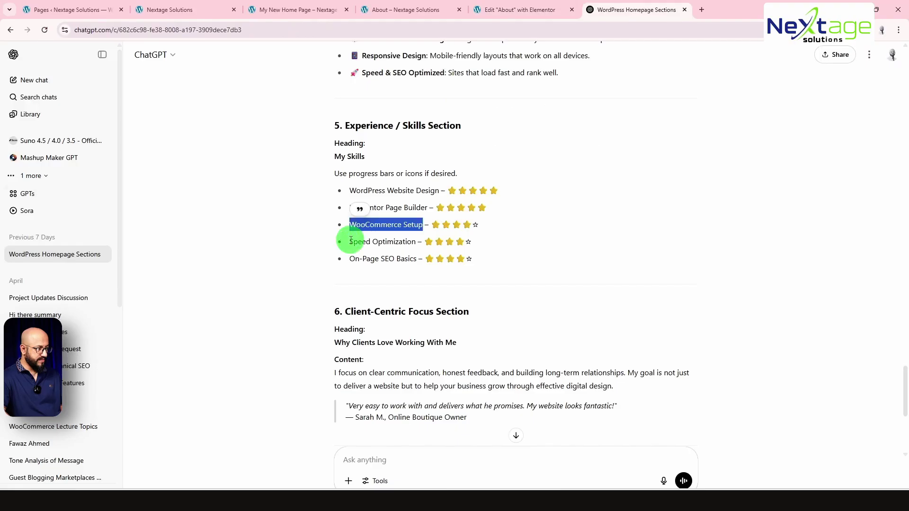
left_click_drag(350, 241, 421, 239)
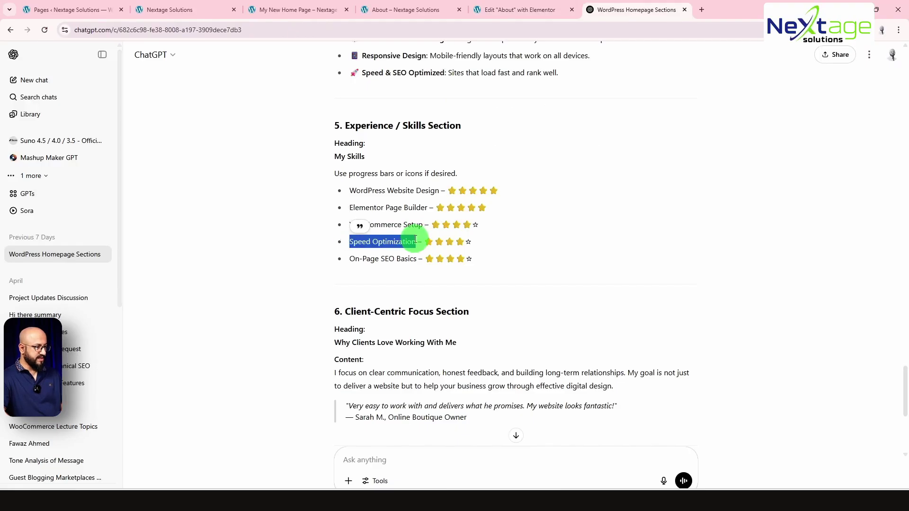
key("ctrl+c")
key("ctrl+shift+Tab")
left_click(290, 412)
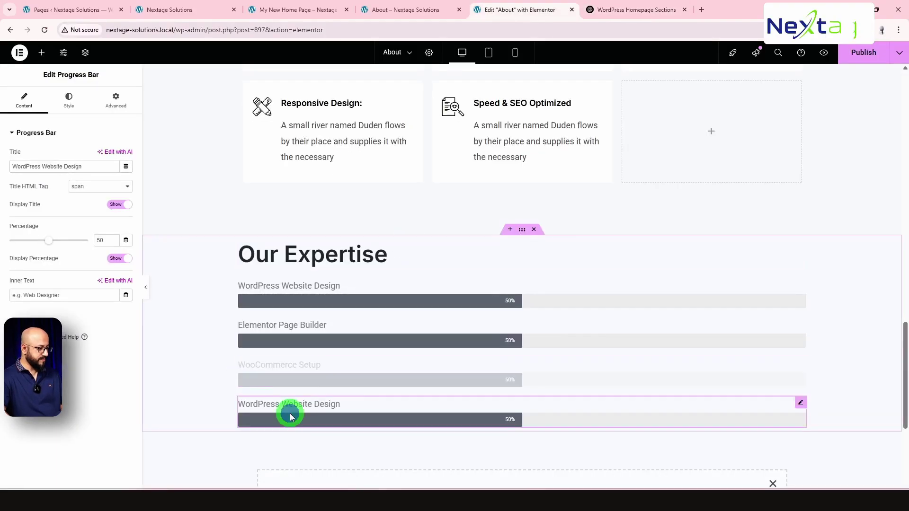
left_click(65, 165)
key("ctrl+v")
key("ctrl+a")
key("ctrl+v")
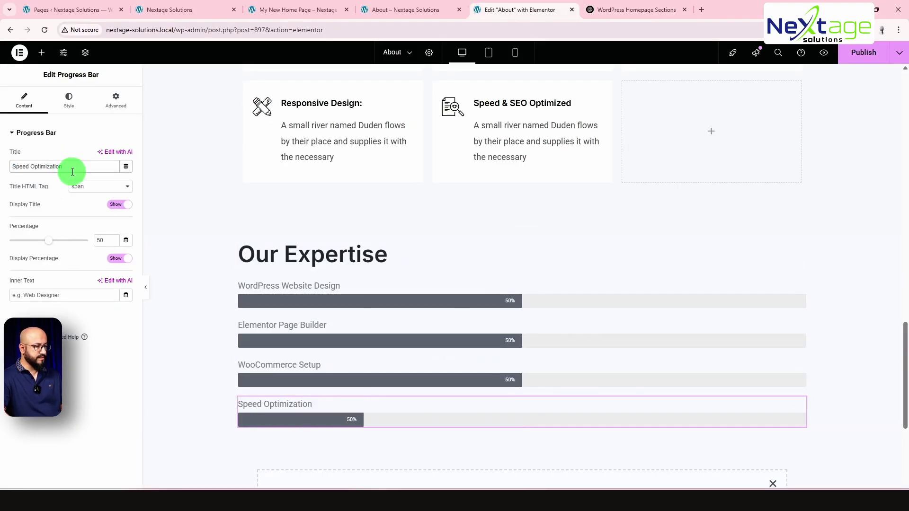
Step: Duplicate the Speed Optimization progress bar and title the copy "On-Page SEO Basics" from ChatGPT's skills list
key("ctrl+Tab")
left_click_drag(328, 258, 416, 257)
key("ctrl+c")
key("ctrl+shift+Tab")
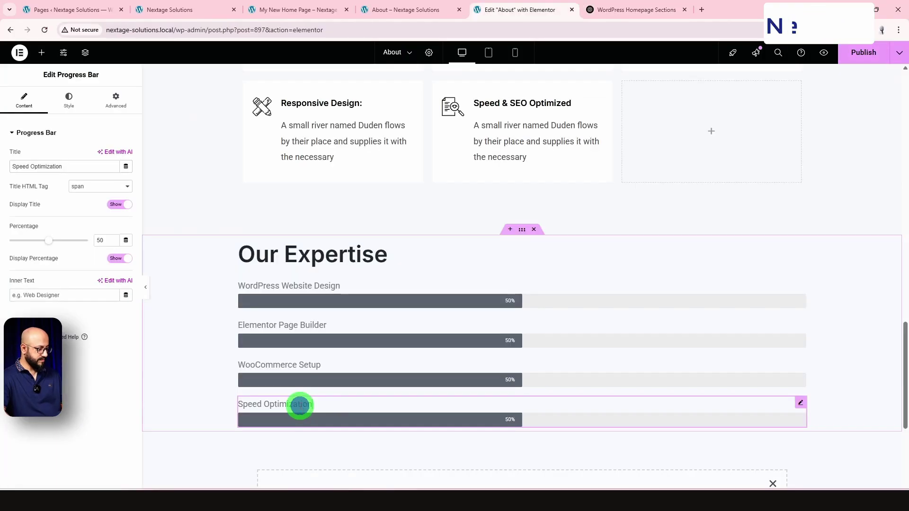
key("ctrl+d")
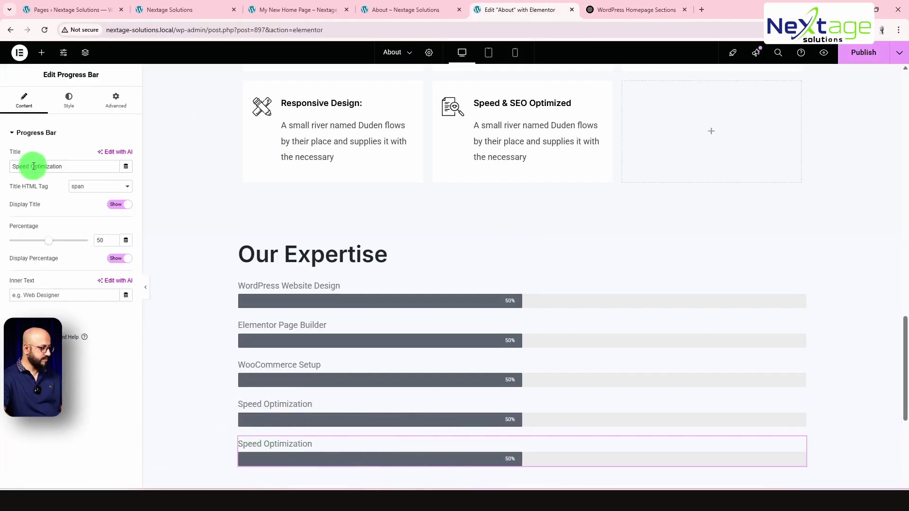
key("ctrl+v")
Step: Set the percentage of the WordPress Website Design bar to 97 and the Elementor Page Builder bar to 93
scroll(536, 266, "down", 1)
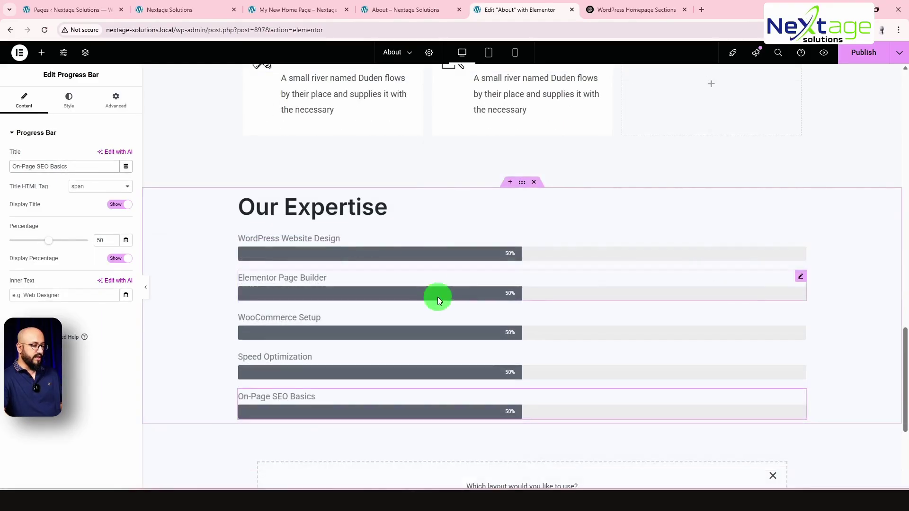
left_click(380, 248)
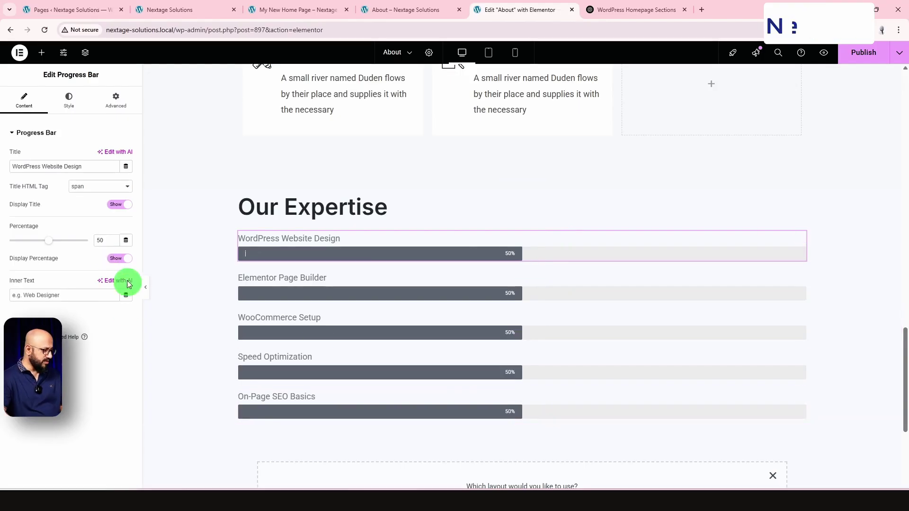
left_click_drag(47, 241, 81, 240)
left_click(329, 288)
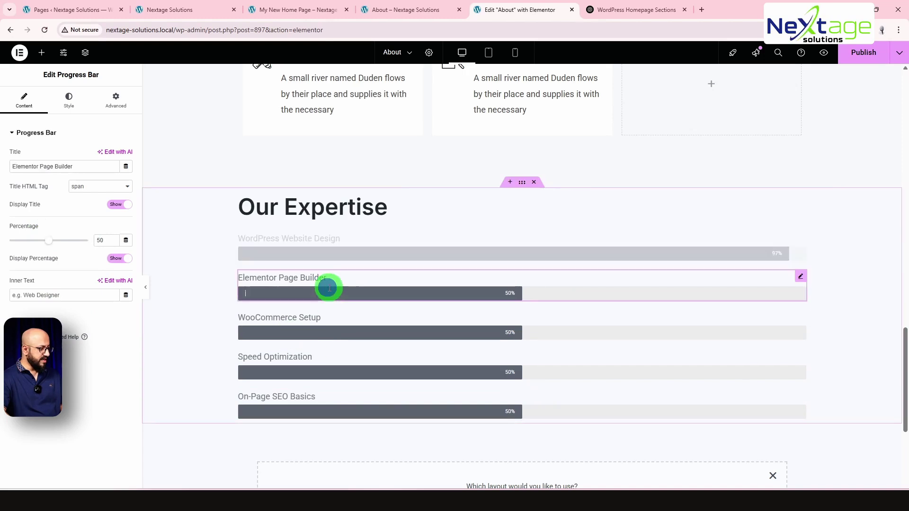
left_click_drag(51, 242, 83, 242)
Step: Set the percentages to 80 for WooCommerce Setup, 90 for Speed Optimization and 85 for On-Page SEO Basics
left_click(266, 318)
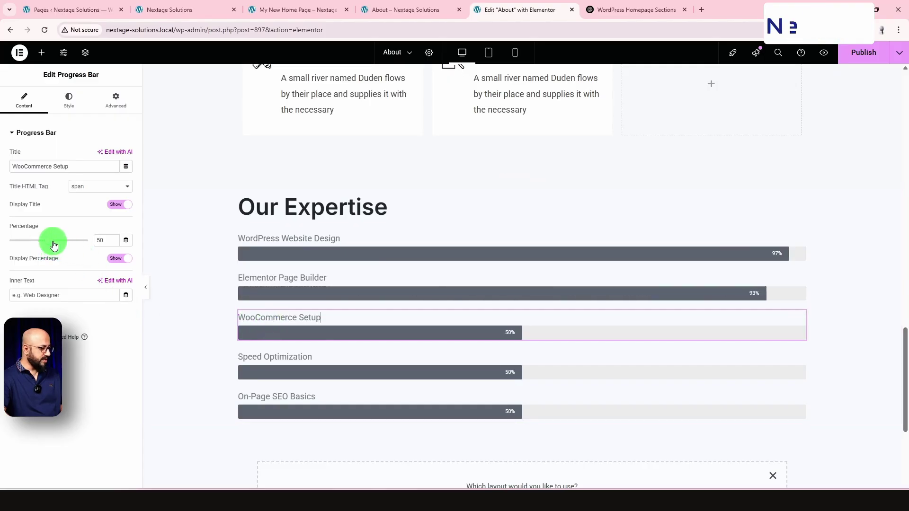
mouse_move(53, 245)
left_mouse_down()
mouse_move(79, 249)
mouse_move(71, 240)
mouse_move(81, 240)
mouse_move(65, 246)
left_mouse_up()
left_click(278, 359)
left_click(340, 403)
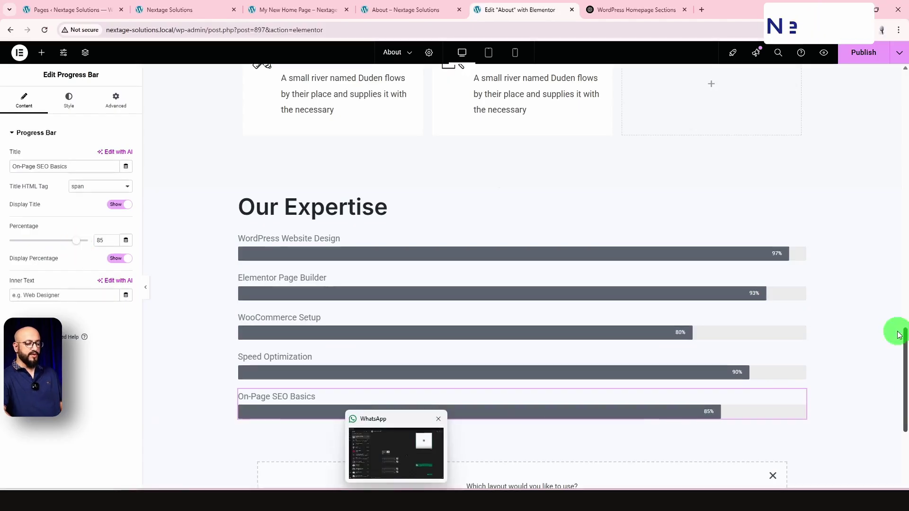
Step: Set the fill color of the WordPress Website Design progress bar to dark red
left_click(613, 256)
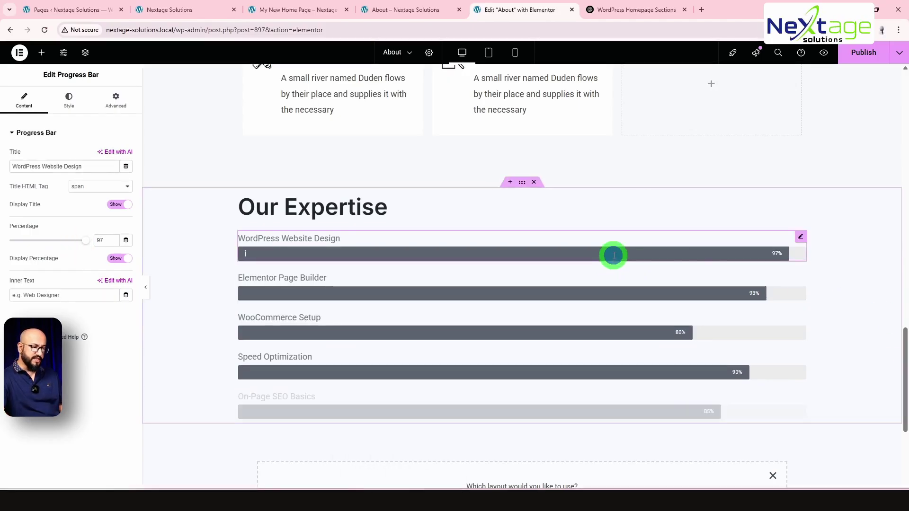
left_click(83, 111)
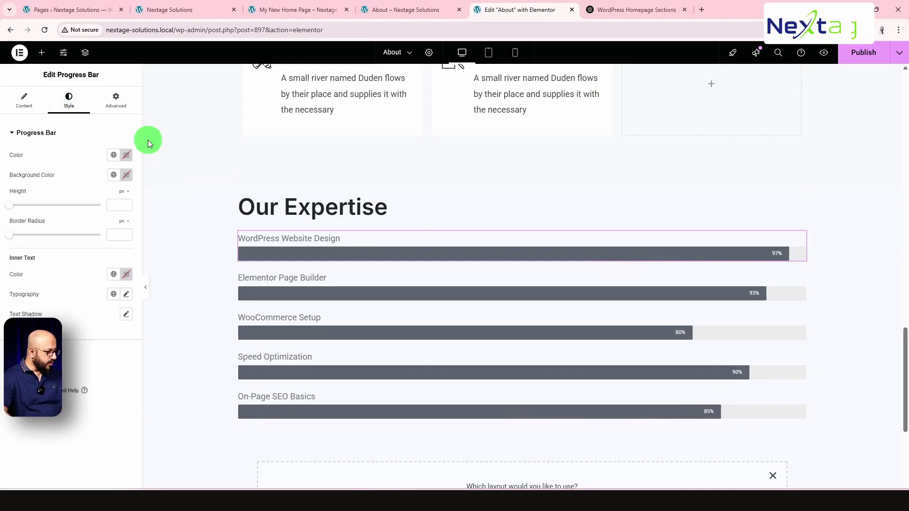
left_click(122, 158)
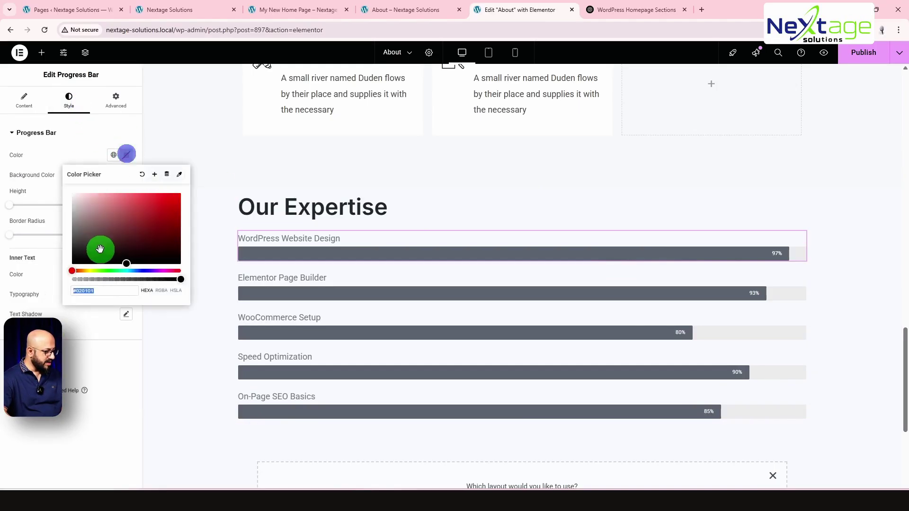
left_click_drag(156, 222, 210, 181)
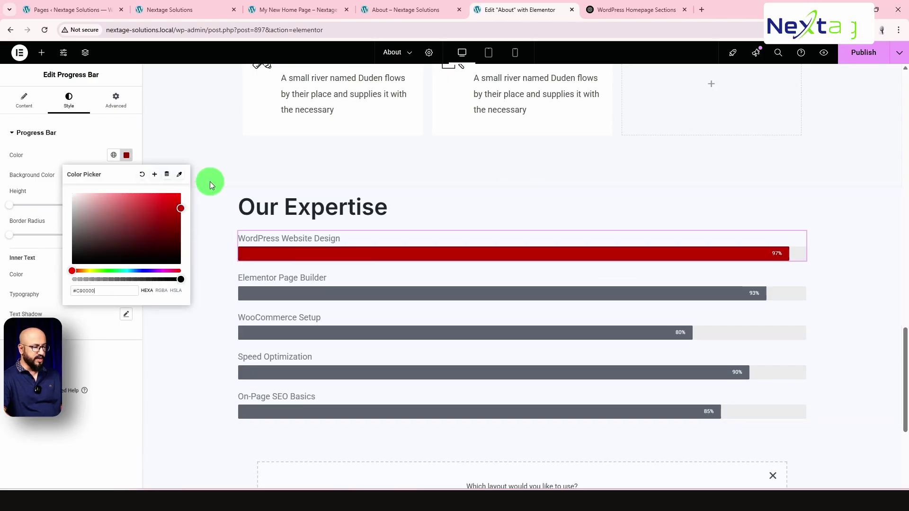
left_click(858, 240)
scroll(593, 269, "down", 1)
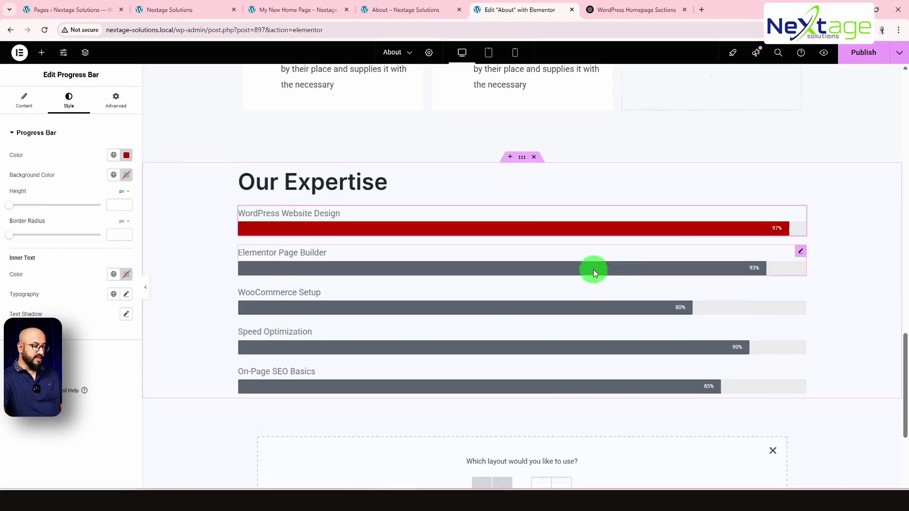
Step: Undo the last color changes on the WordPress Website Design progress bar
scroll(593, 269, "down", 1)
key("ctrl+z")
key("ctrl+z")
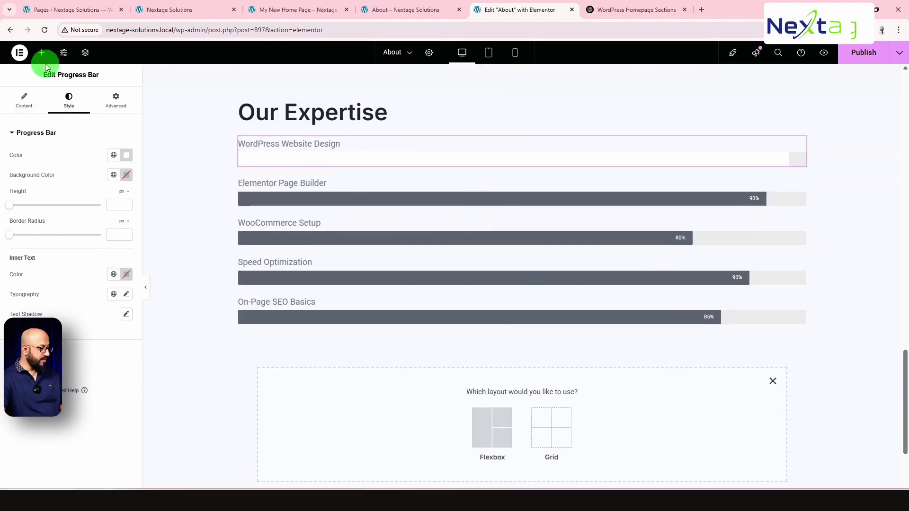
Step: Add an empty container directly below the On-Page SEO Basics progress bar
left_click(42, 53)
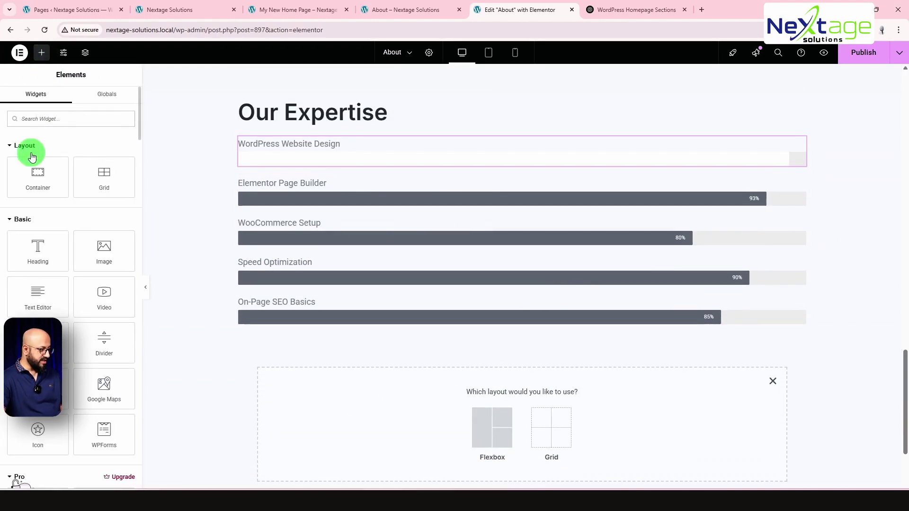
left_click_drag(32, 157, 408, 431)
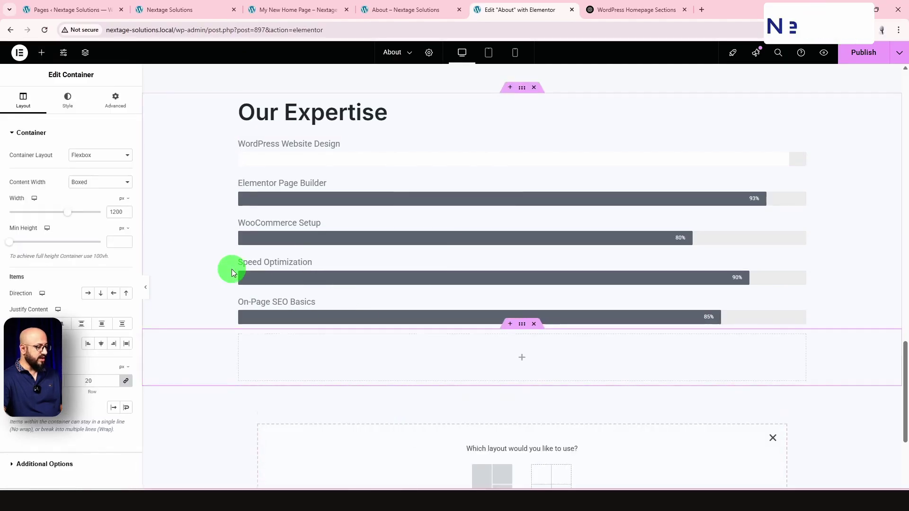
scroll(194, 340, "up", 2)
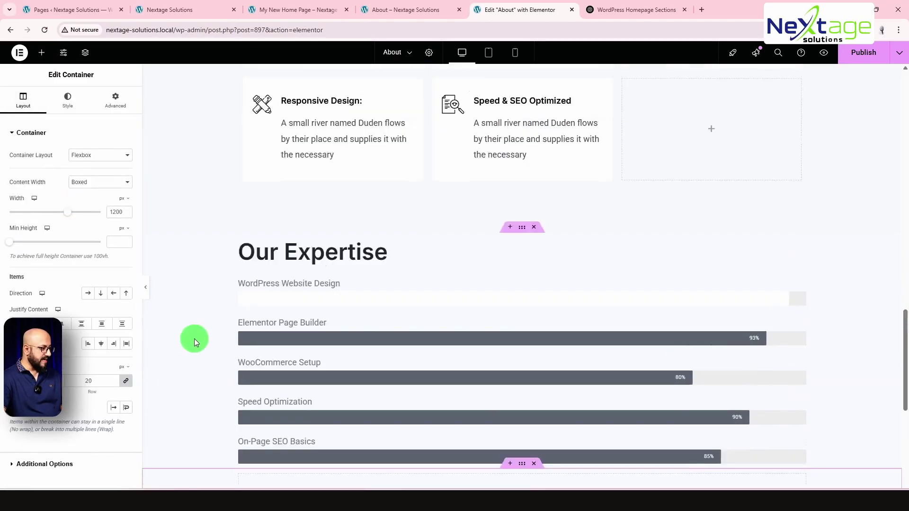
scroll(440, 401, "down", 5)
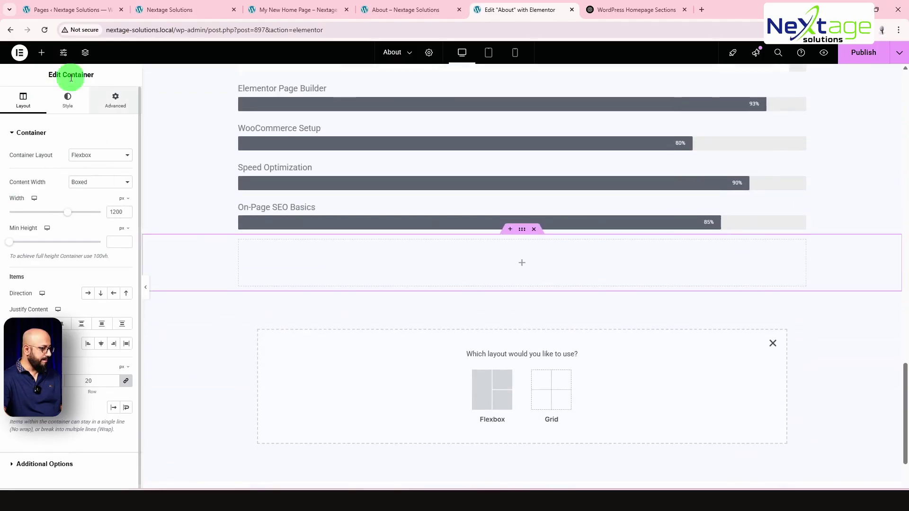
Step: Try a Rating widget with a rating scale of 9 in the new container, and delete that container
left_click(41, 52)
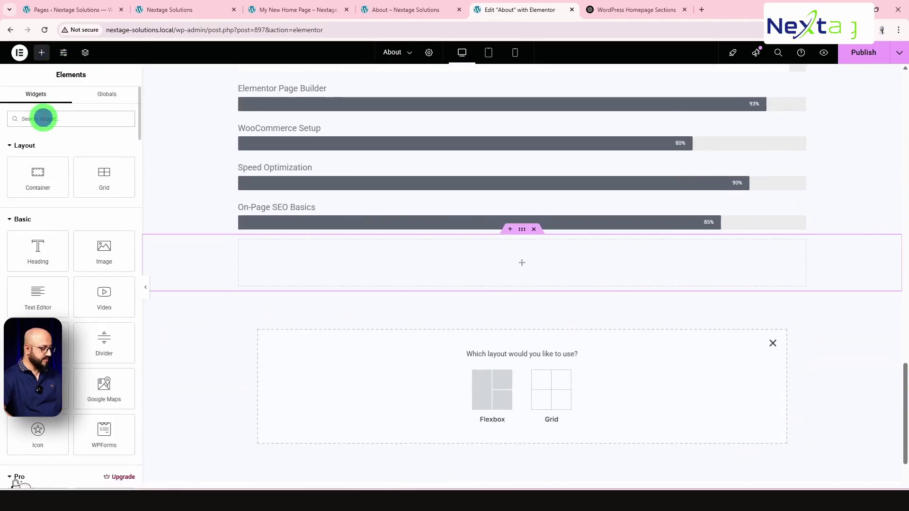
type("start")
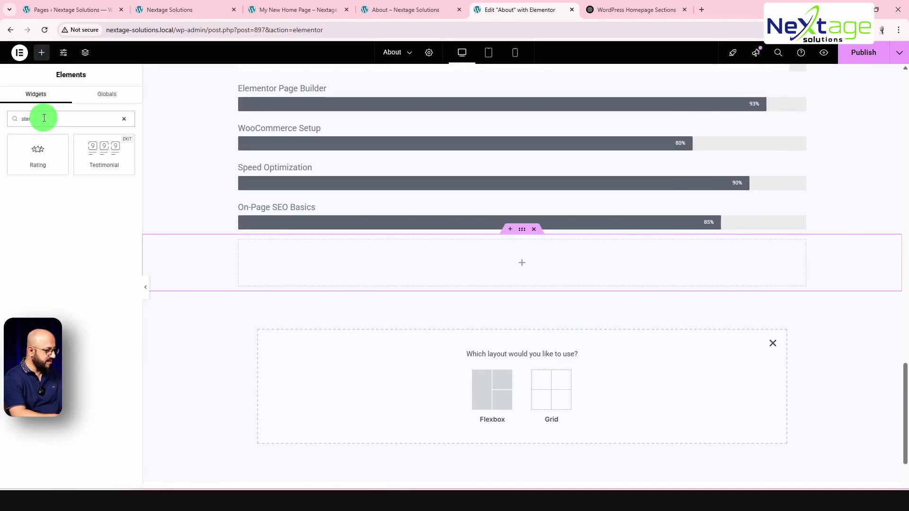
left_click_drag(37, 155, 473, 279)
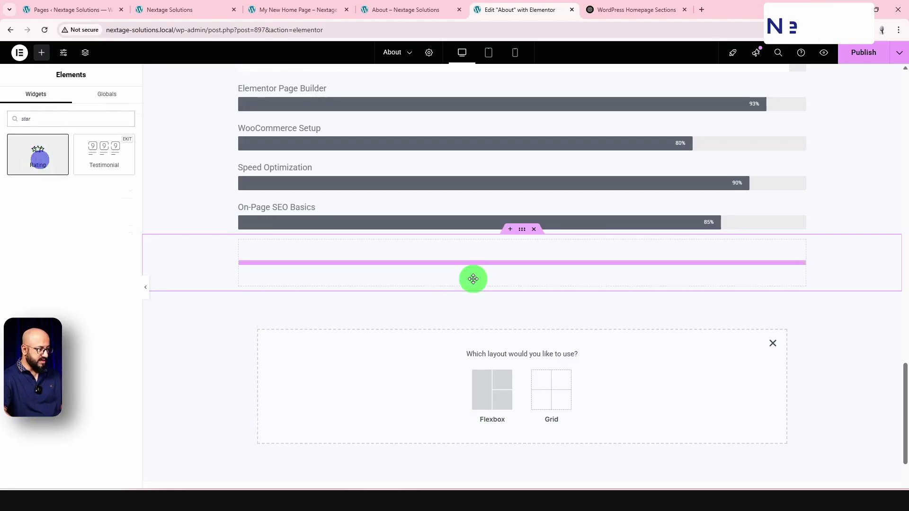
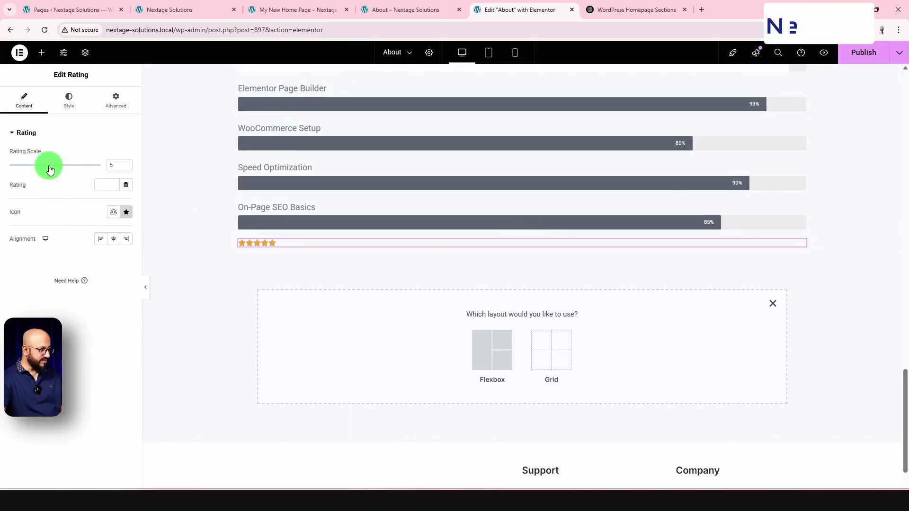
left_click_drag(45, 170, 88, 168)
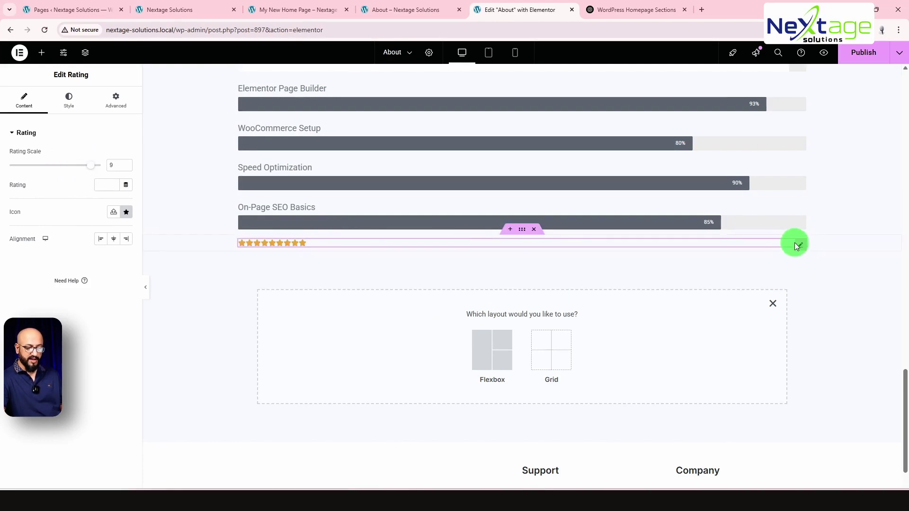
left_click(535, 230)
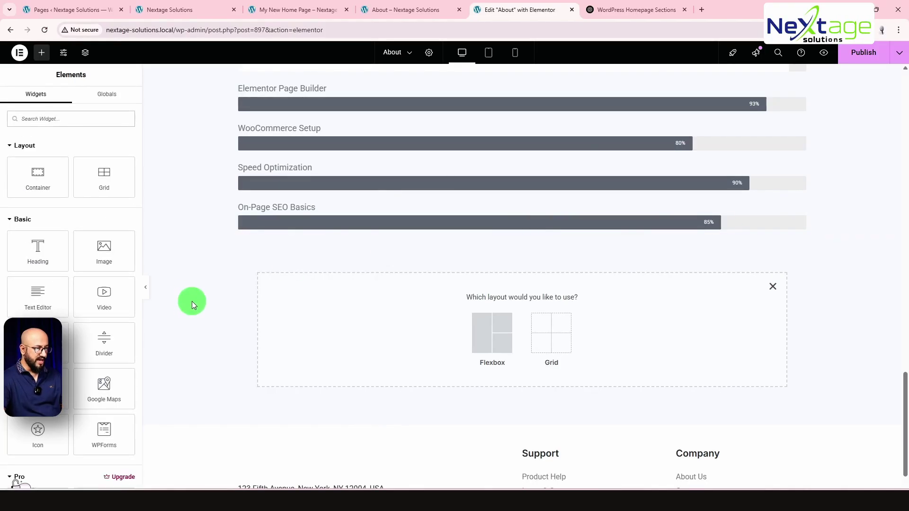
Step: Examine ChatGPT's Client-Centric Focus section and the testimonial layouts on My New Home Page
key("ctrl+Tab")
scroll(331, 251, "down", 3)
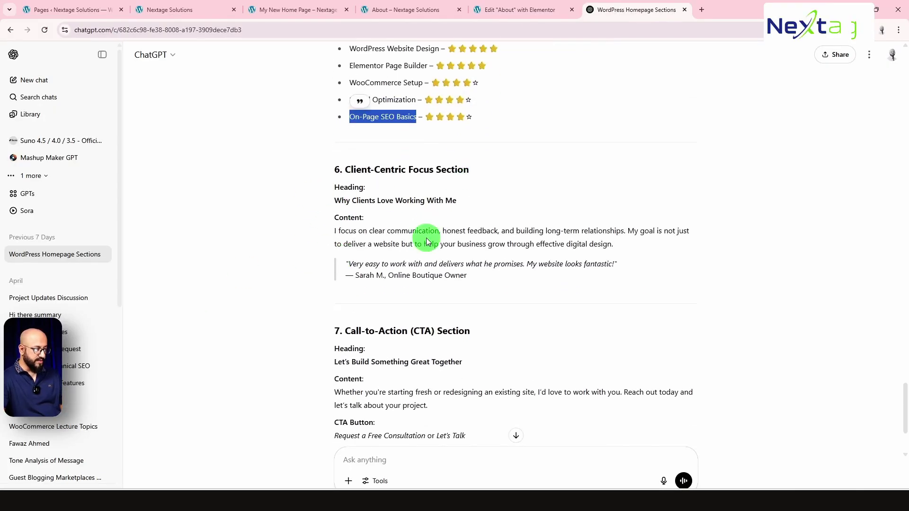
left_click(488, 10)
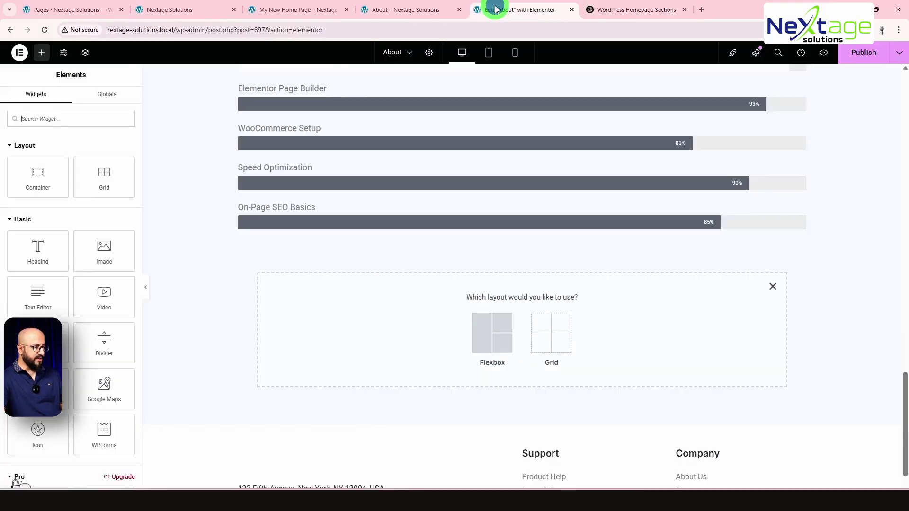
left_click(385, 10)
left_click(316, 10)
scroll(360, 186, "down", 20)
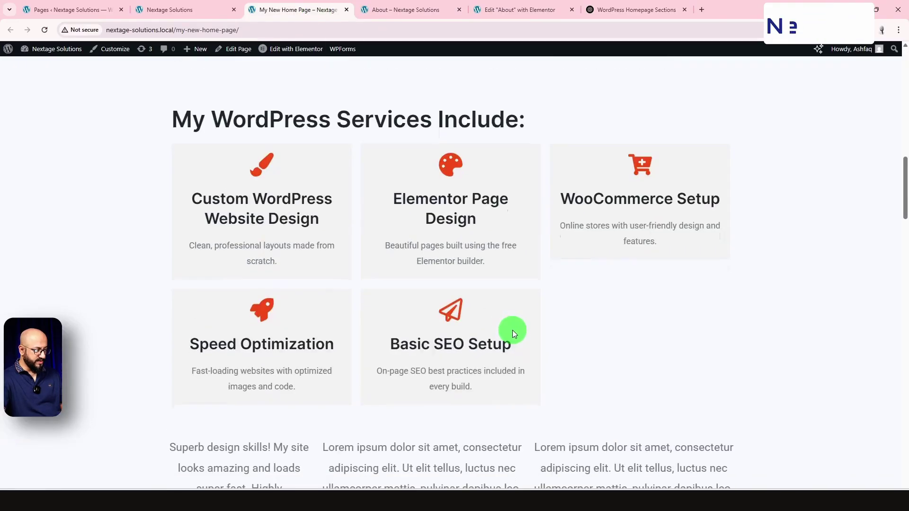
scroll(577, 361, "up", 4)
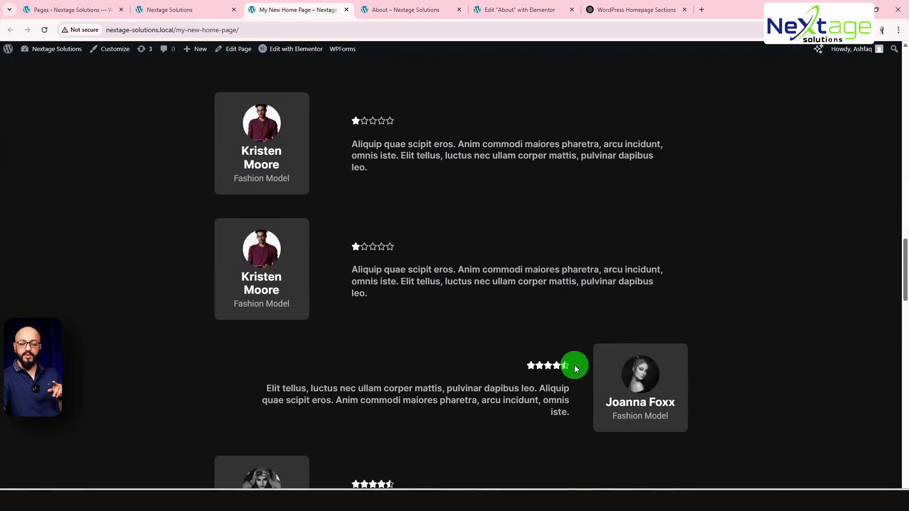
scroll(291, 106, "up", 2)
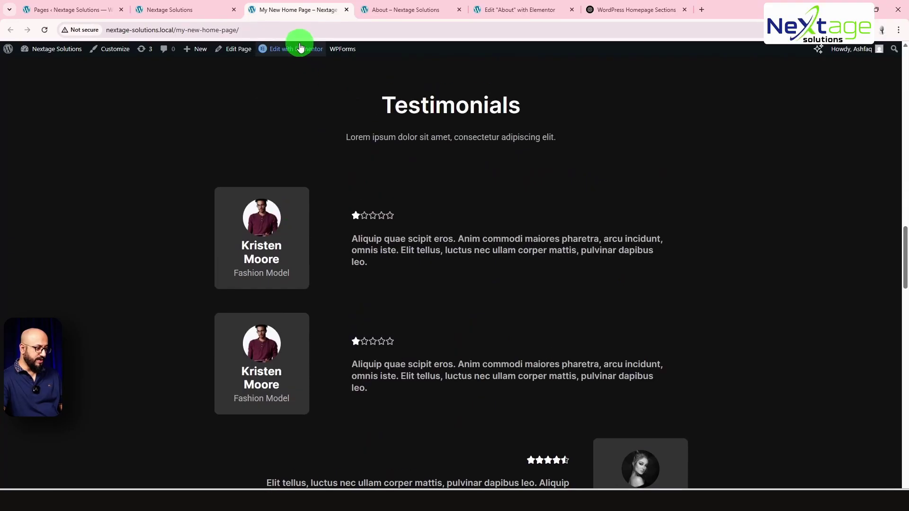
Step: Open My New Home Page in Elementor and copy the container with three testimonials above the Testimonials heading
middle_click(291, 49)
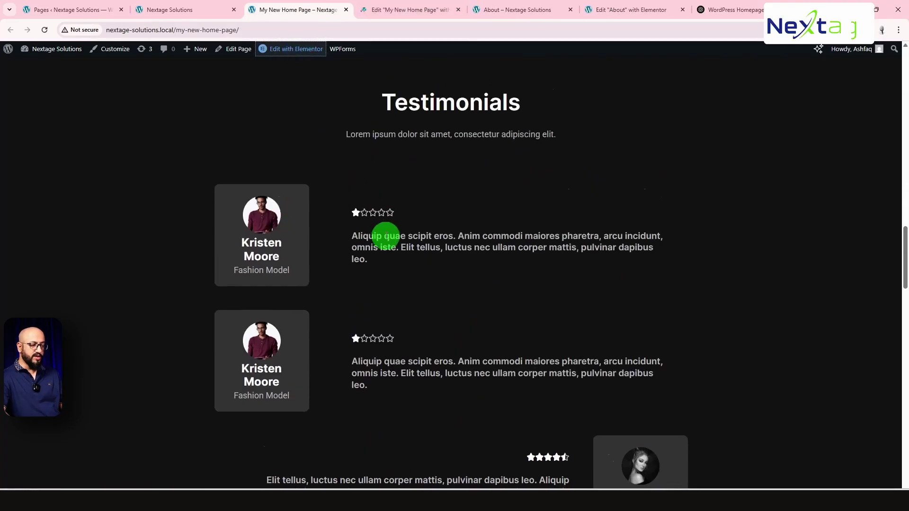
scroll(386, 244, "down", 2)
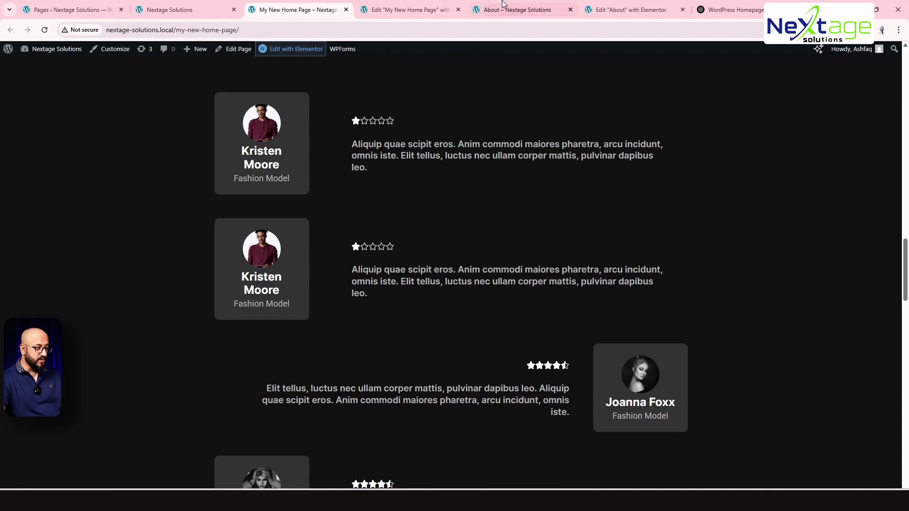
left_click(426, 10)
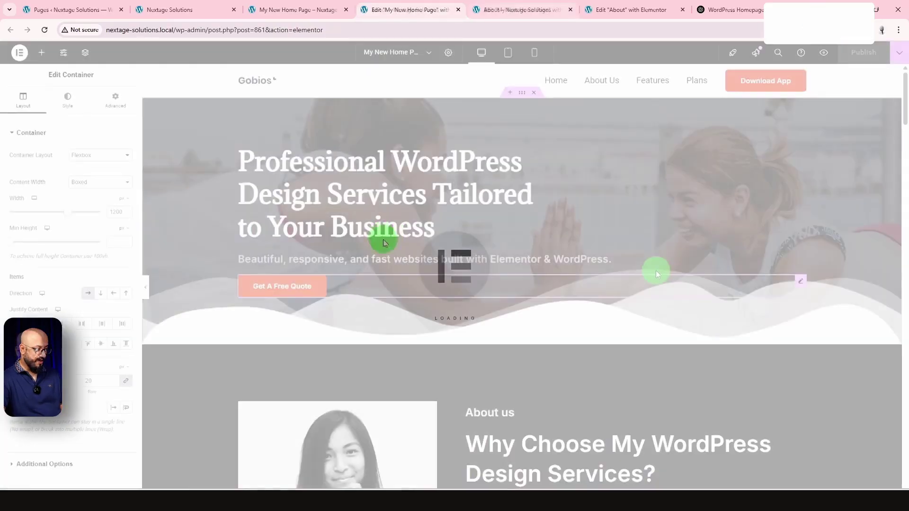
scroll(654, 278, "down", 1)
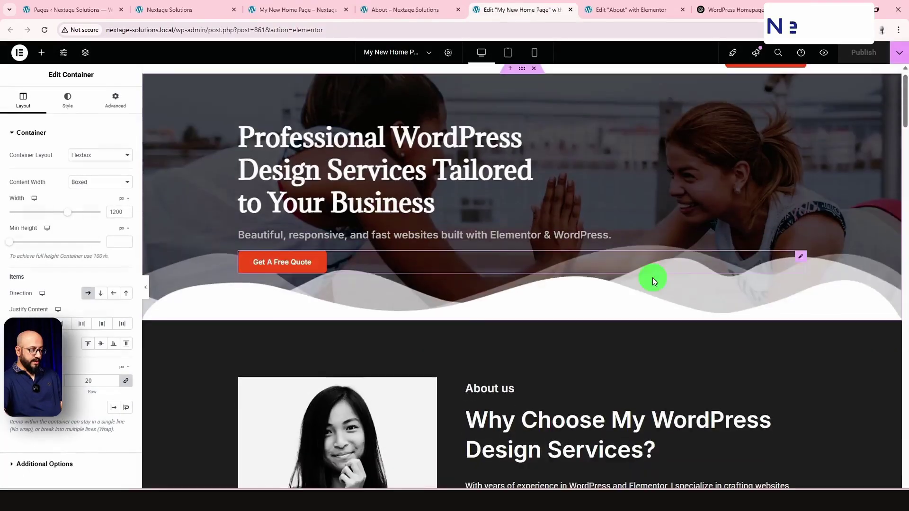
scroll(653, 279, "down", 20)
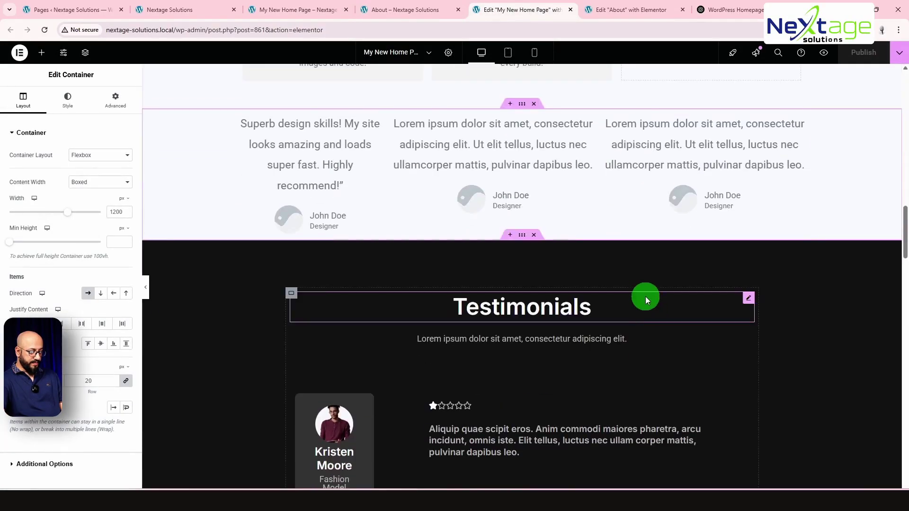
scroll(646, 297, "up", 2)
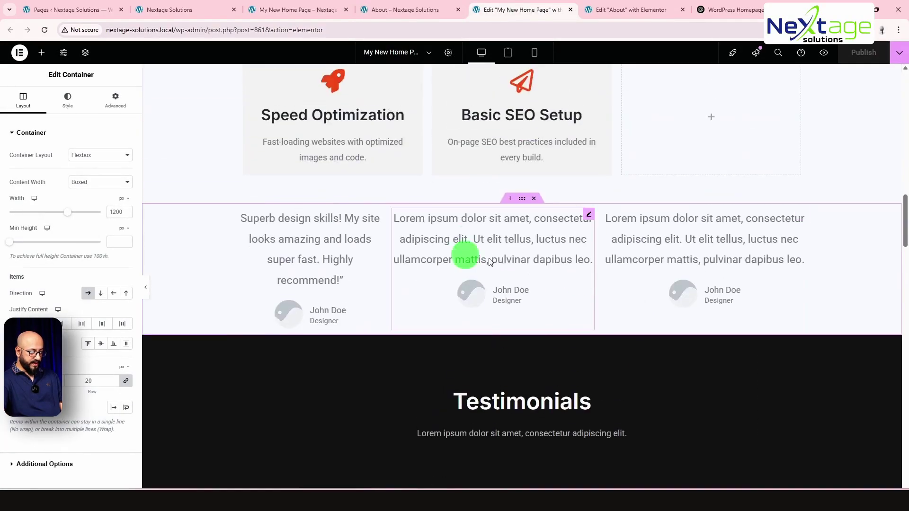
right_click(524, 199)
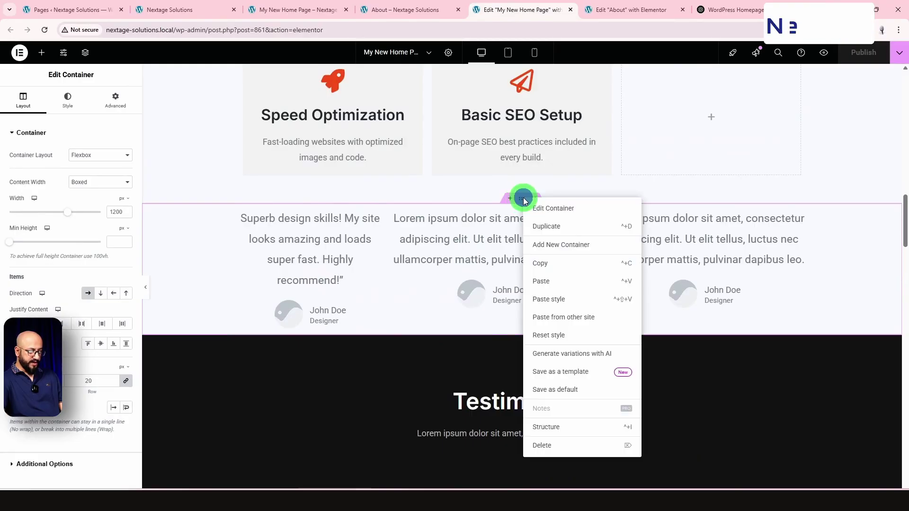
left_click(543, 264)
Step: Paste the copied three-testimonial container into the About page below the Our Expertise progress bars
left_click(634, 9)
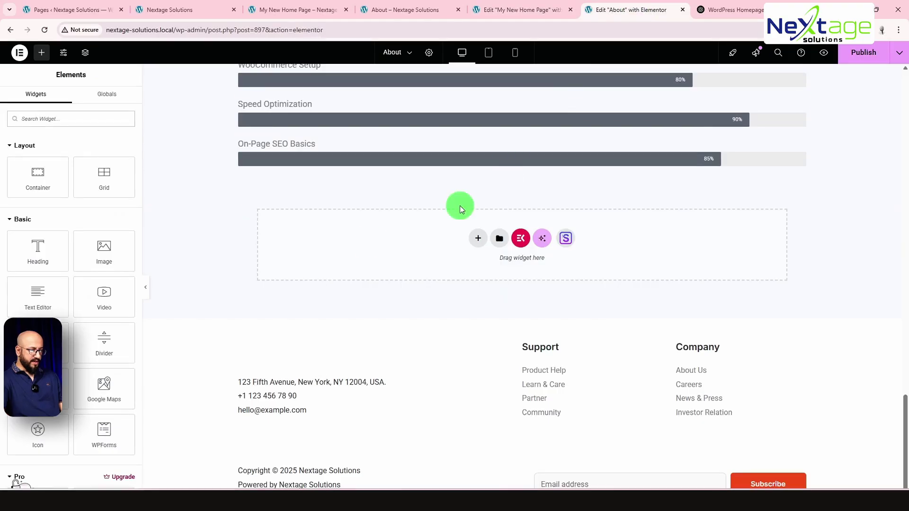
right_click(388, 241)
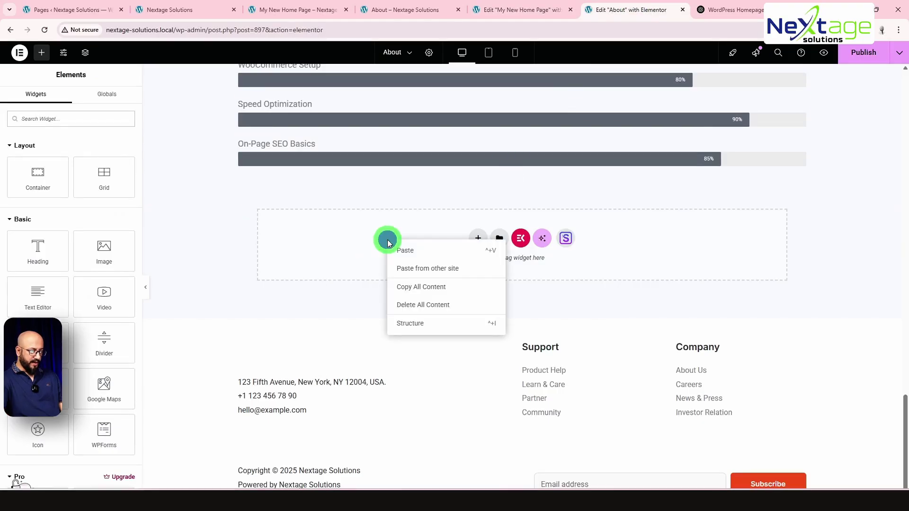
left_click(414, 249)
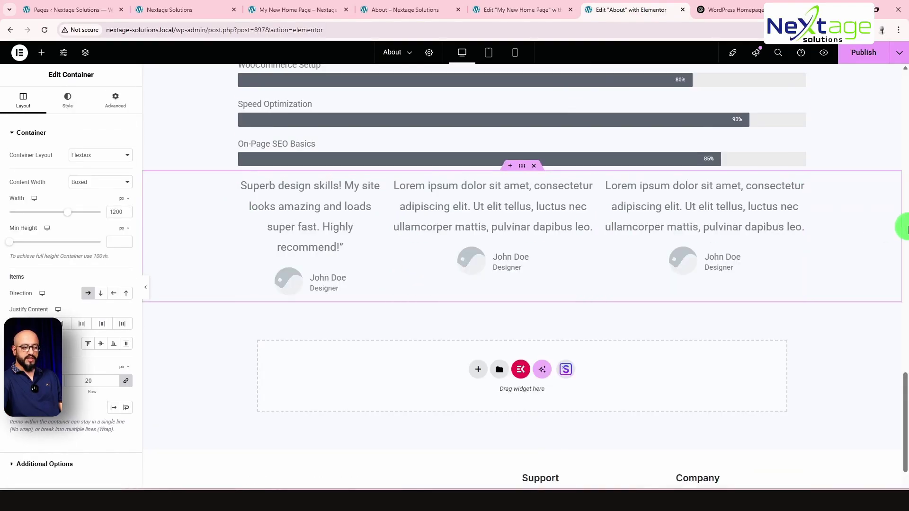
Step: Unlink the pasted testimonial container's padding values and set its top padding to 50 px
left_click(521, 167)
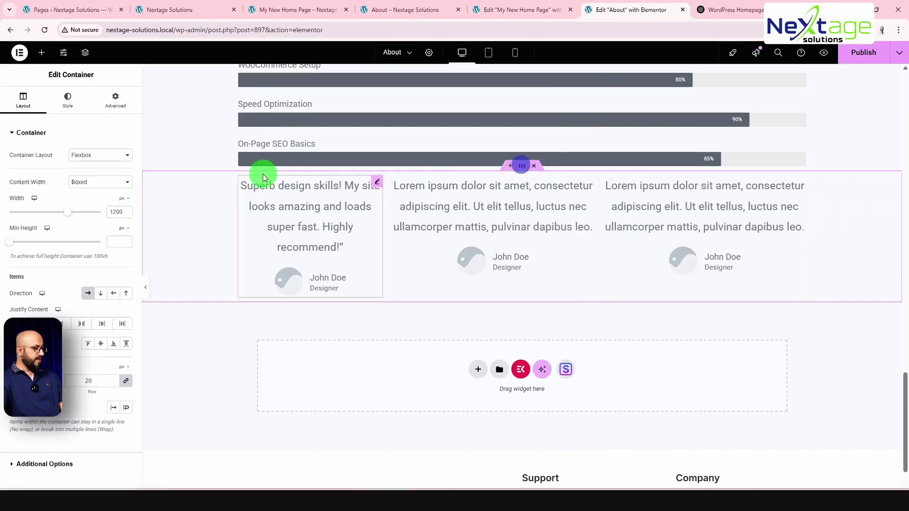
left_click(112, 111)
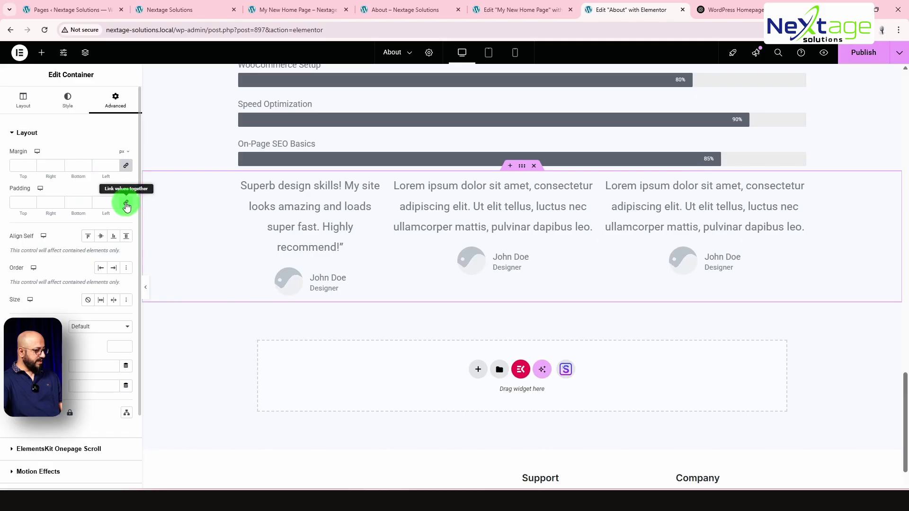
left_click(125, 202)
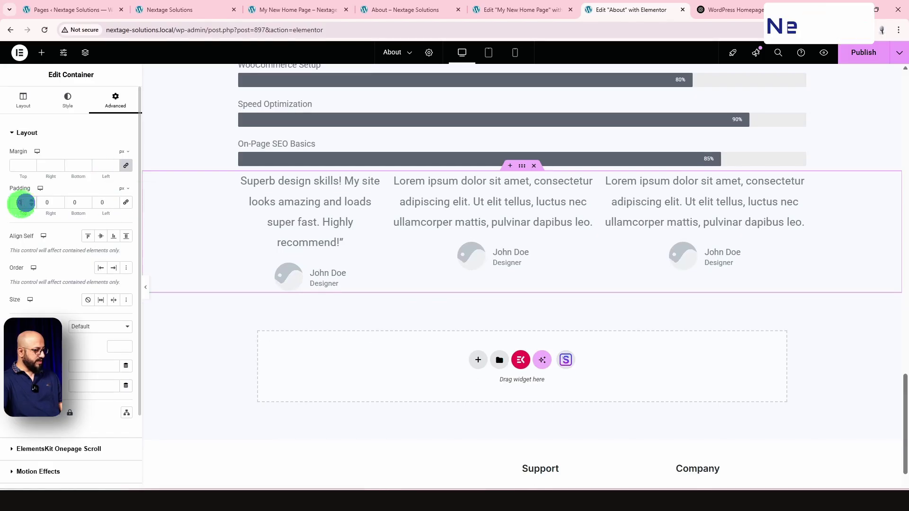
type("50")
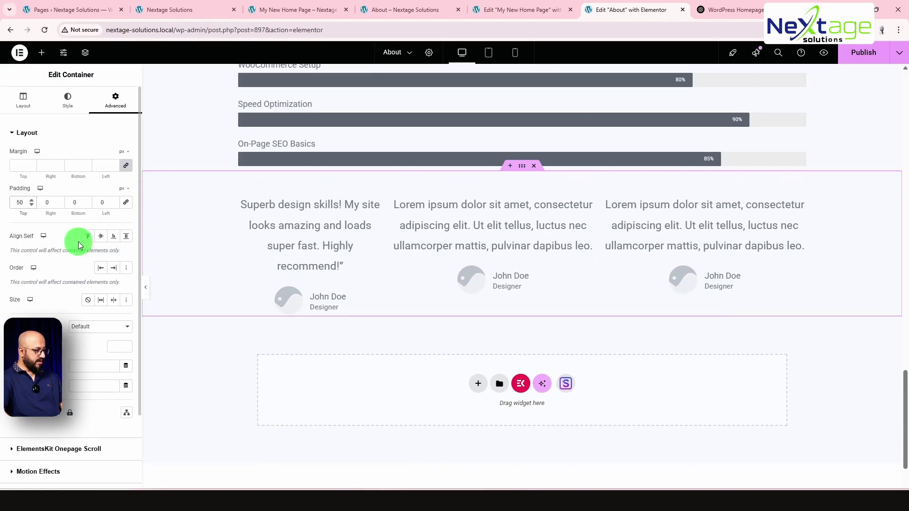
Step: Set the testimonial container's bottom padding to 50 px and check ChatGPT's Call-to-Action section
type("50")
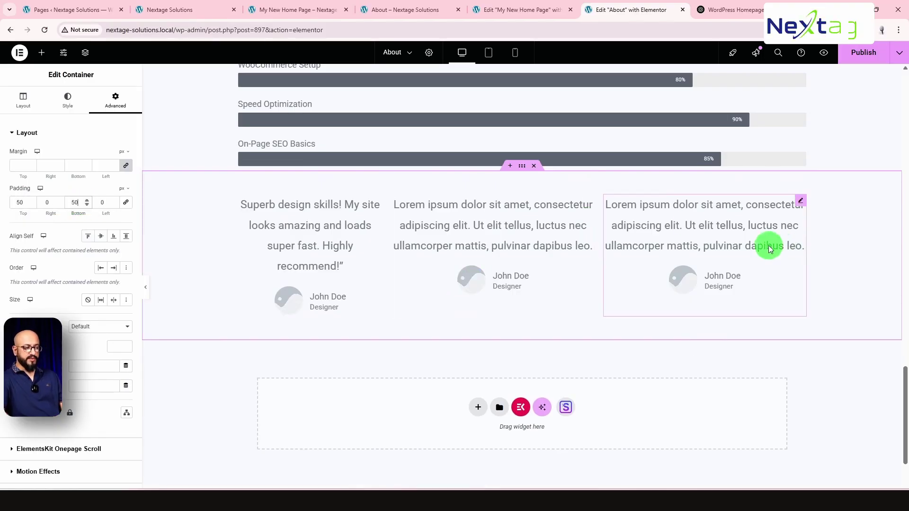
left_click(731, 9)
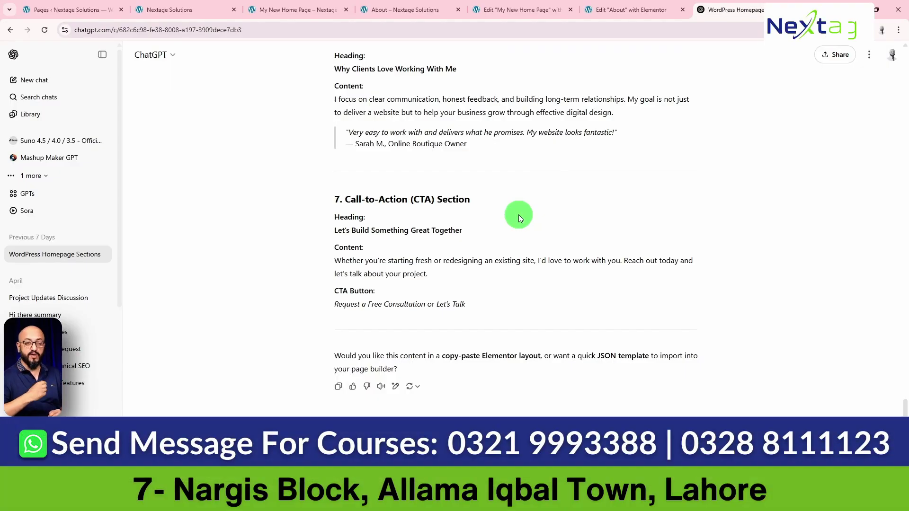
key("ctrl+shift+Tab")
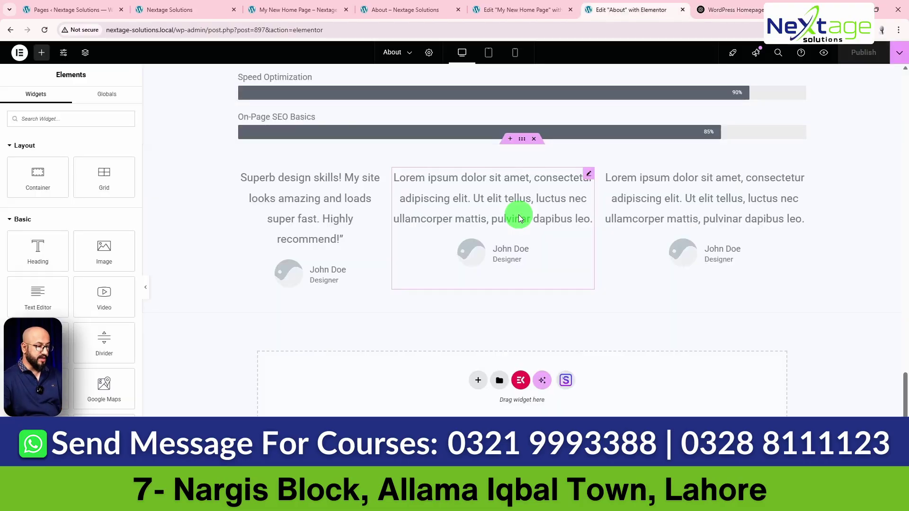
Step: Open the Starter Templates block library from the empty area below the testimonials and search for "call to action"
scroll(424, 382, "up", 8)
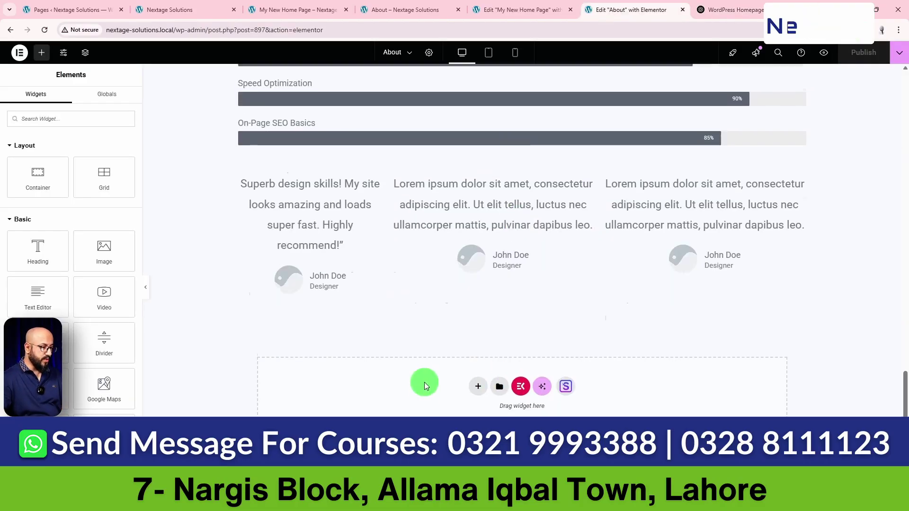
scroll(432, 385, "down", 9)
scroll(471, 388, "down", 1)
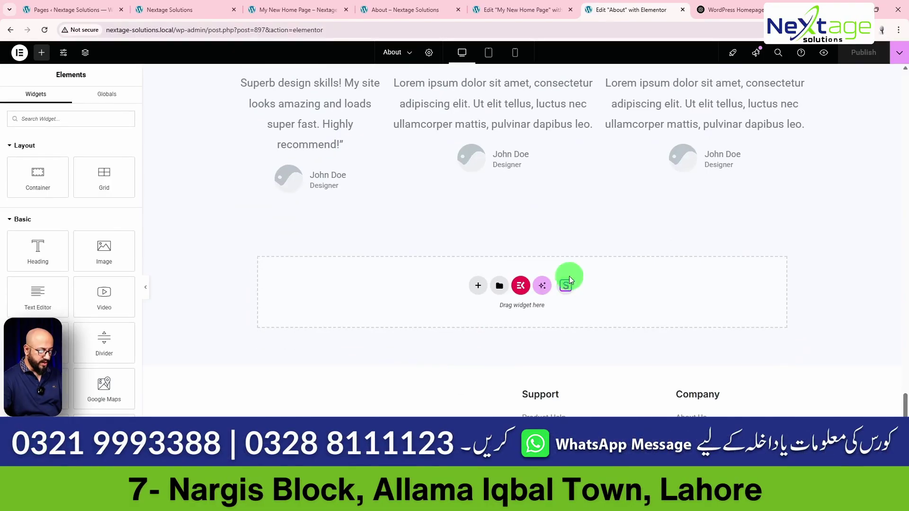
left_click(568, 289)
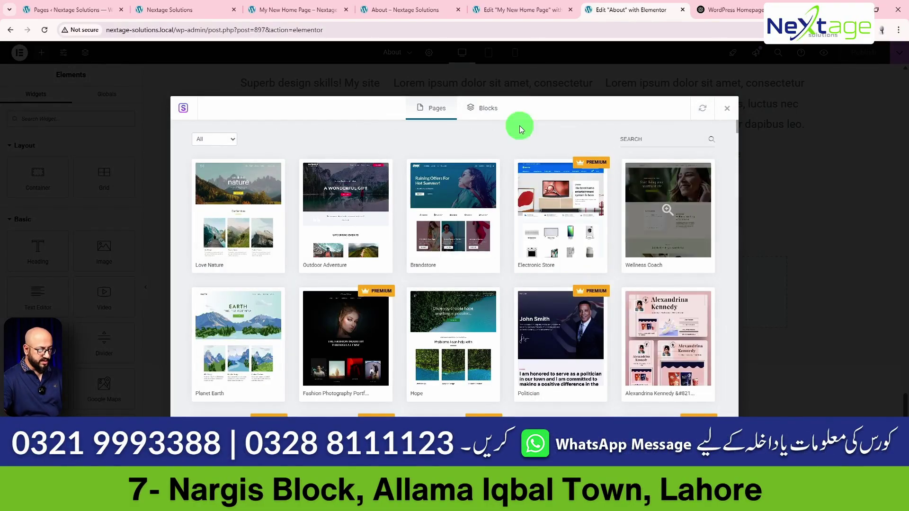
left_click(487, 108)
left_click(655, 141)
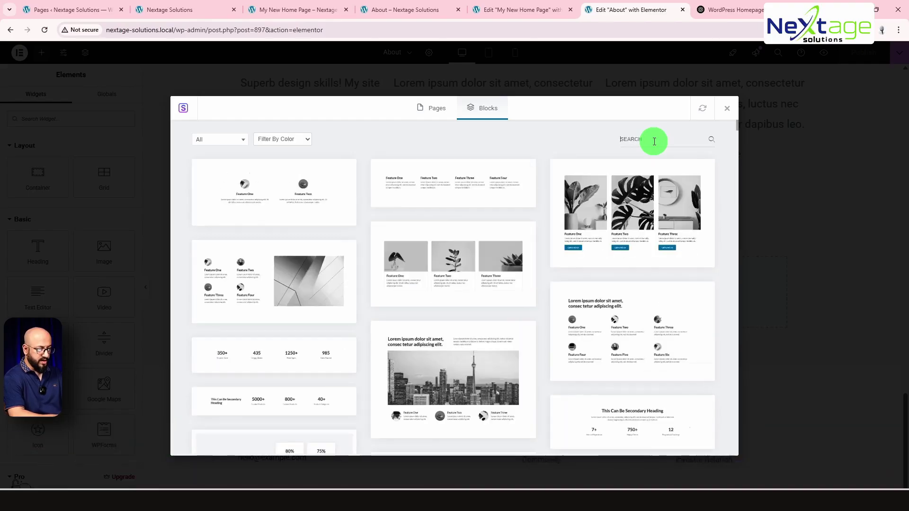
type("call to action")
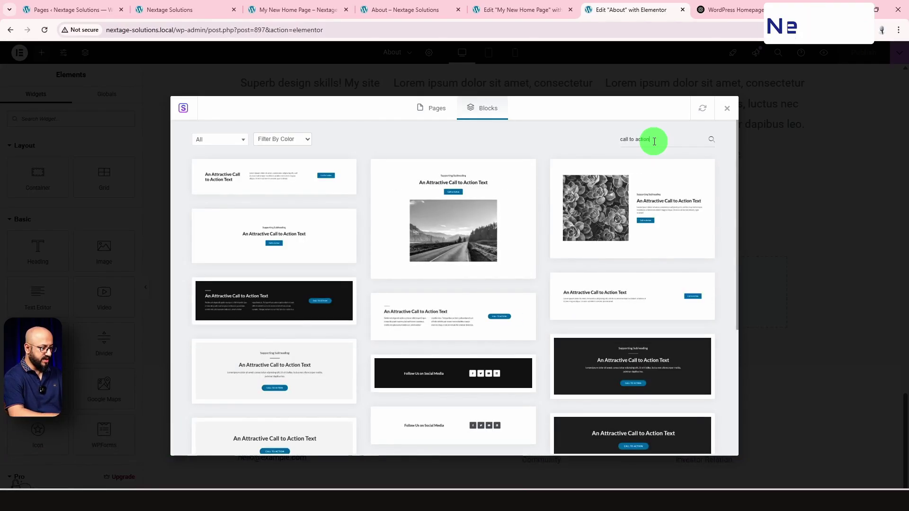
Step: Preview the dark call-to-action block, and import the light one with a centred heading, button and social icons
scroll(386, 272, "down", 1)
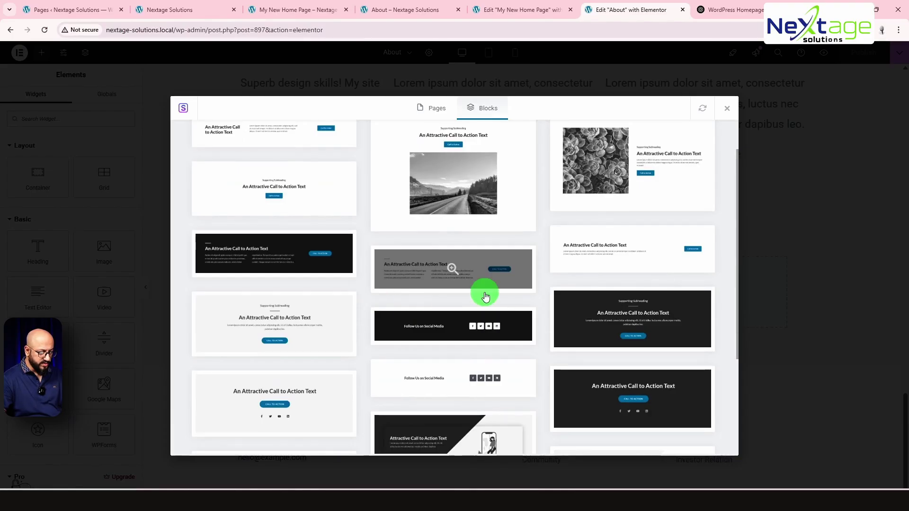
left_click(630, 318)
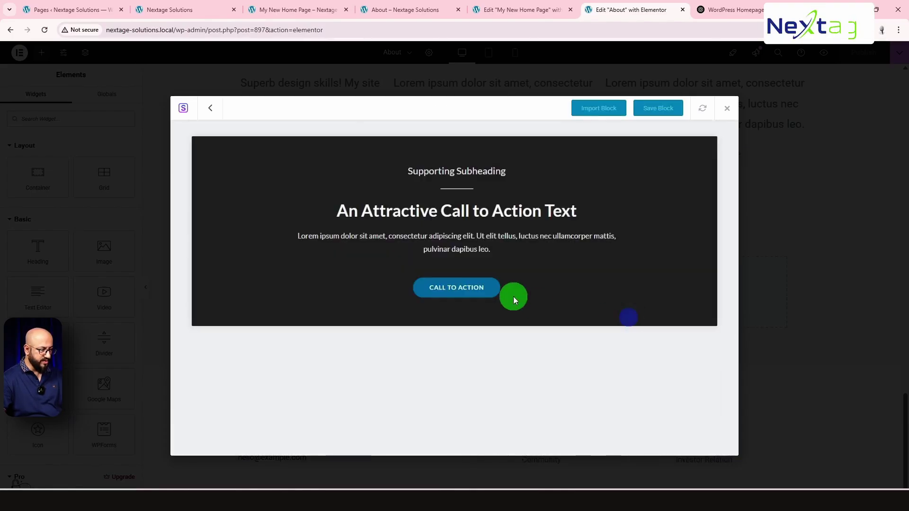
left_click(216, 111)
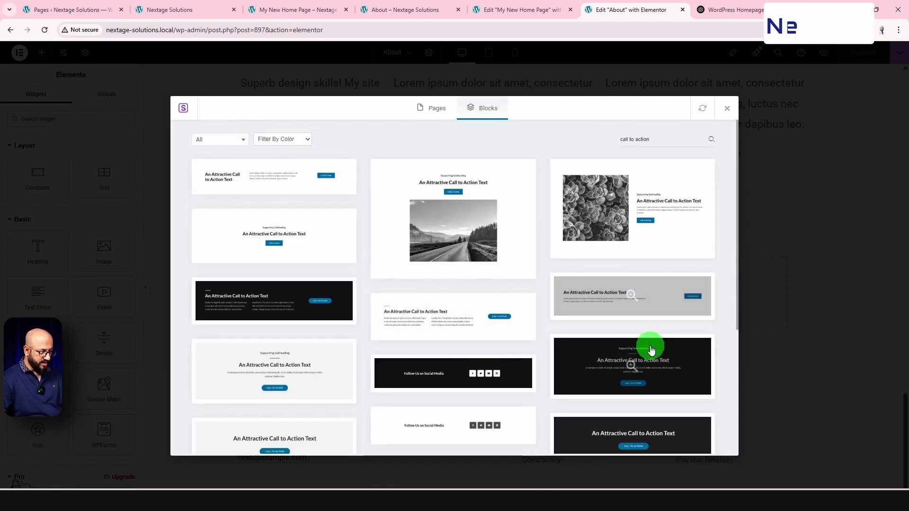
scroll(646, 374, "down", 2)
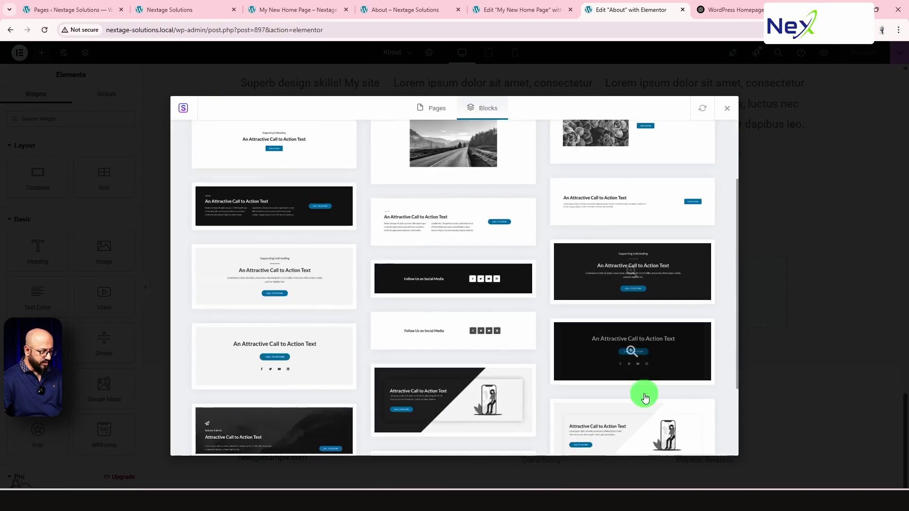
left_click(273, 354)
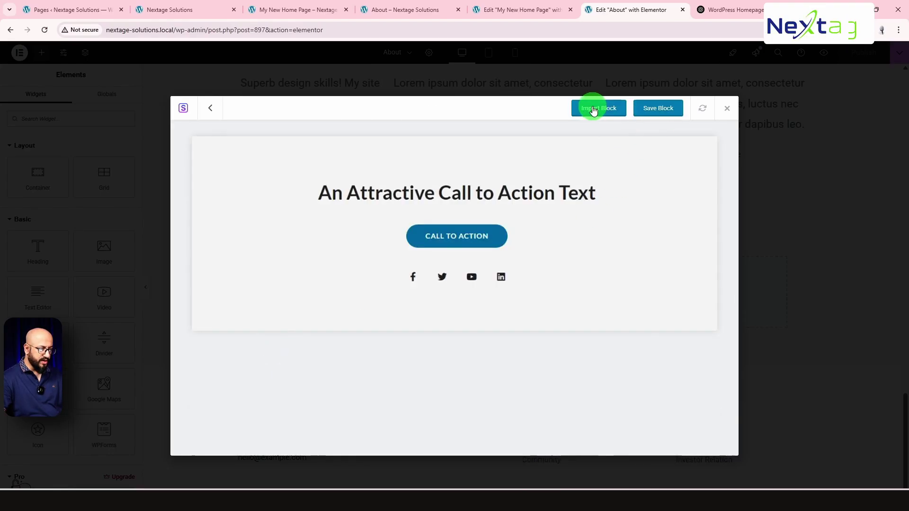
Step: Replace the call-to-action block's heading with ChatGPT's "Let’s Build Something Great Together"
left_click(730, 11)
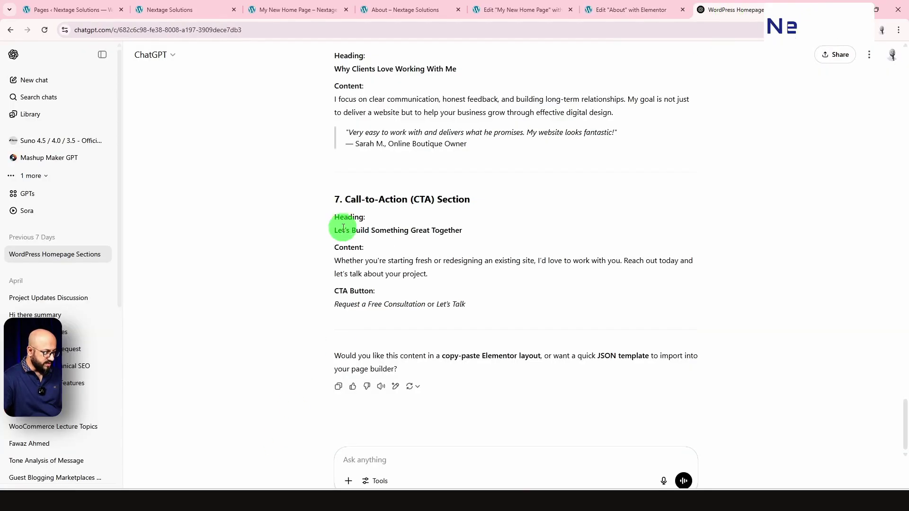
left_click_drag(351, 231, 455, 231)
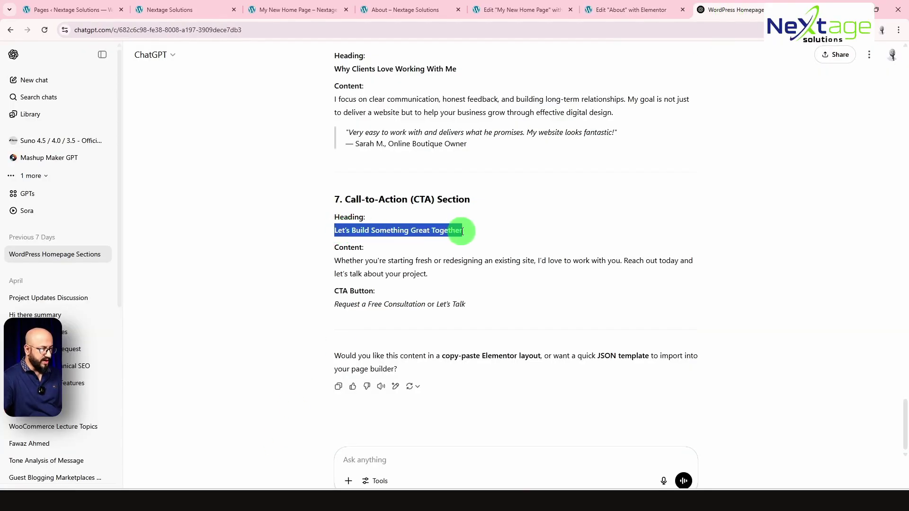
left_click(644, 9)
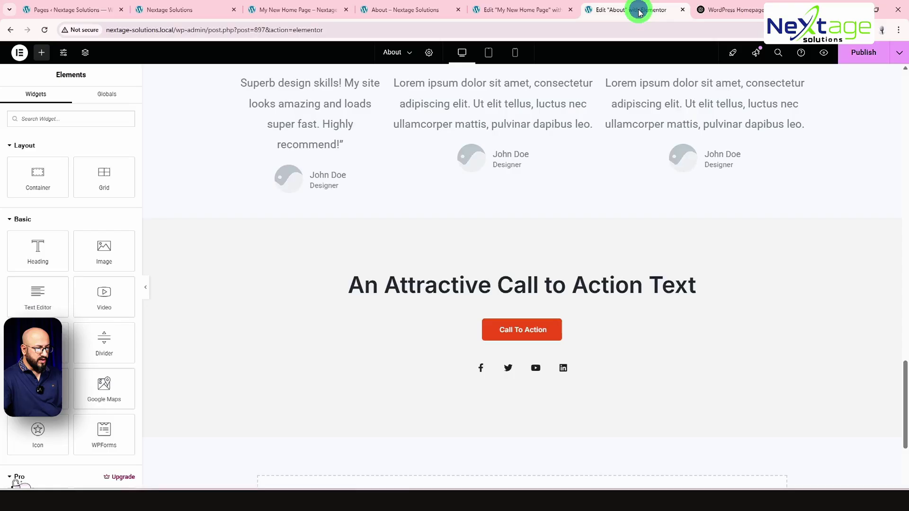
left_click(427, 294)
left_click(38, 163)
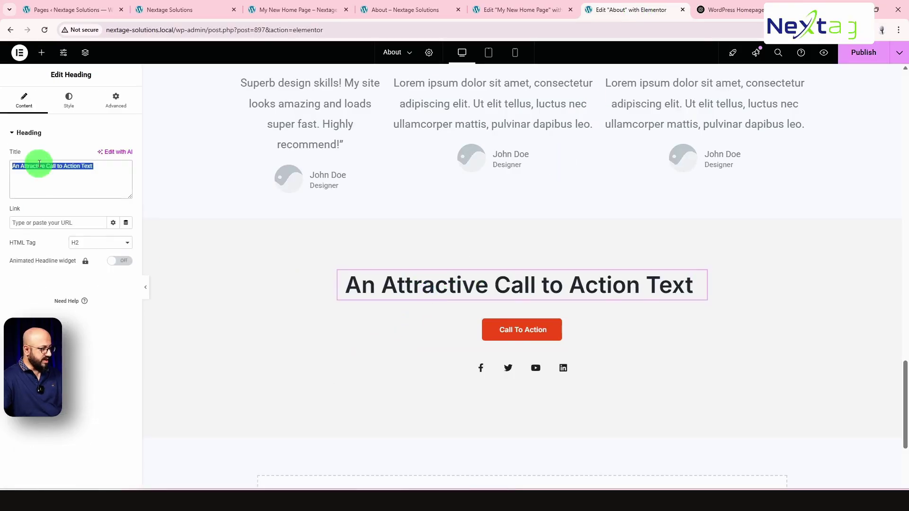
type("Let’s Build Something Great Together")
Step: Copy the content paragraph of ChatGPT's Call-to-Action section, from "Whether you're starting fresh" to "about your project."
key("ctrl+Tab")
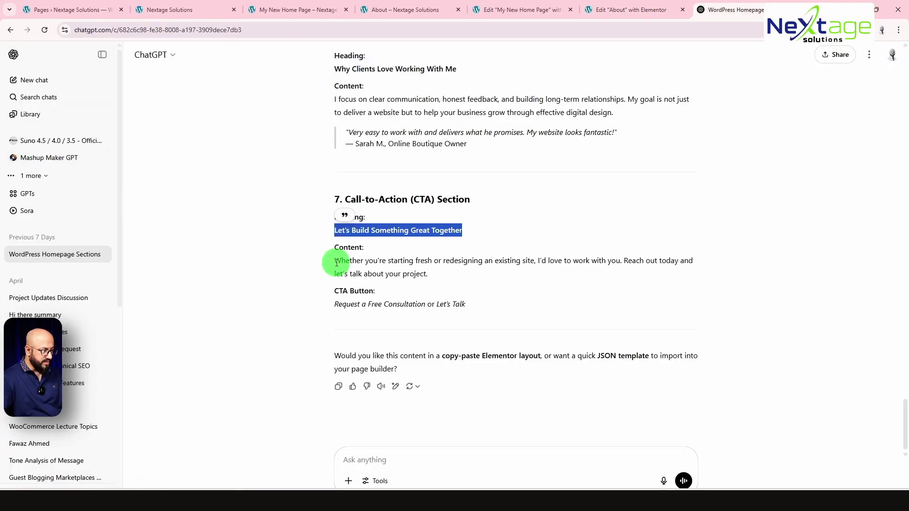
left_click_drag(336, 262, 440, 275)
key("ctrl+c")
key("ctrl+shift+Tab")
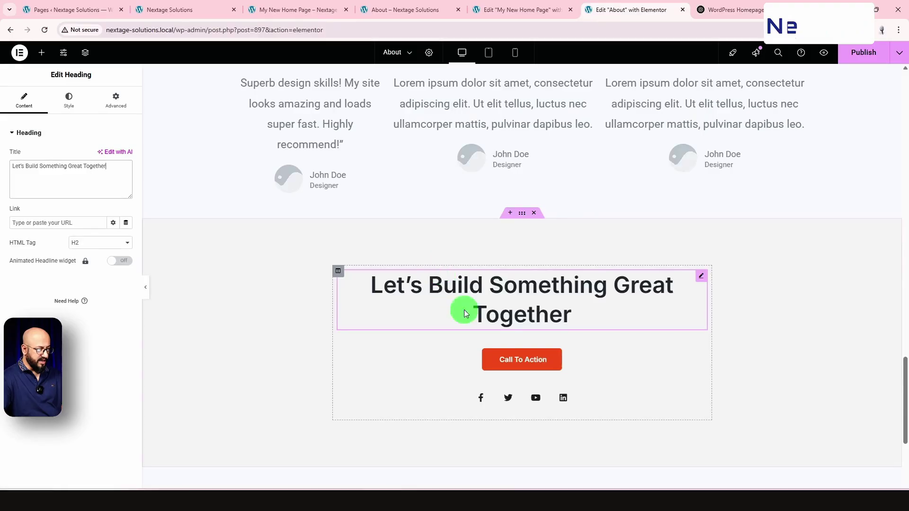
Step: Convert the call-to-action section to a container and delete the original section
left_click(42, 54)
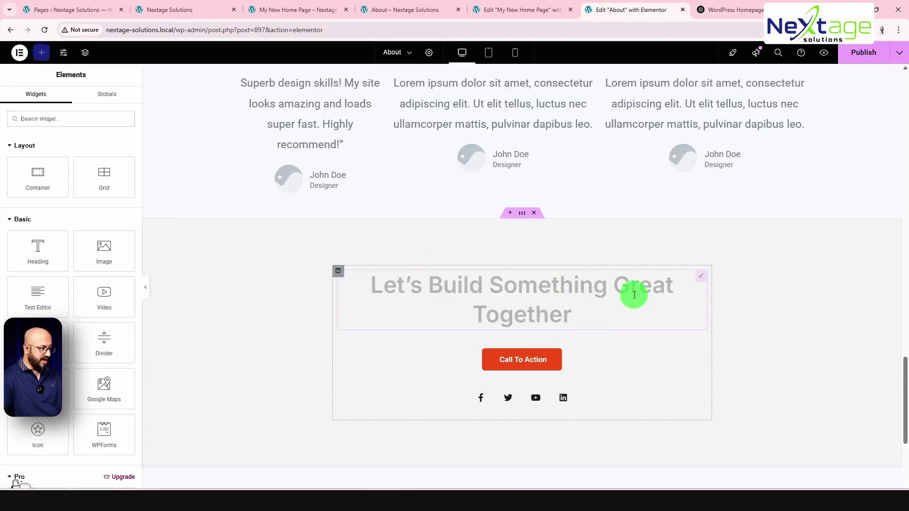
left_click(522, 214)
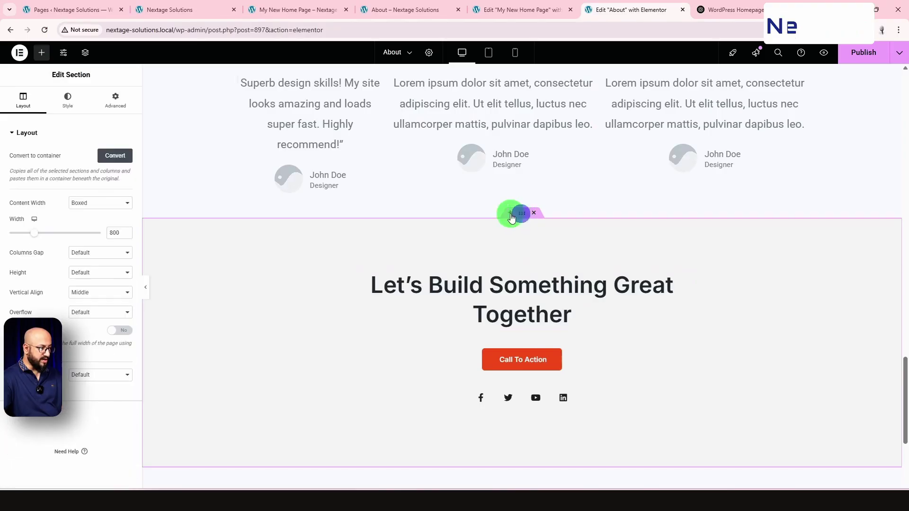
left_click(114, 160)
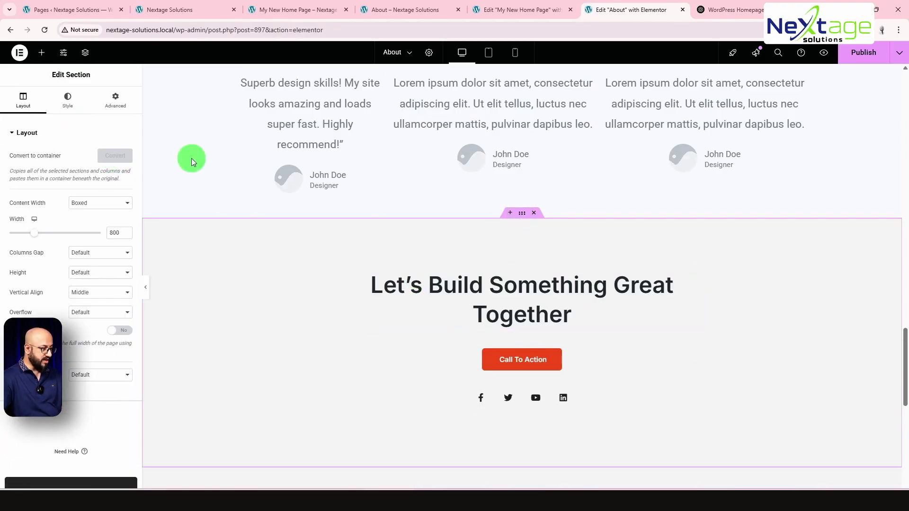
left_click(534, 214)
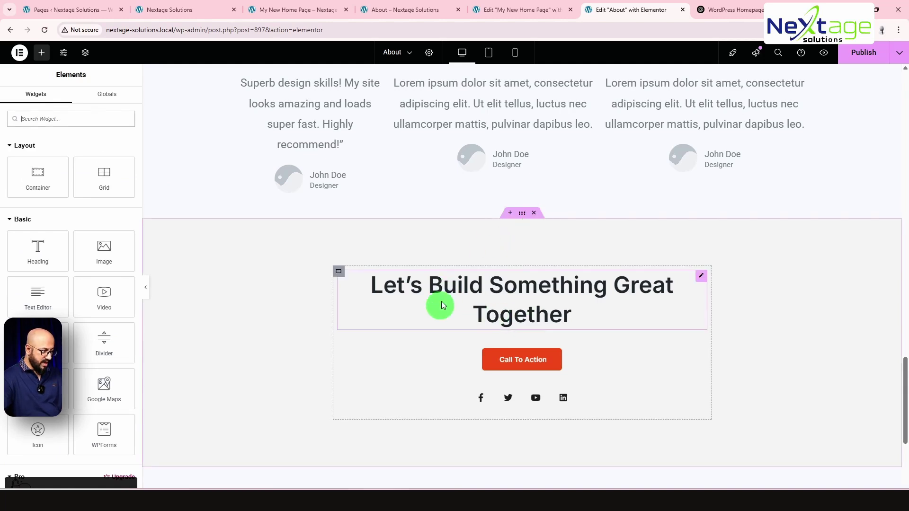
Step: Add a Text Editor widget between the call-to-action heading and button, and replace its placeholder text with the copied paragraph
left_click_drag(37, 293, 513, 315)
key("ctrl+a")
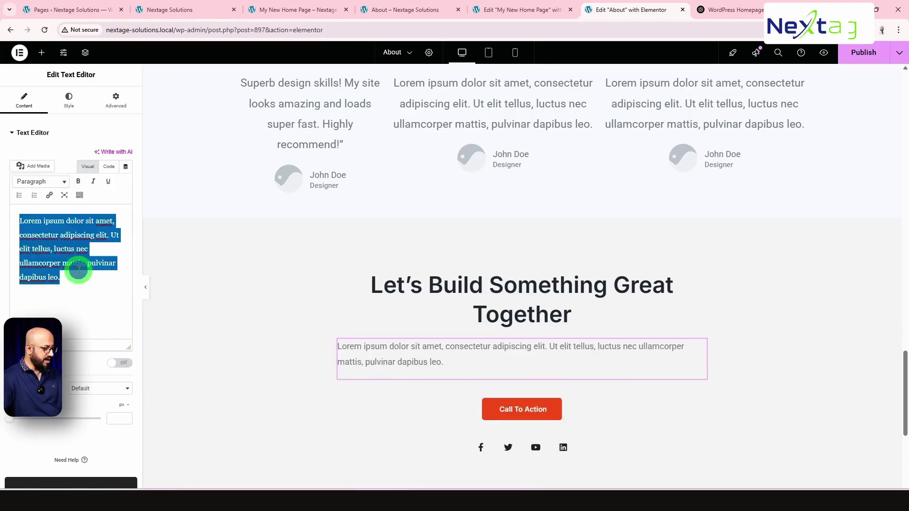
key("ctrl+v")
Step: Set the call-to-action button's text to "Request a Free Consultation" from ChatGPT and its link to /contact
key("ctrl+Tab")
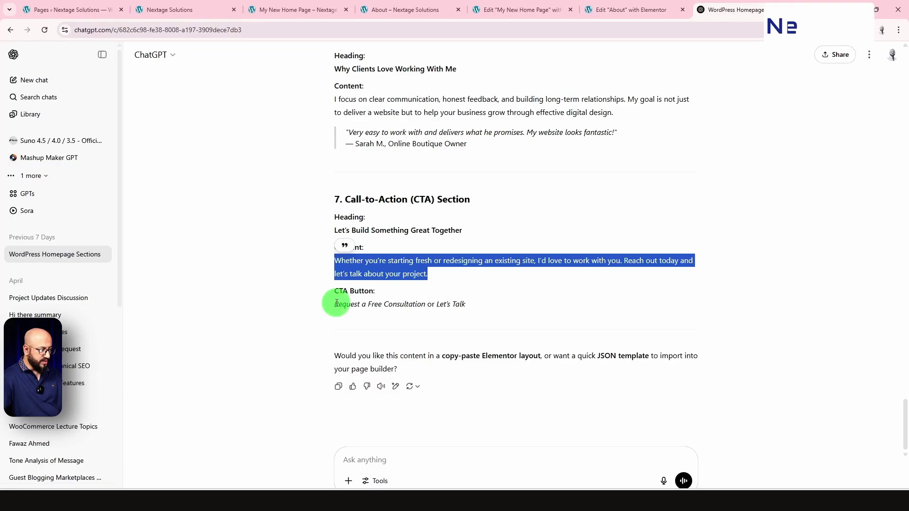
left_click_drag(336, 303, 425, 304)
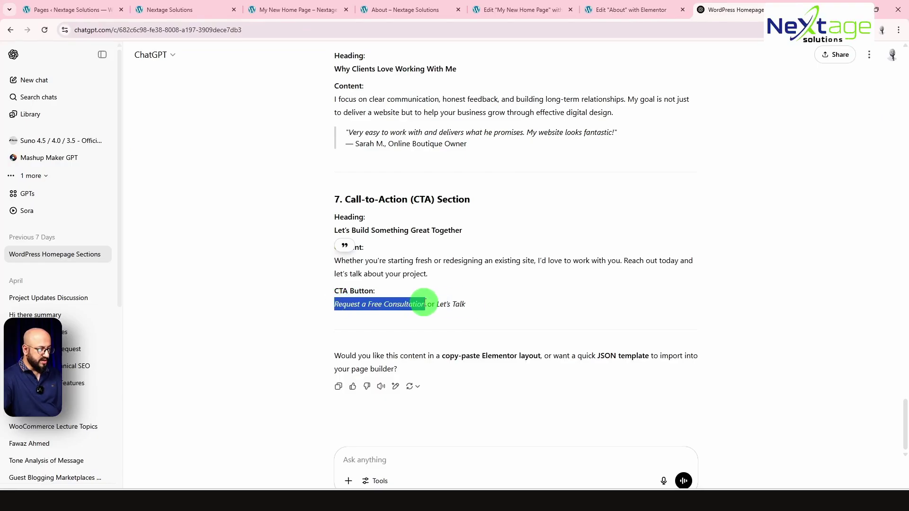
key("ctrl+shift+Tab")
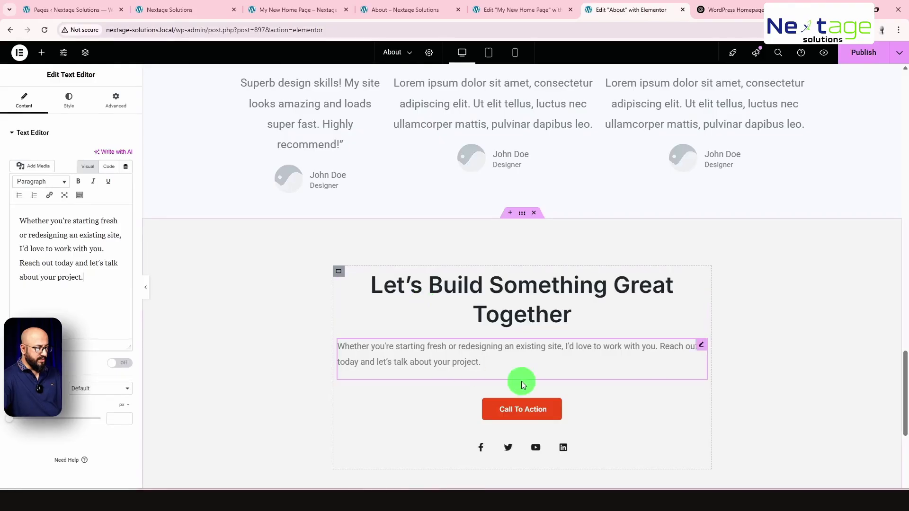
left_click(507, 408)
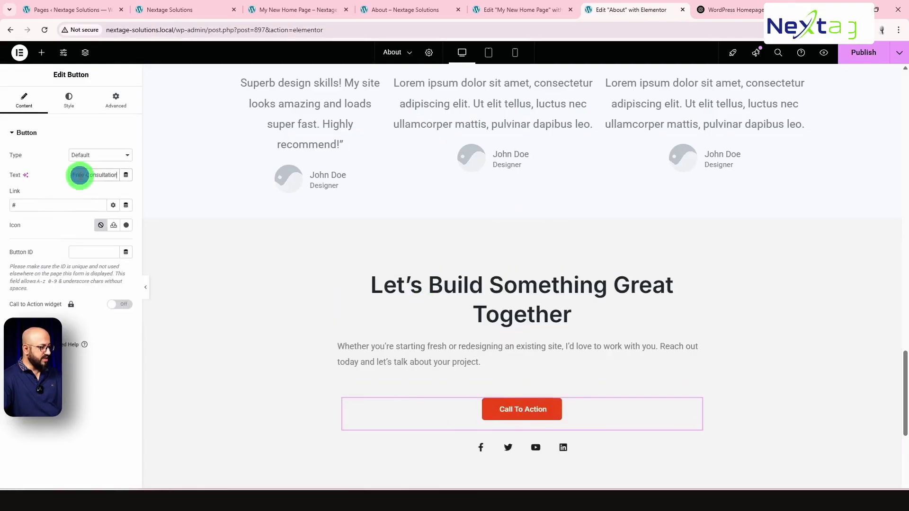
left_click_drag(27, 204, 2, 203)
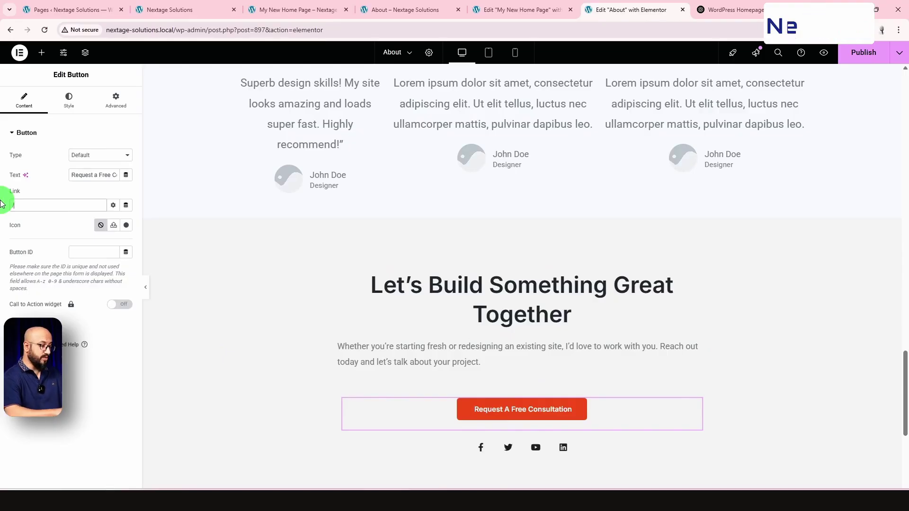
left_click(80, 203)
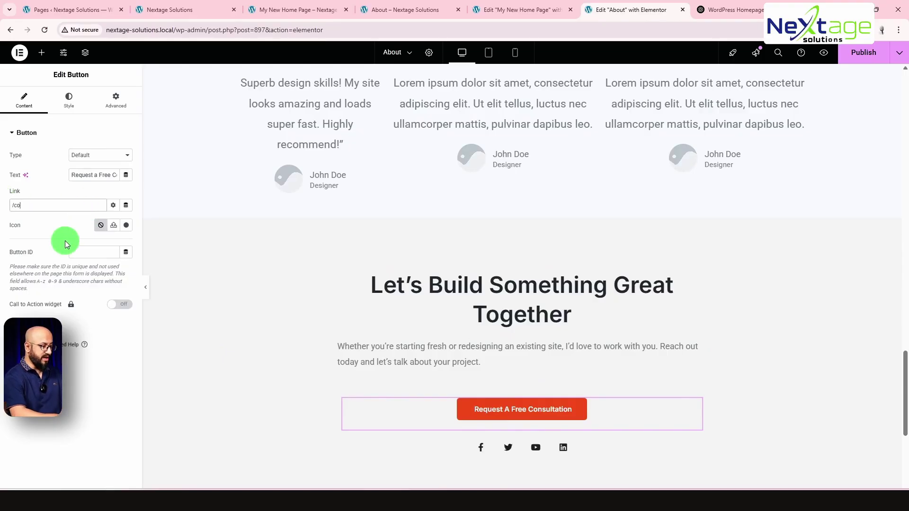
type("contact")
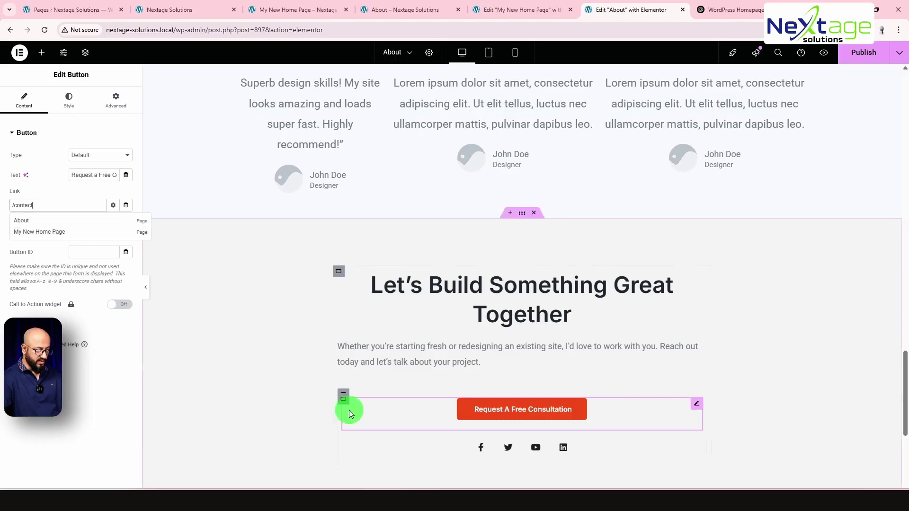
Step: Examine the link settings of the Facebook and Twitter items in the call-to-action's social icons
left_click(488, 447)
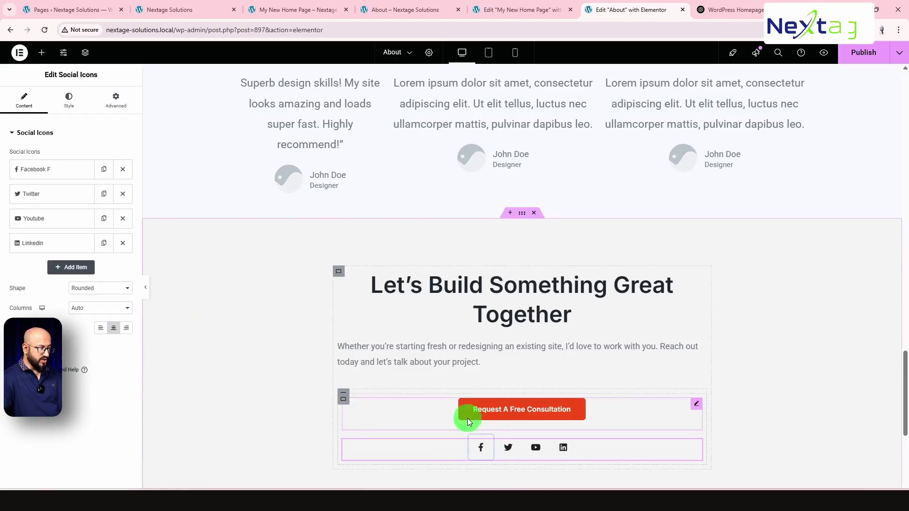
left_click(47, 163)
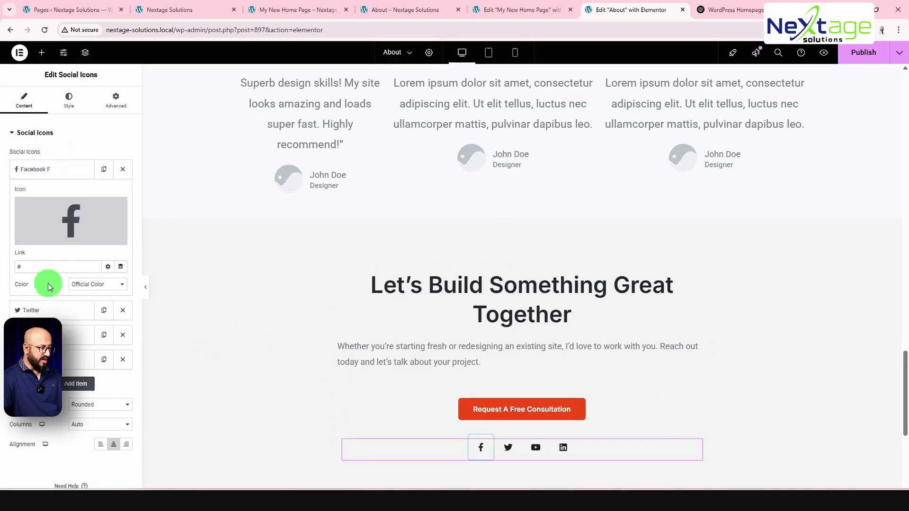
left_click(73, 313)
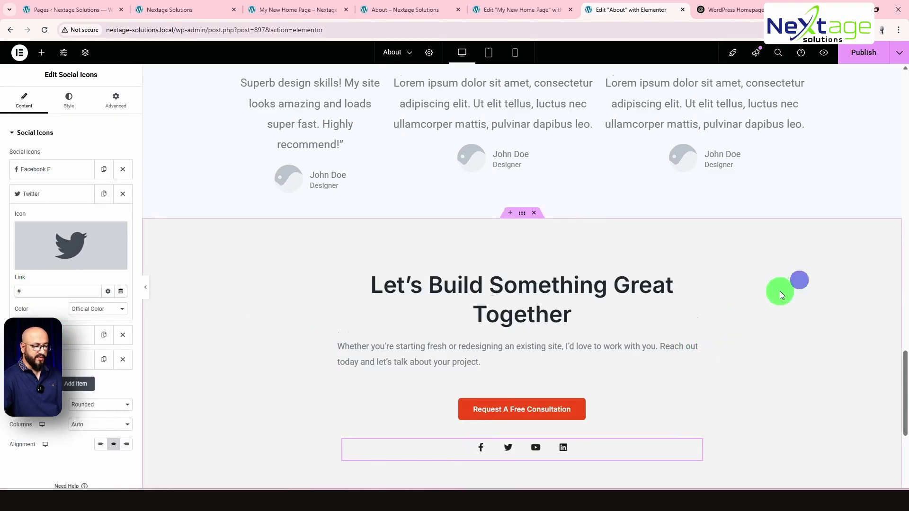
scroll(782, 291, "down", 3)
scroll(782, 292, "down", 2)
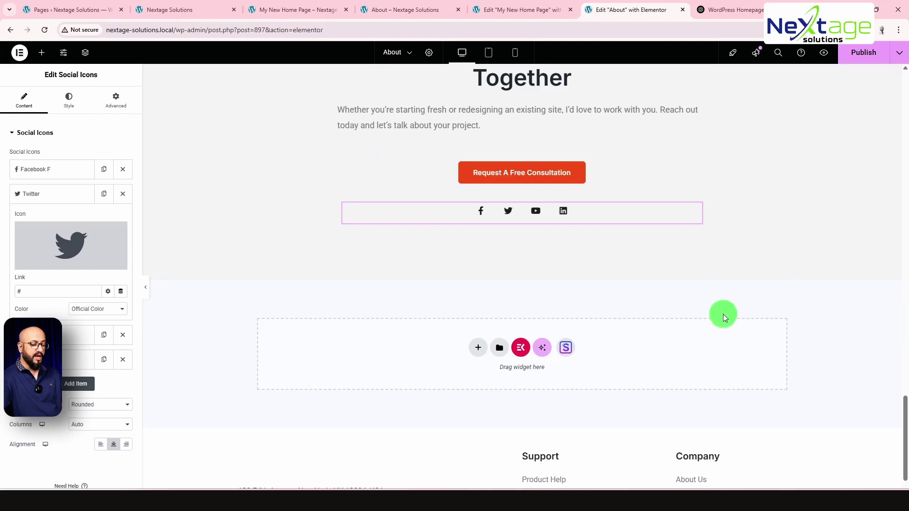
Step: Open an insertion area between the testimonials and the call-to-action section, and search the starter template blocks for "tea"
scroll(701, 322, "down", 1)
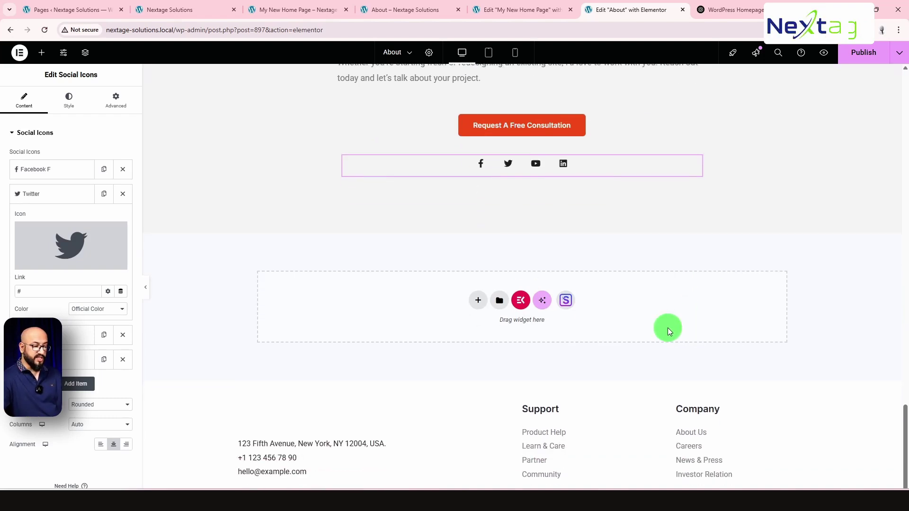
scroll(667, 327, "up", 4)
scroll(569, 327, "up", 3)
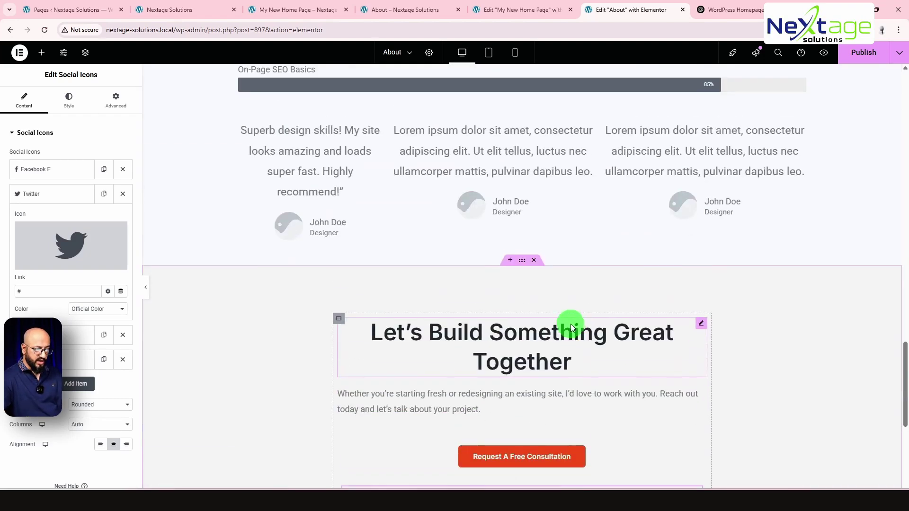
left_click_drag(508, 261, 544, 345)
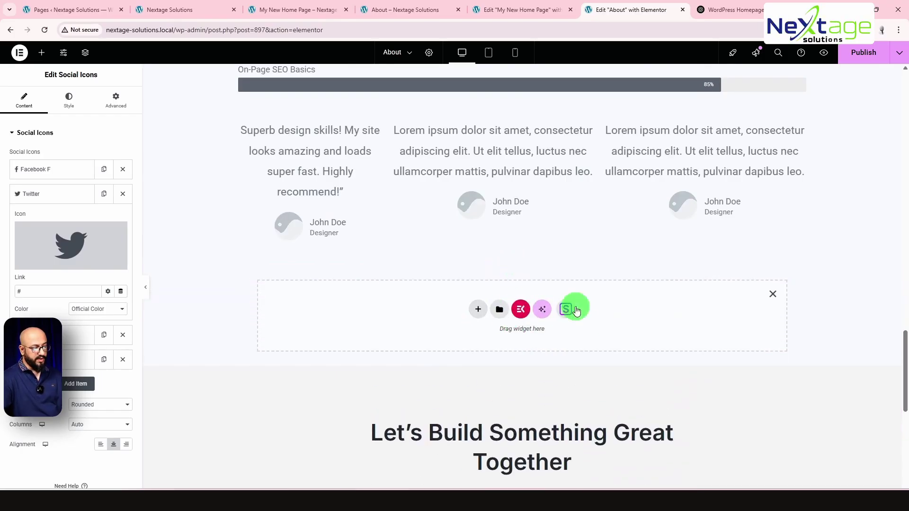
left_click(567, 310)
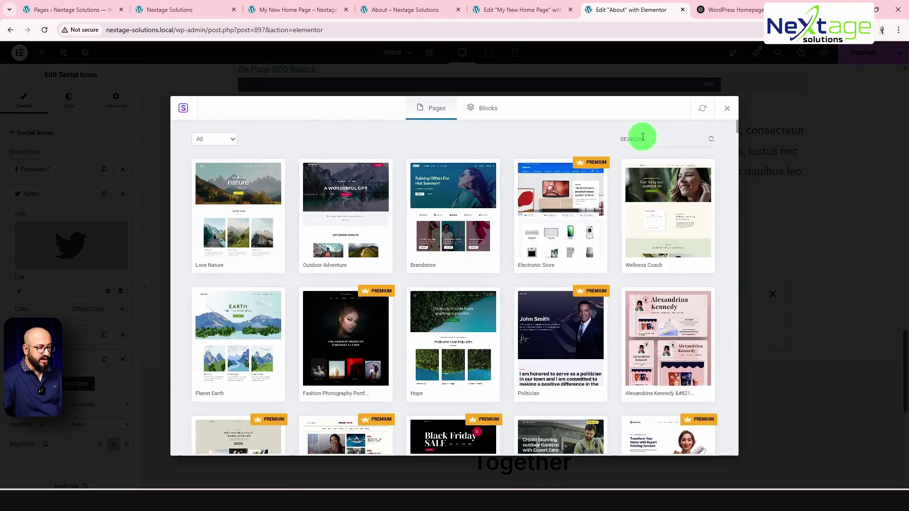
left_click(497, 114)
left_click(635, 139)
type("tea")
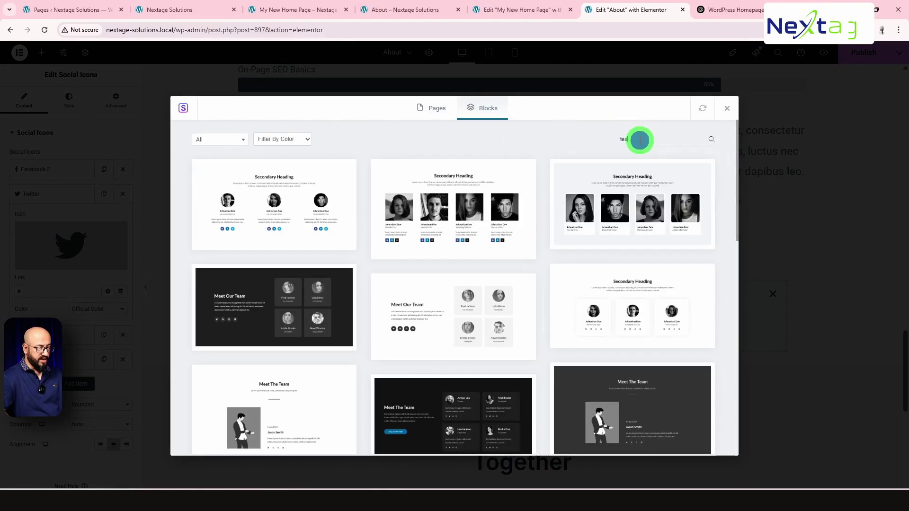
Step: Import the light four-member team block with photos, short descriptions and social icons, and remove the leftover empty insertion area
mouse_move(453, 214)
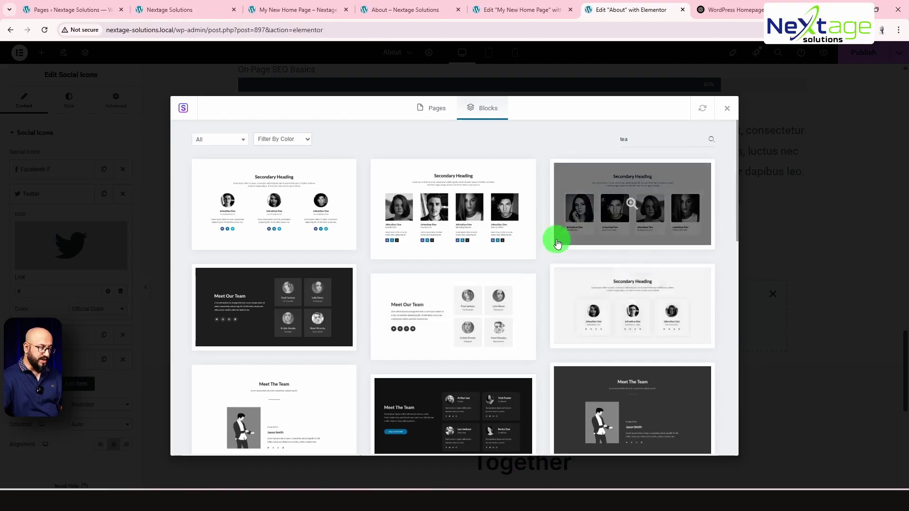
left_click(449, 211)
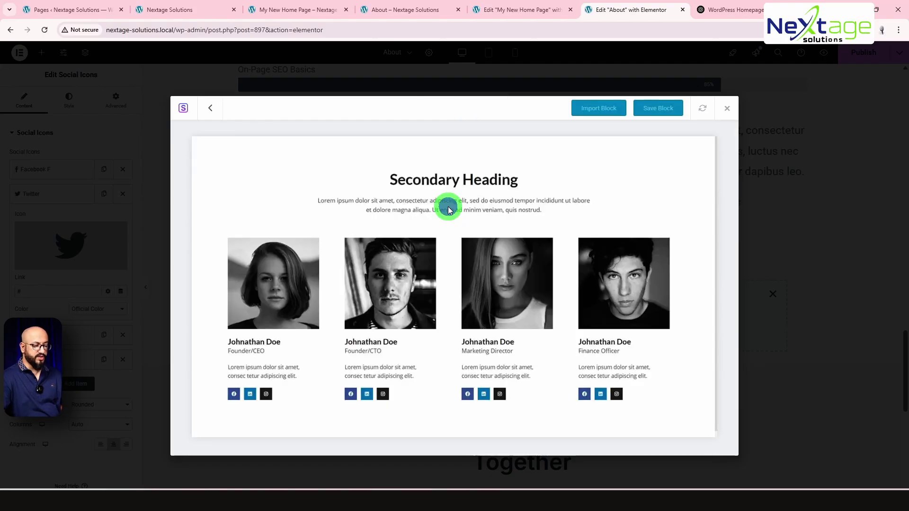
left_click(603, 109)
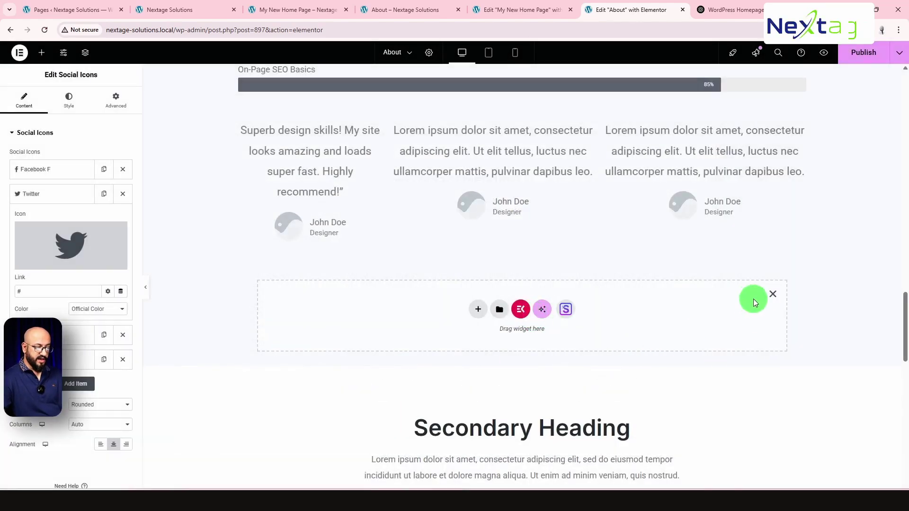
left_click(773, 295)
Step: Replace the "Secondary Heading" title of the imported team section with "Our Team"
scroll(684, 332, "up", 7)
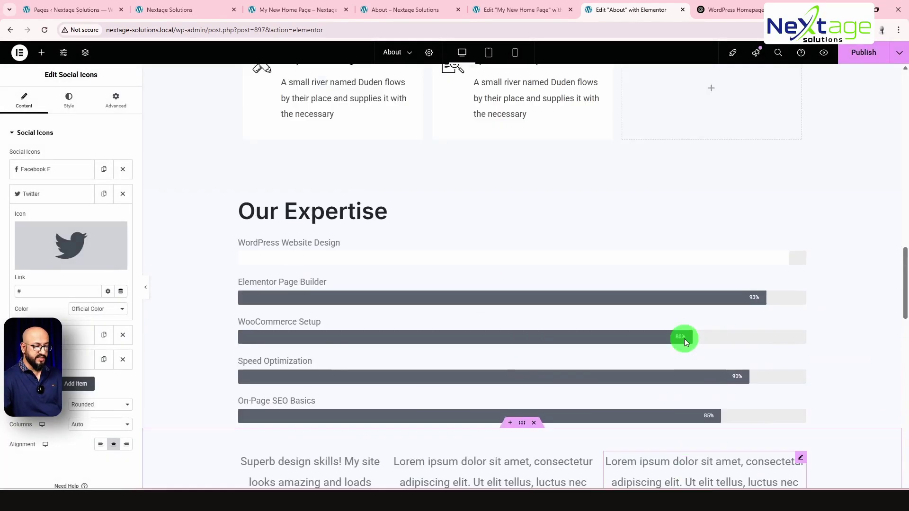
scroll(683, 339, "down", 8)
left_click(502, 281)
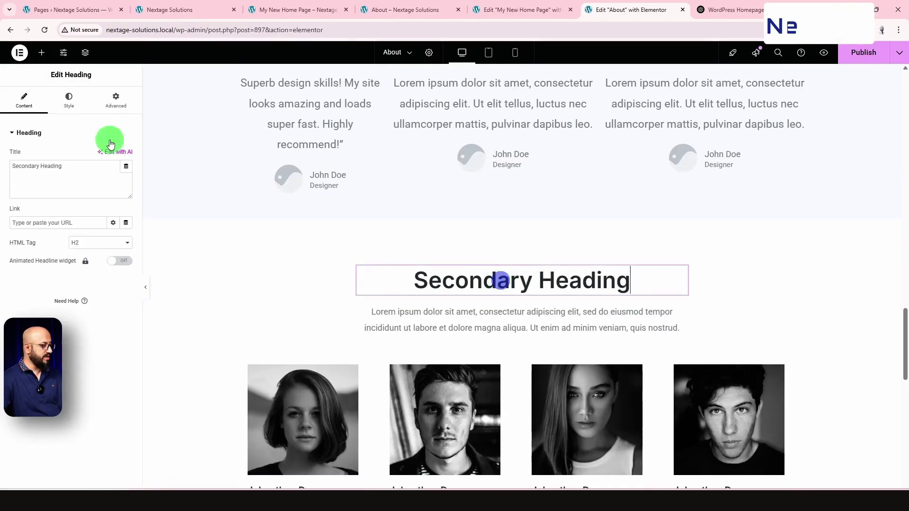
left_click(54, 165)
type("Our")
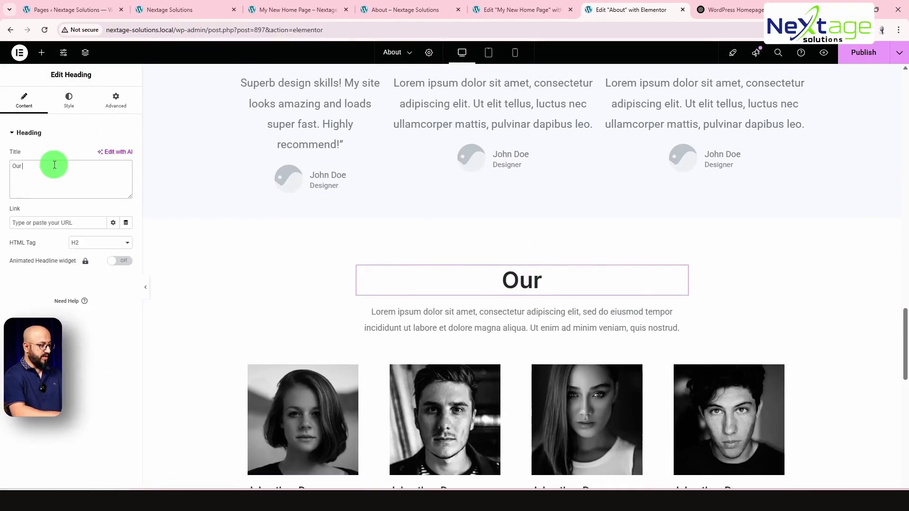
type(" Team")
scroll(426, 355, "down", 4)
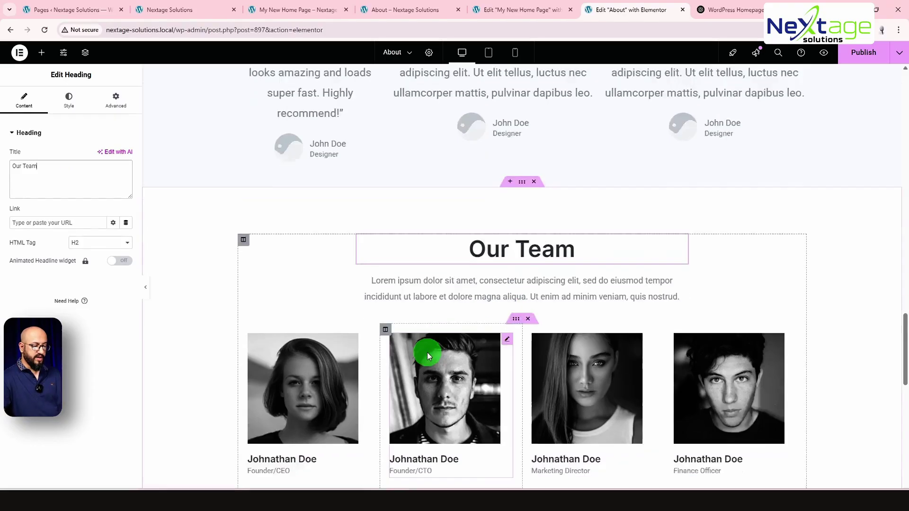
scroll(734, 361, "down", 5)
scroll(746, 373, "up", 6)
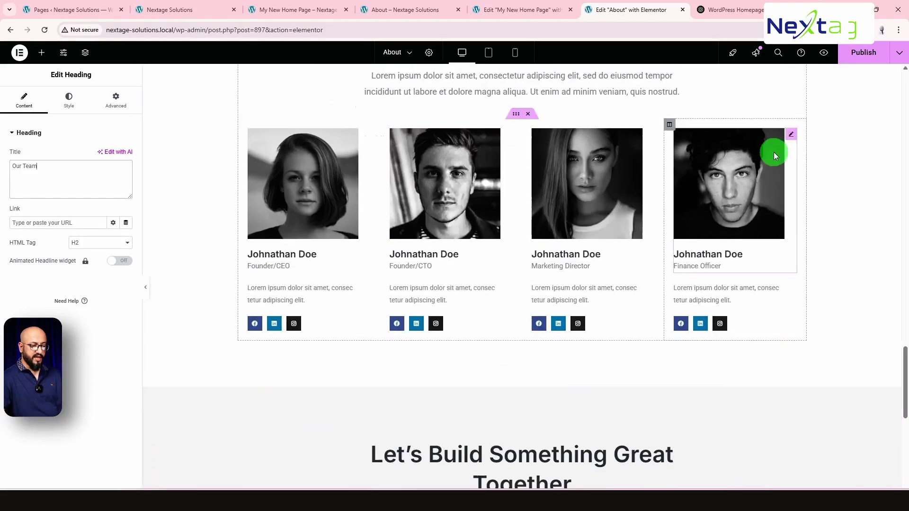
Step: Publish the About page and switch to its preview to review the page from the hero section down
left_click(865, 53)
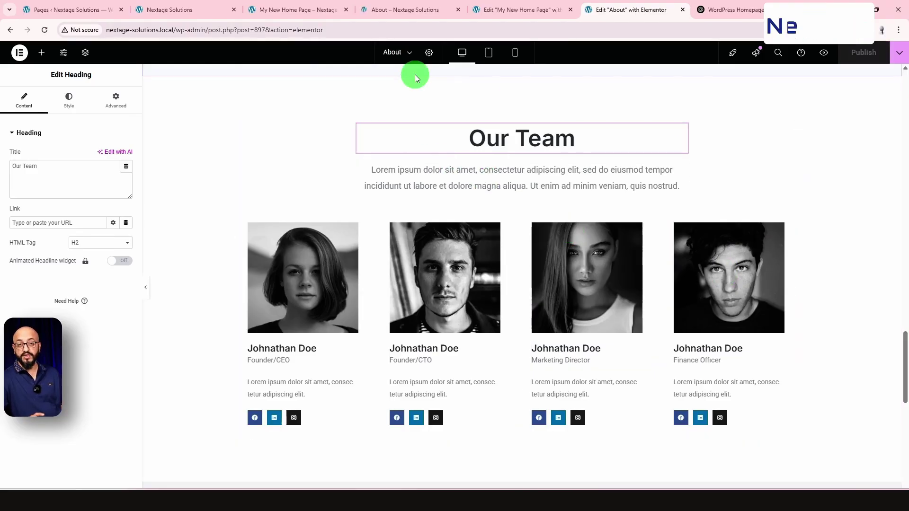
left_click(408, 9)
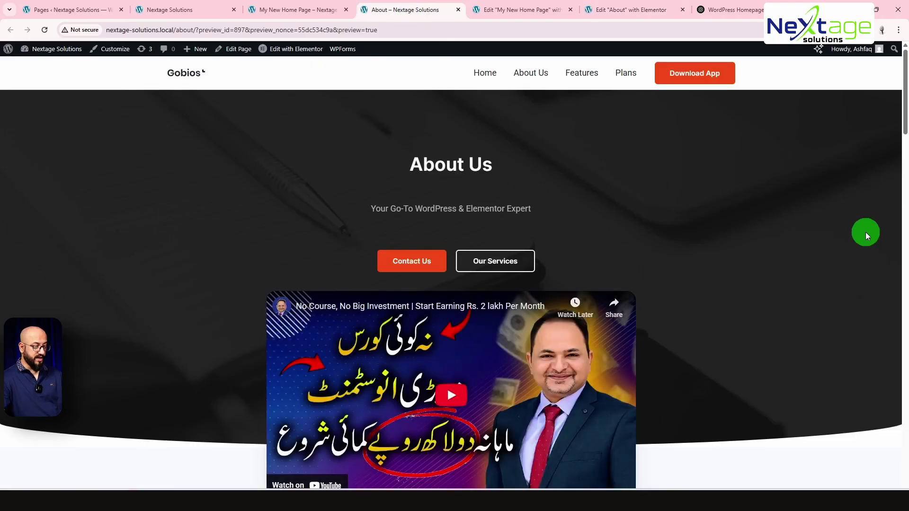
middle_click(865, 232)
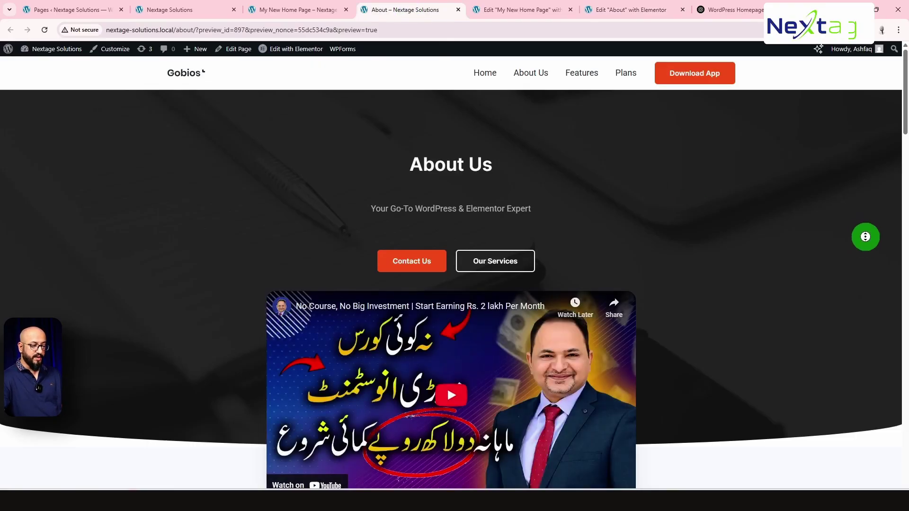